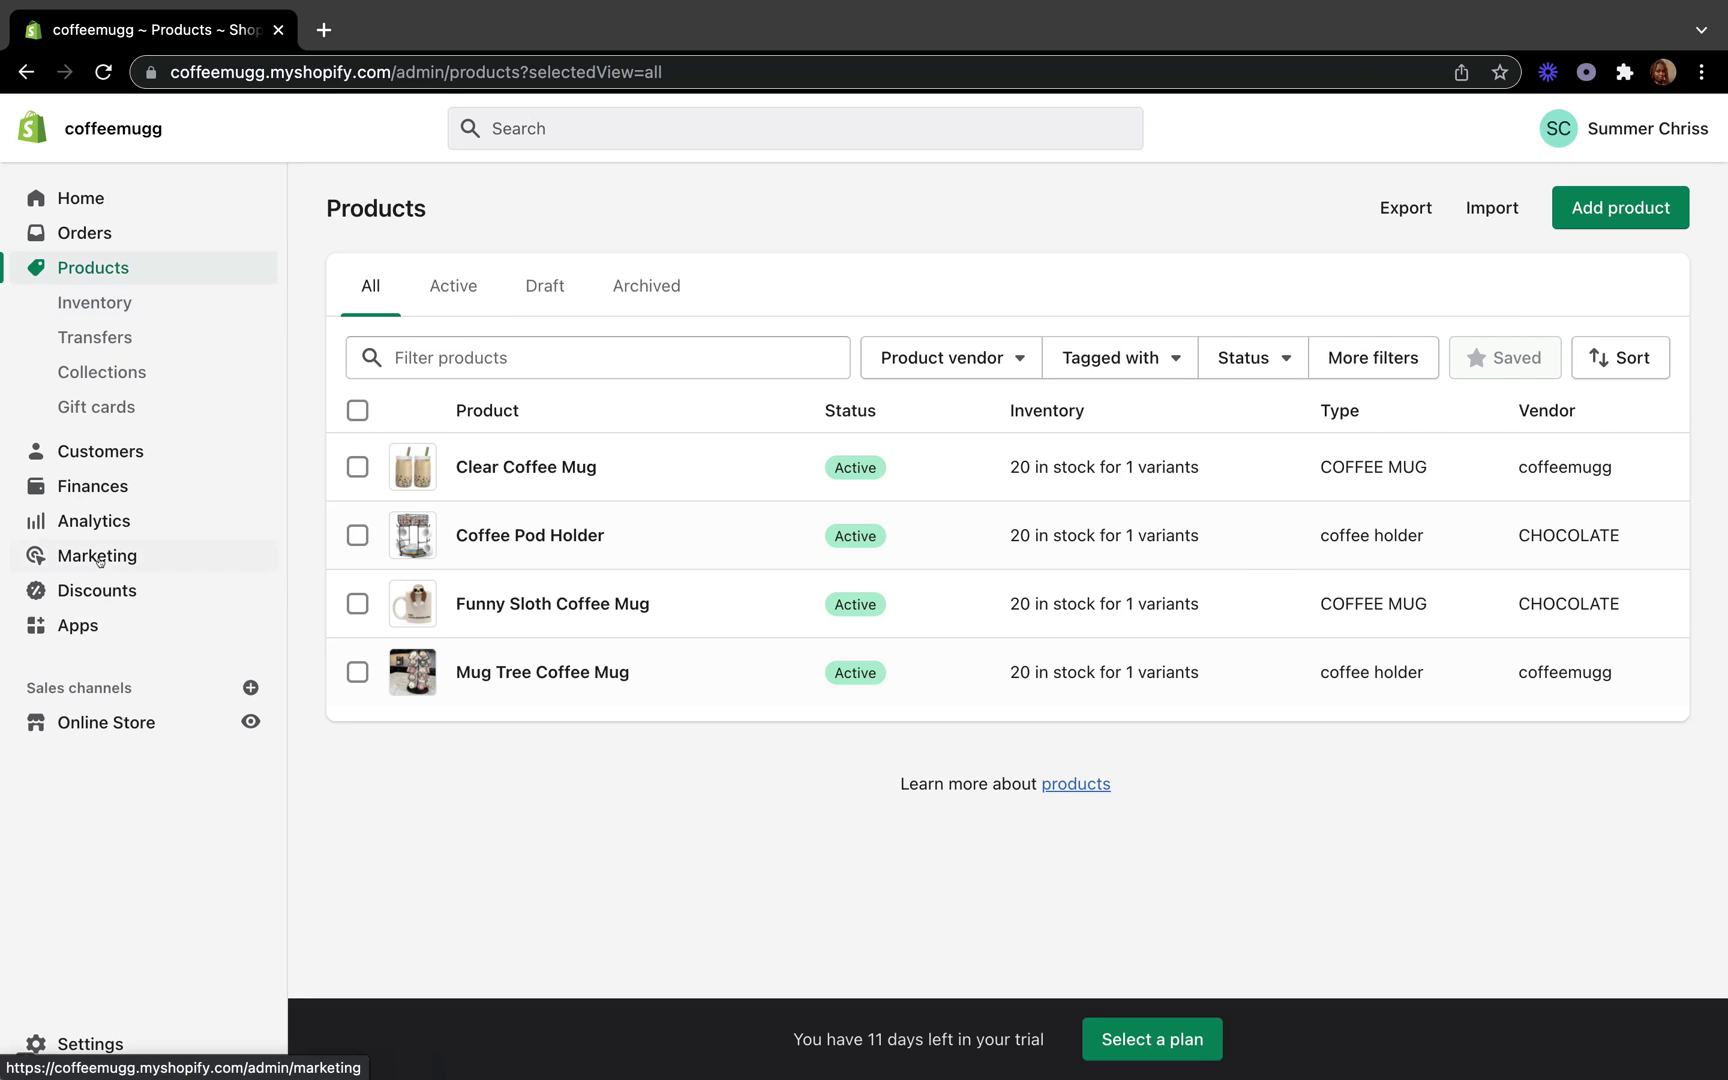
- Go from the admin Home through Products to Collections, which lists only Home page
left_click(88, 197)
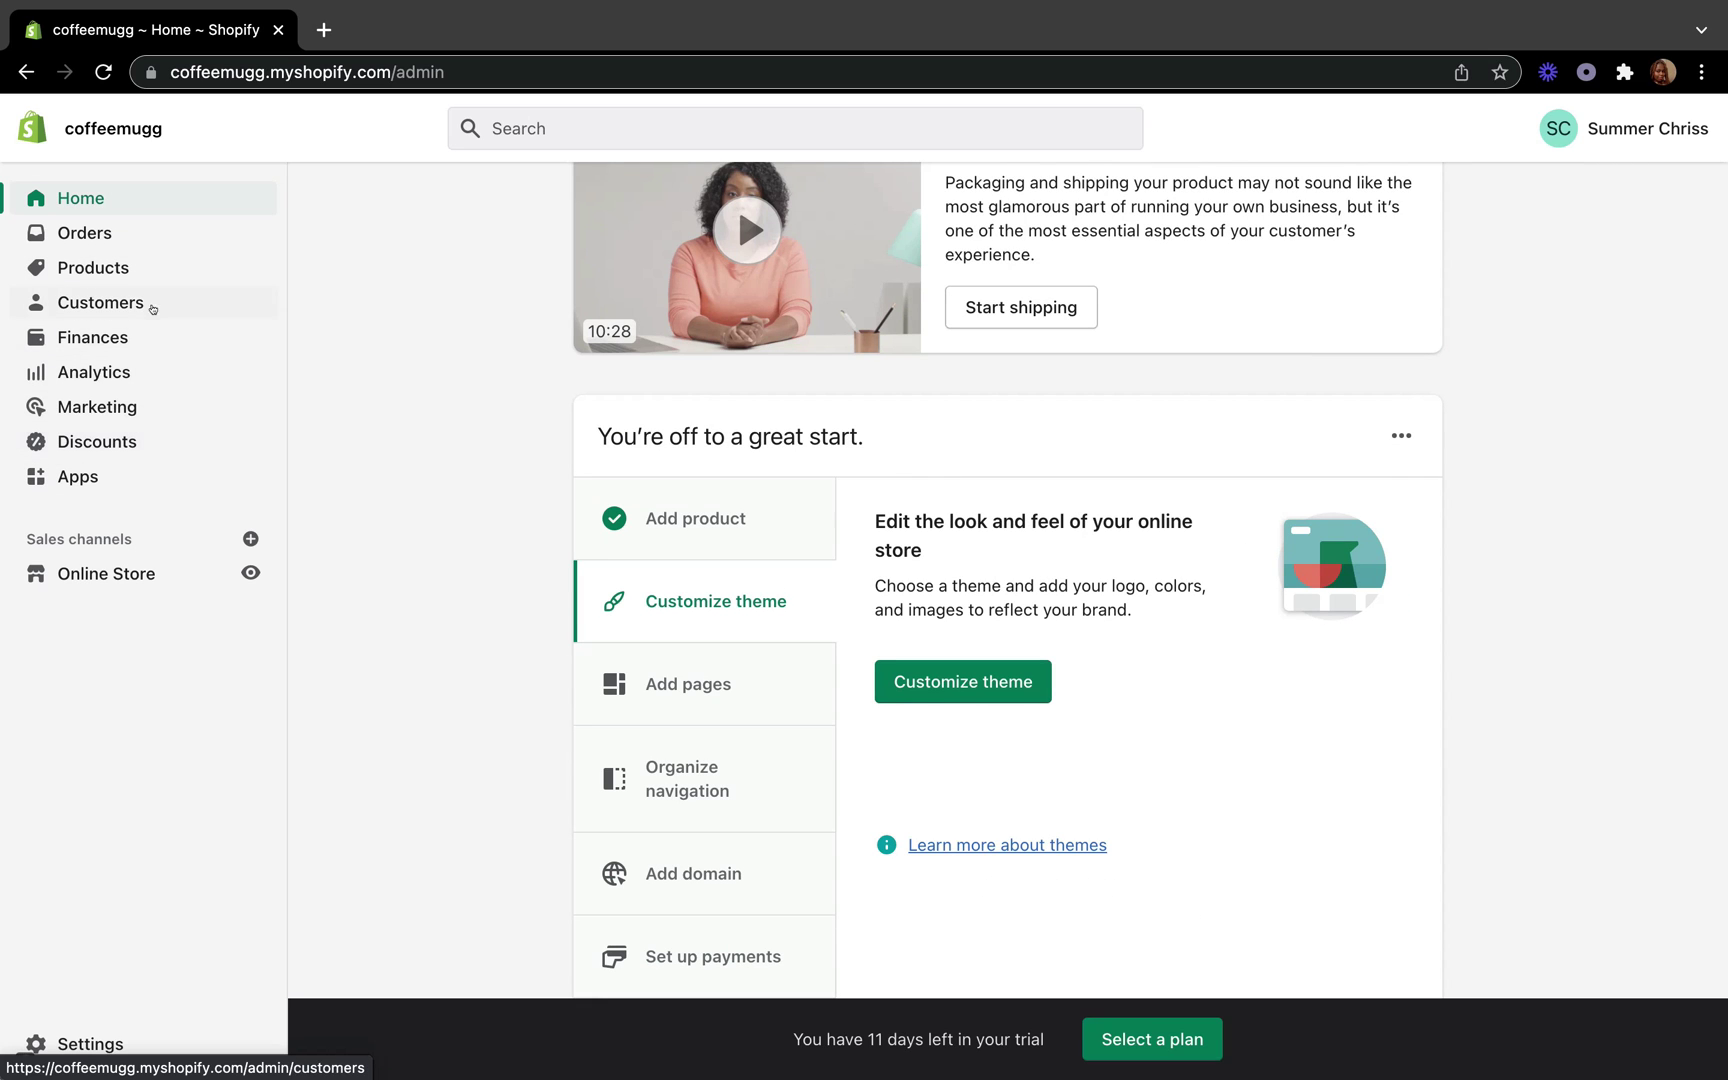
left_click(118, 268)
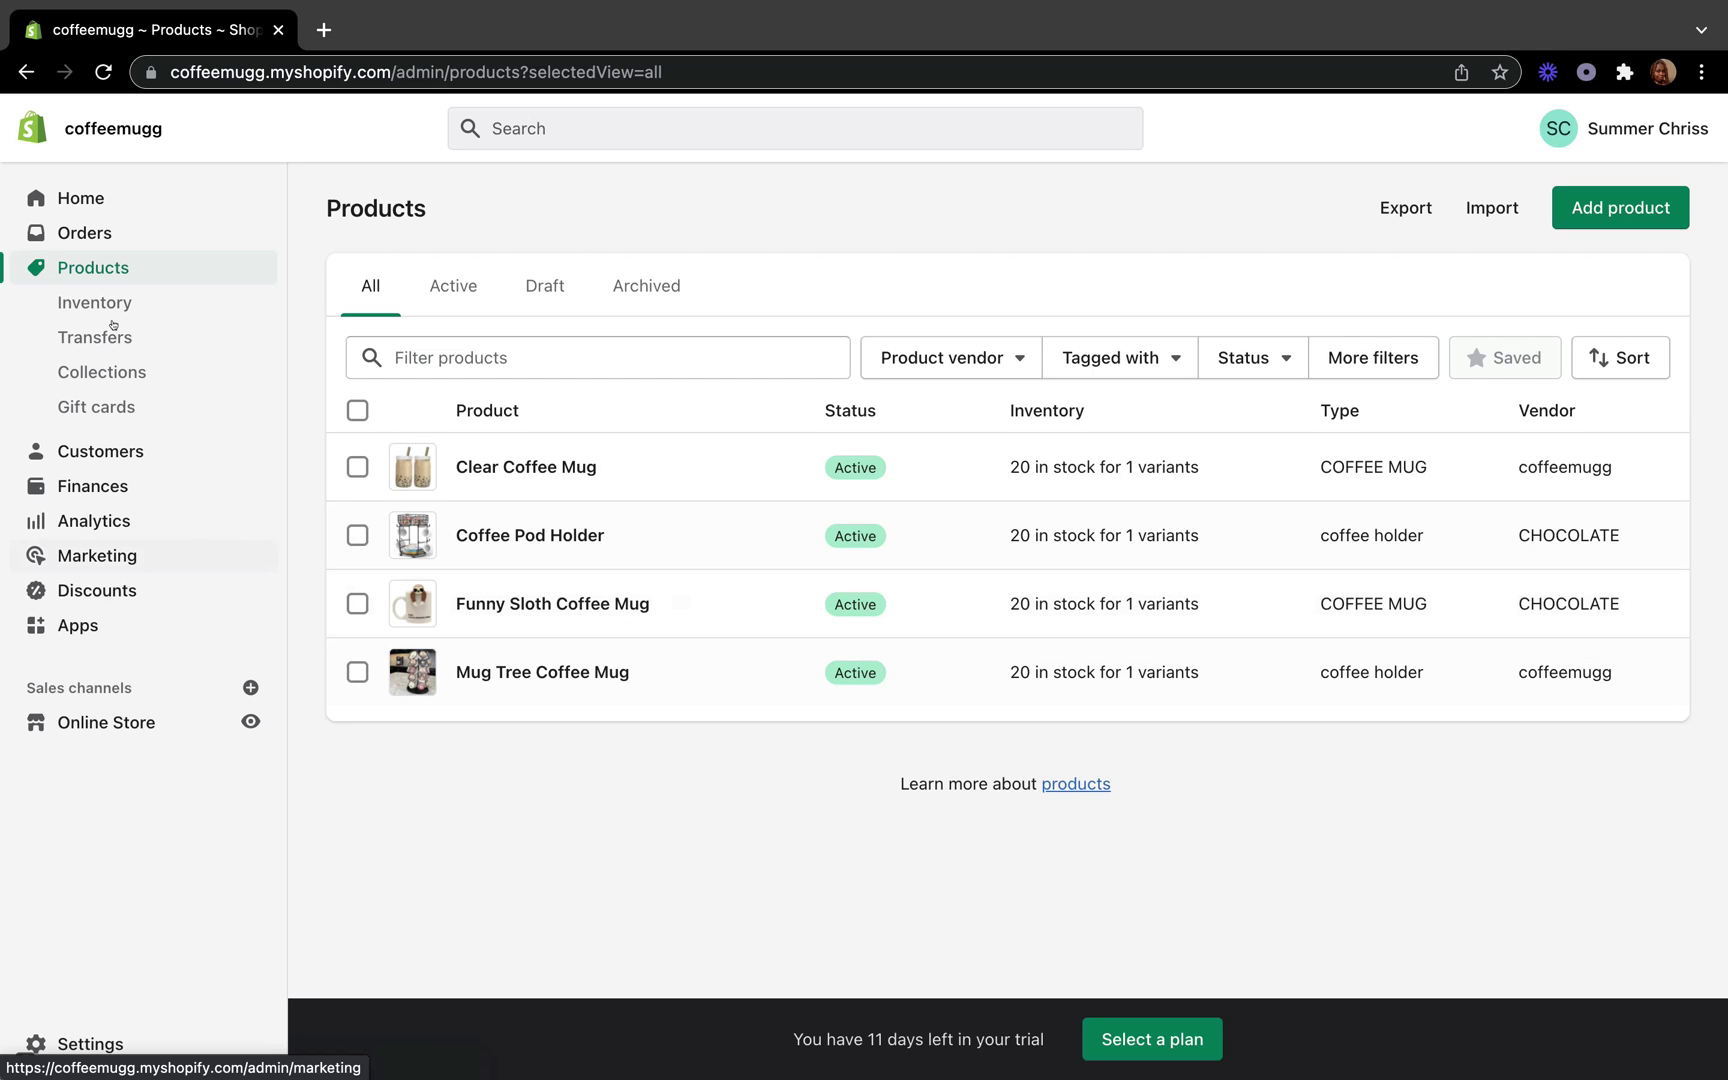
left_click(104, 372)
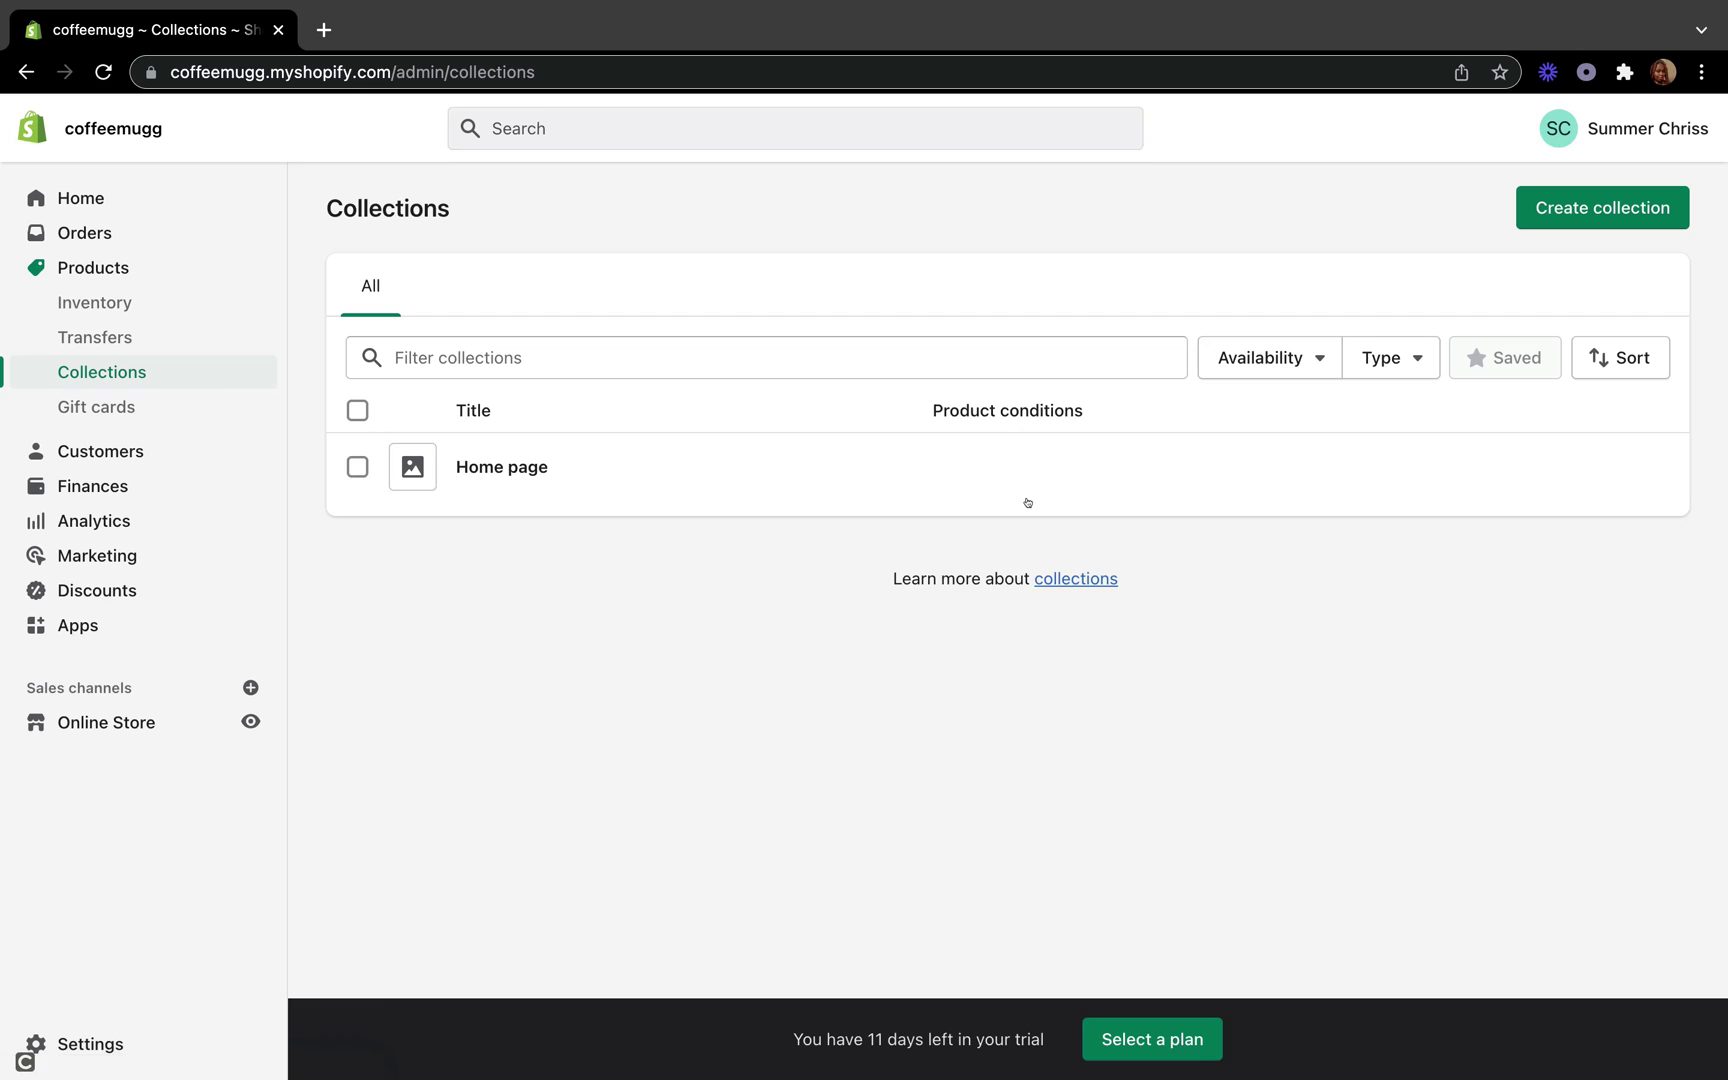
key("super+bracketleft")
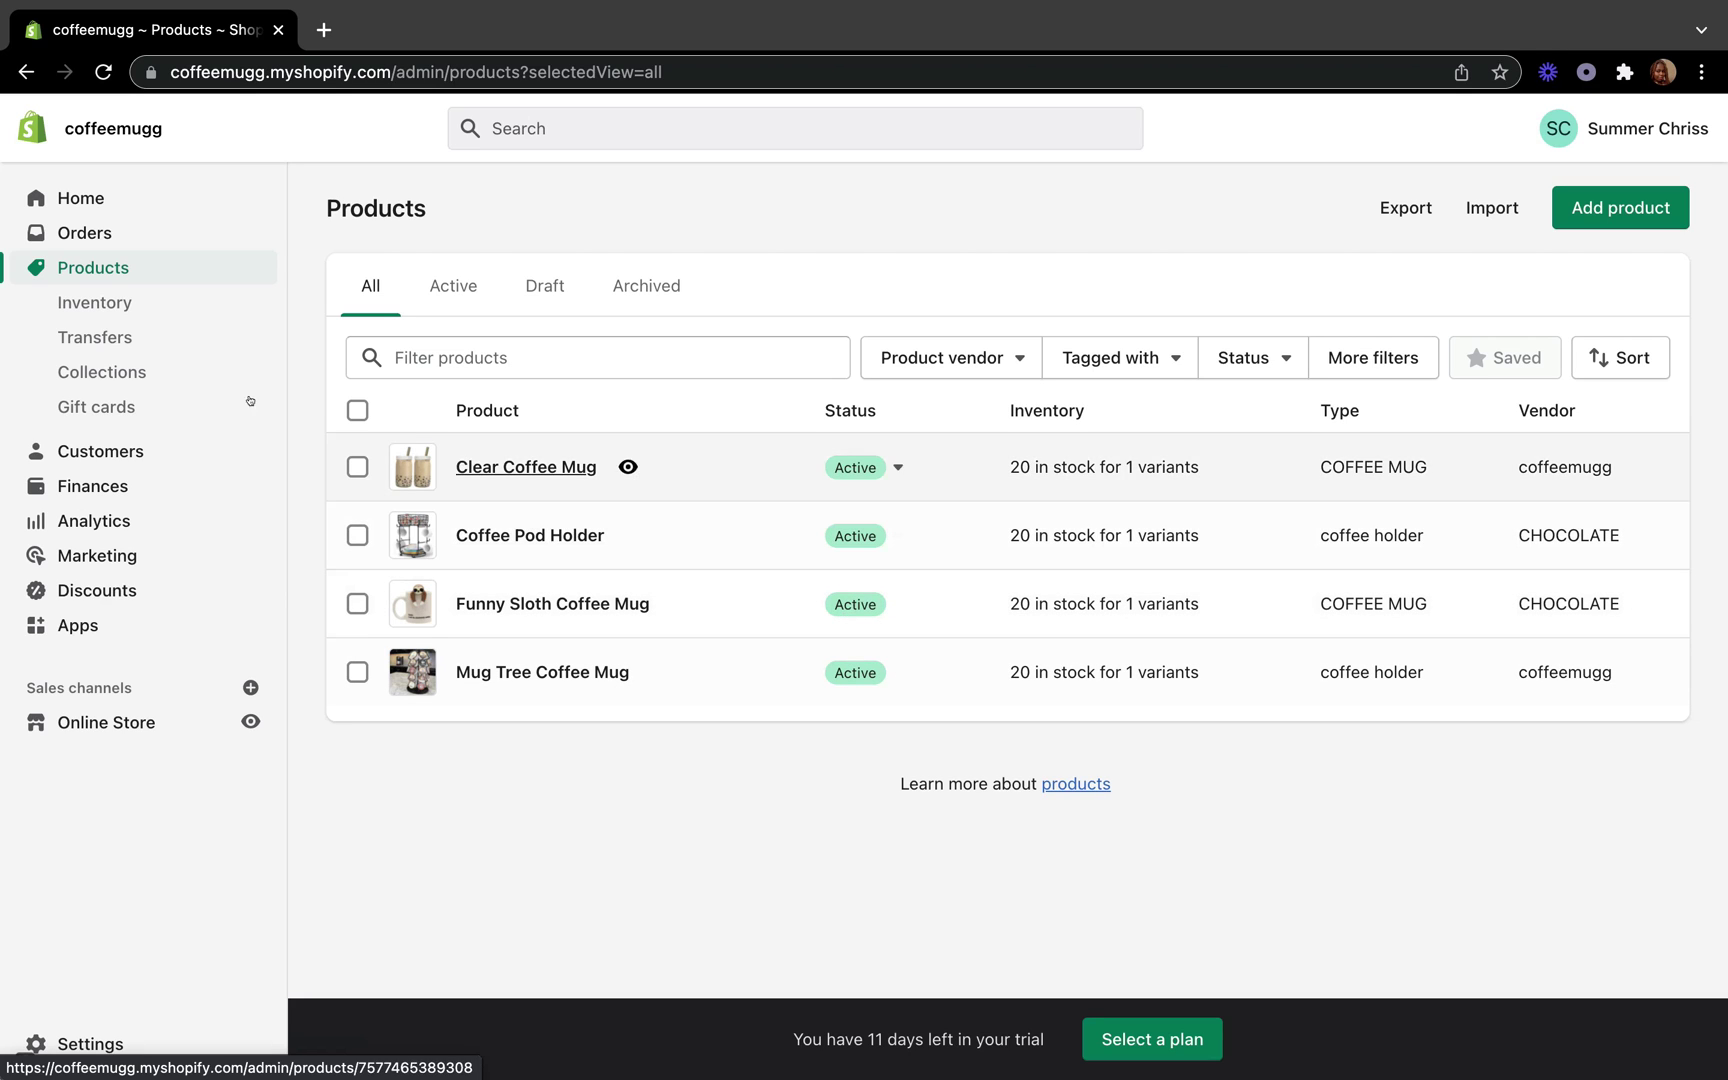
left_click(150, 377)
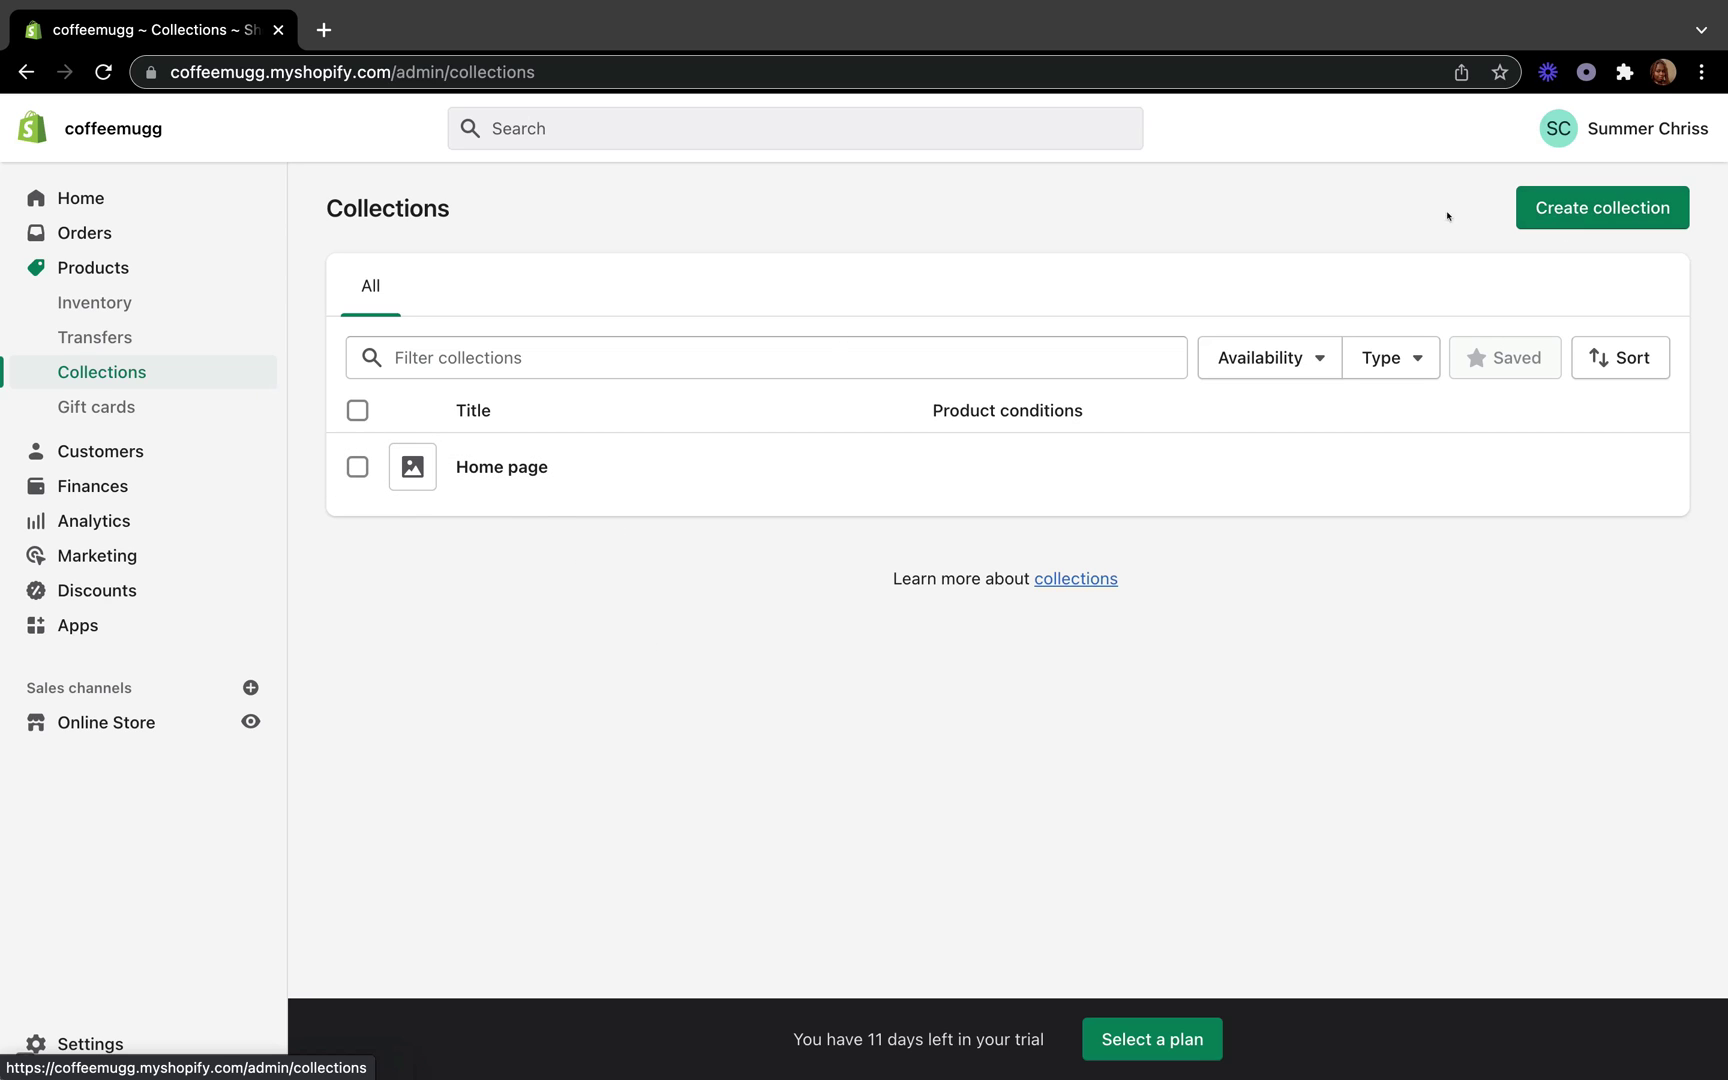
- Create a new automated collection with the title 'COFFEE MUGS' and move to its description
left_click(1579, 213)
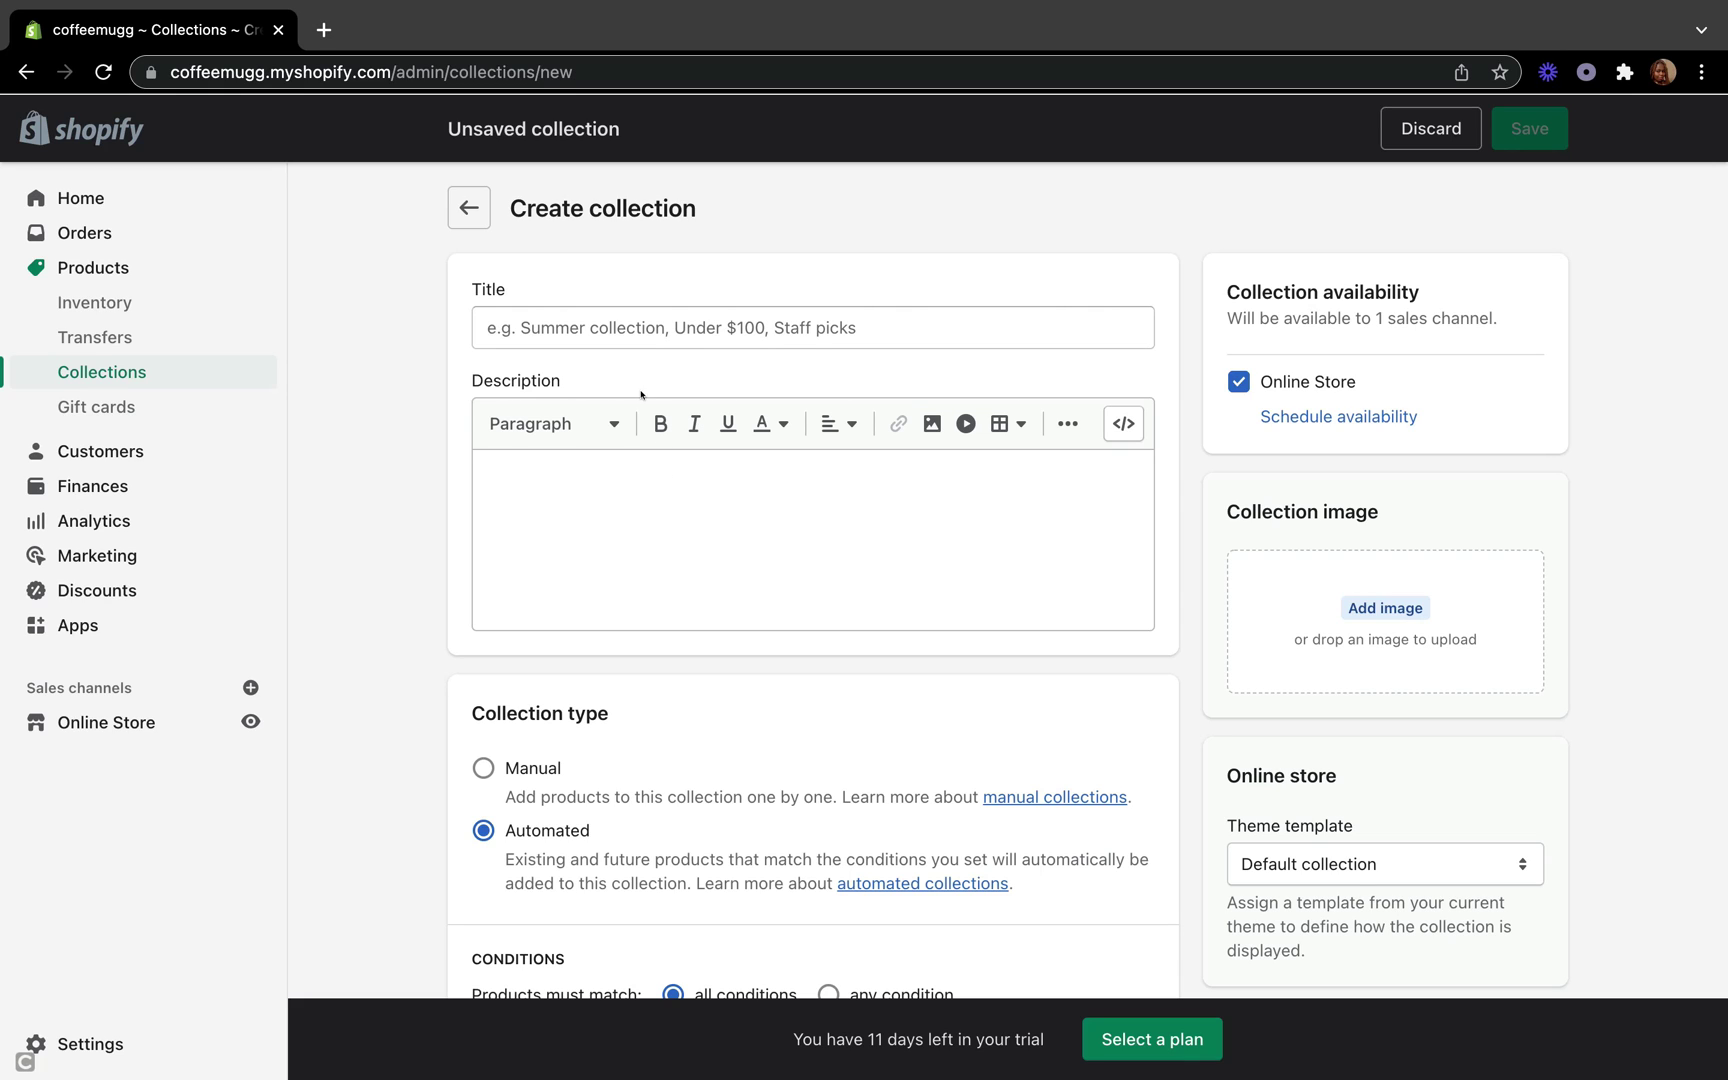
left_click(585, 320)
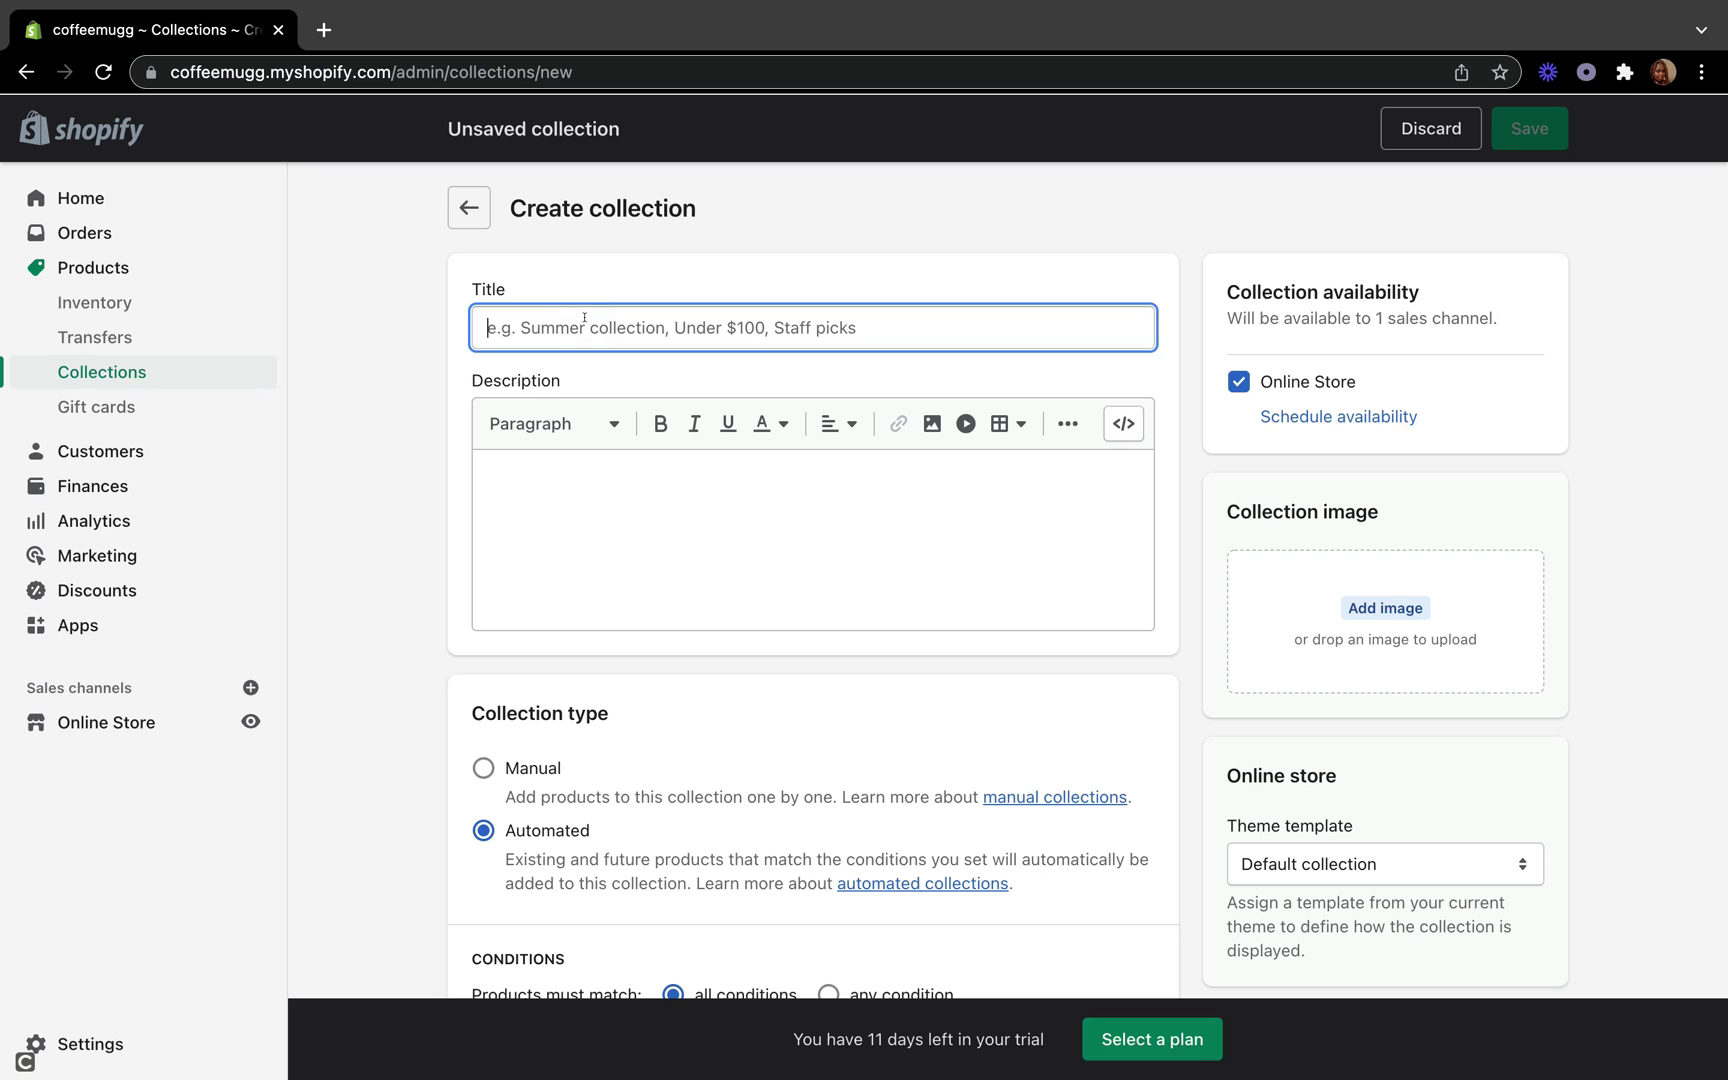
type("CO")
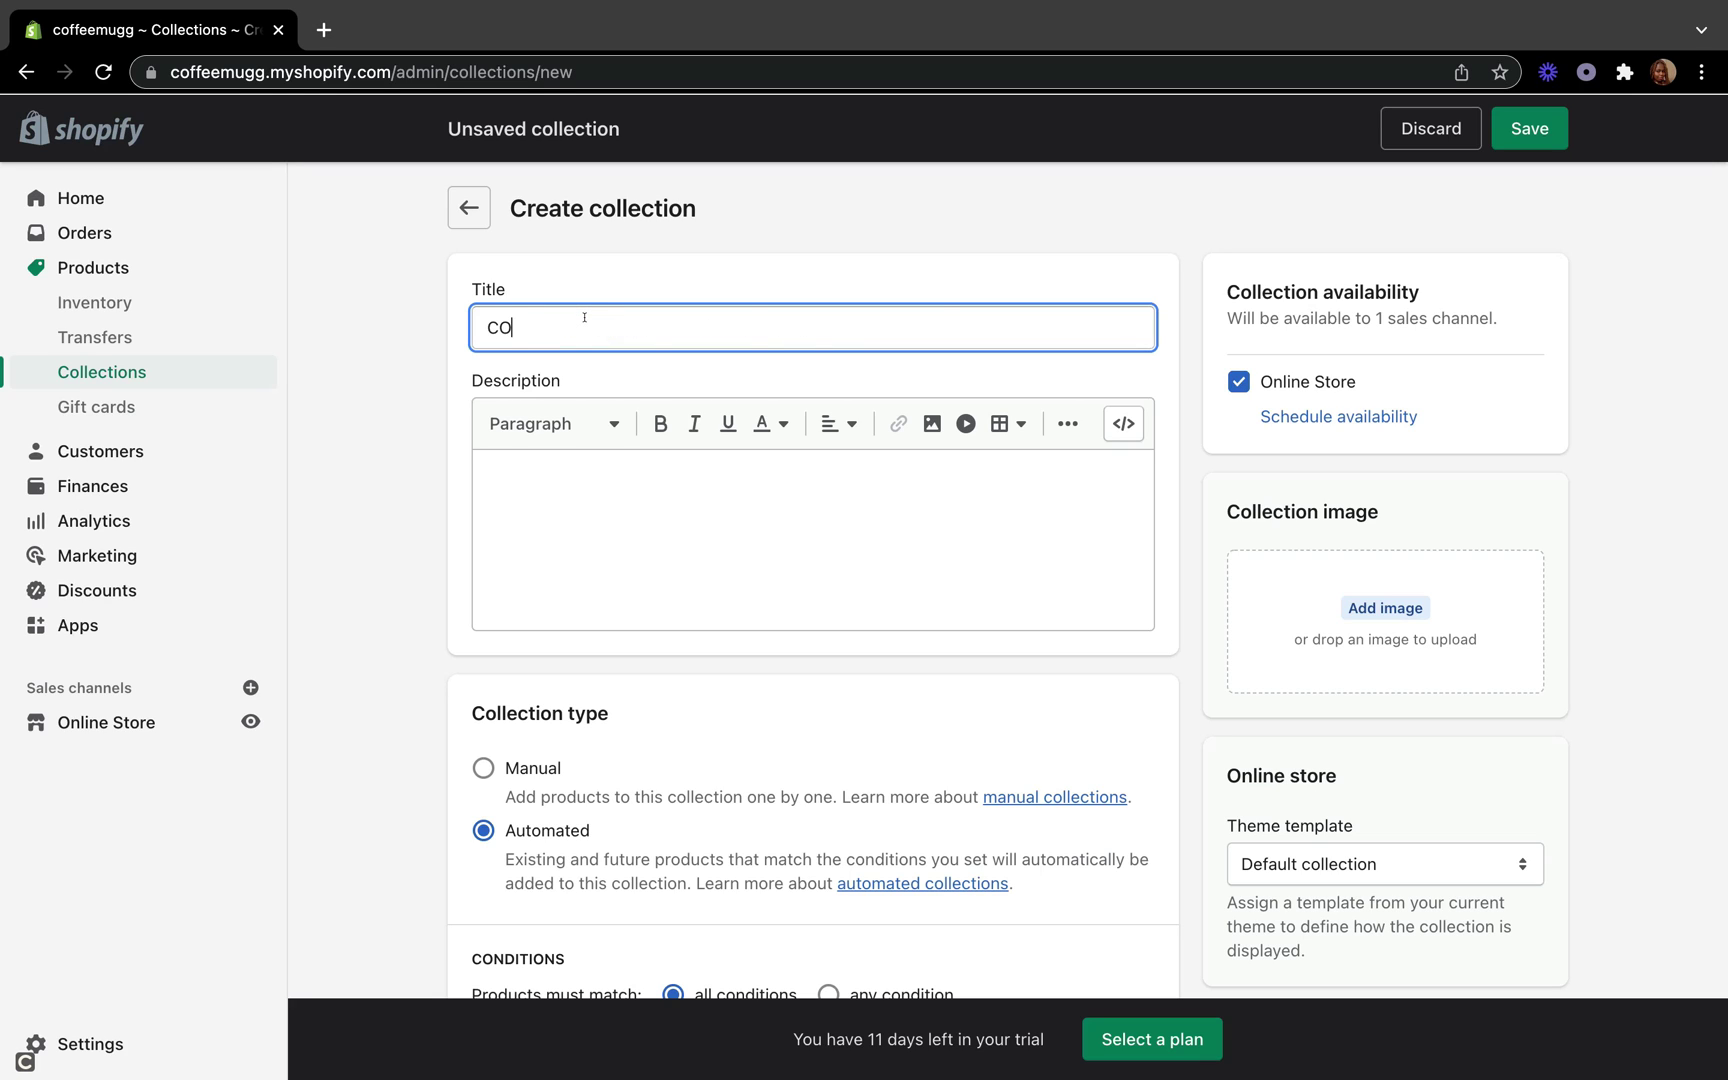
type("FFEE MUGS")
left_click(660, 423)
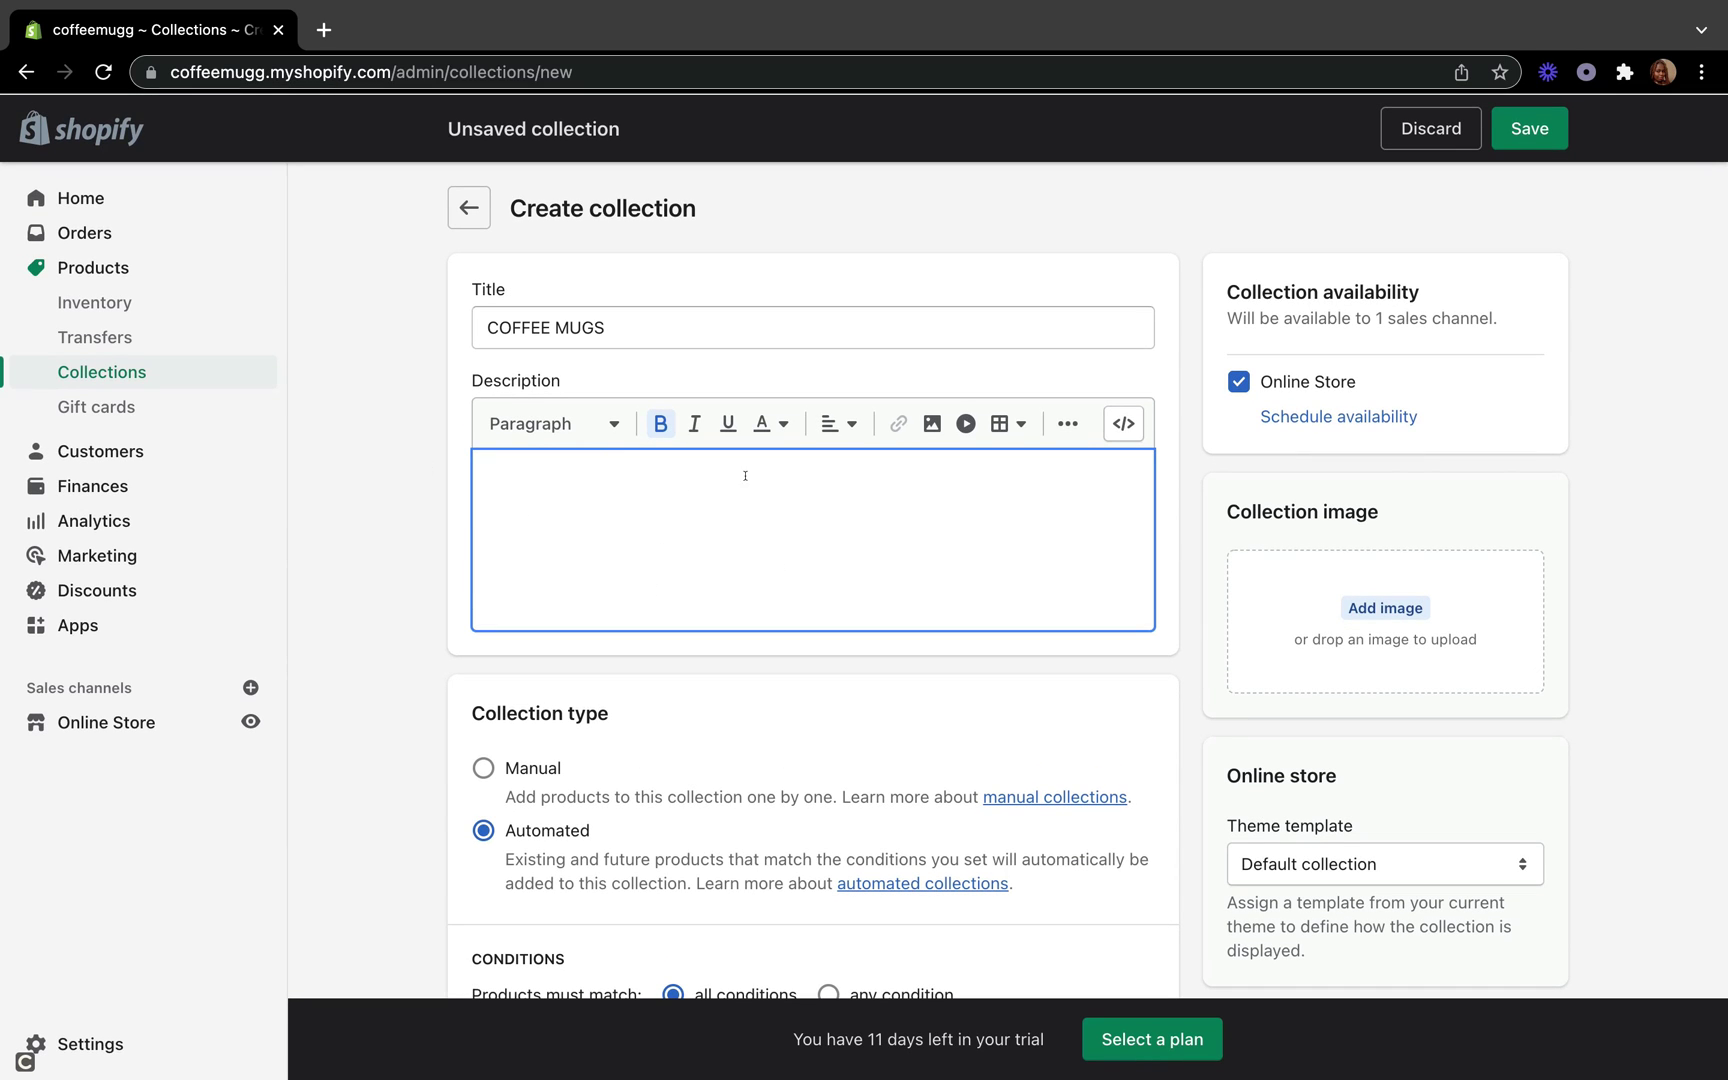
scroll(692, 557, "down", 5)
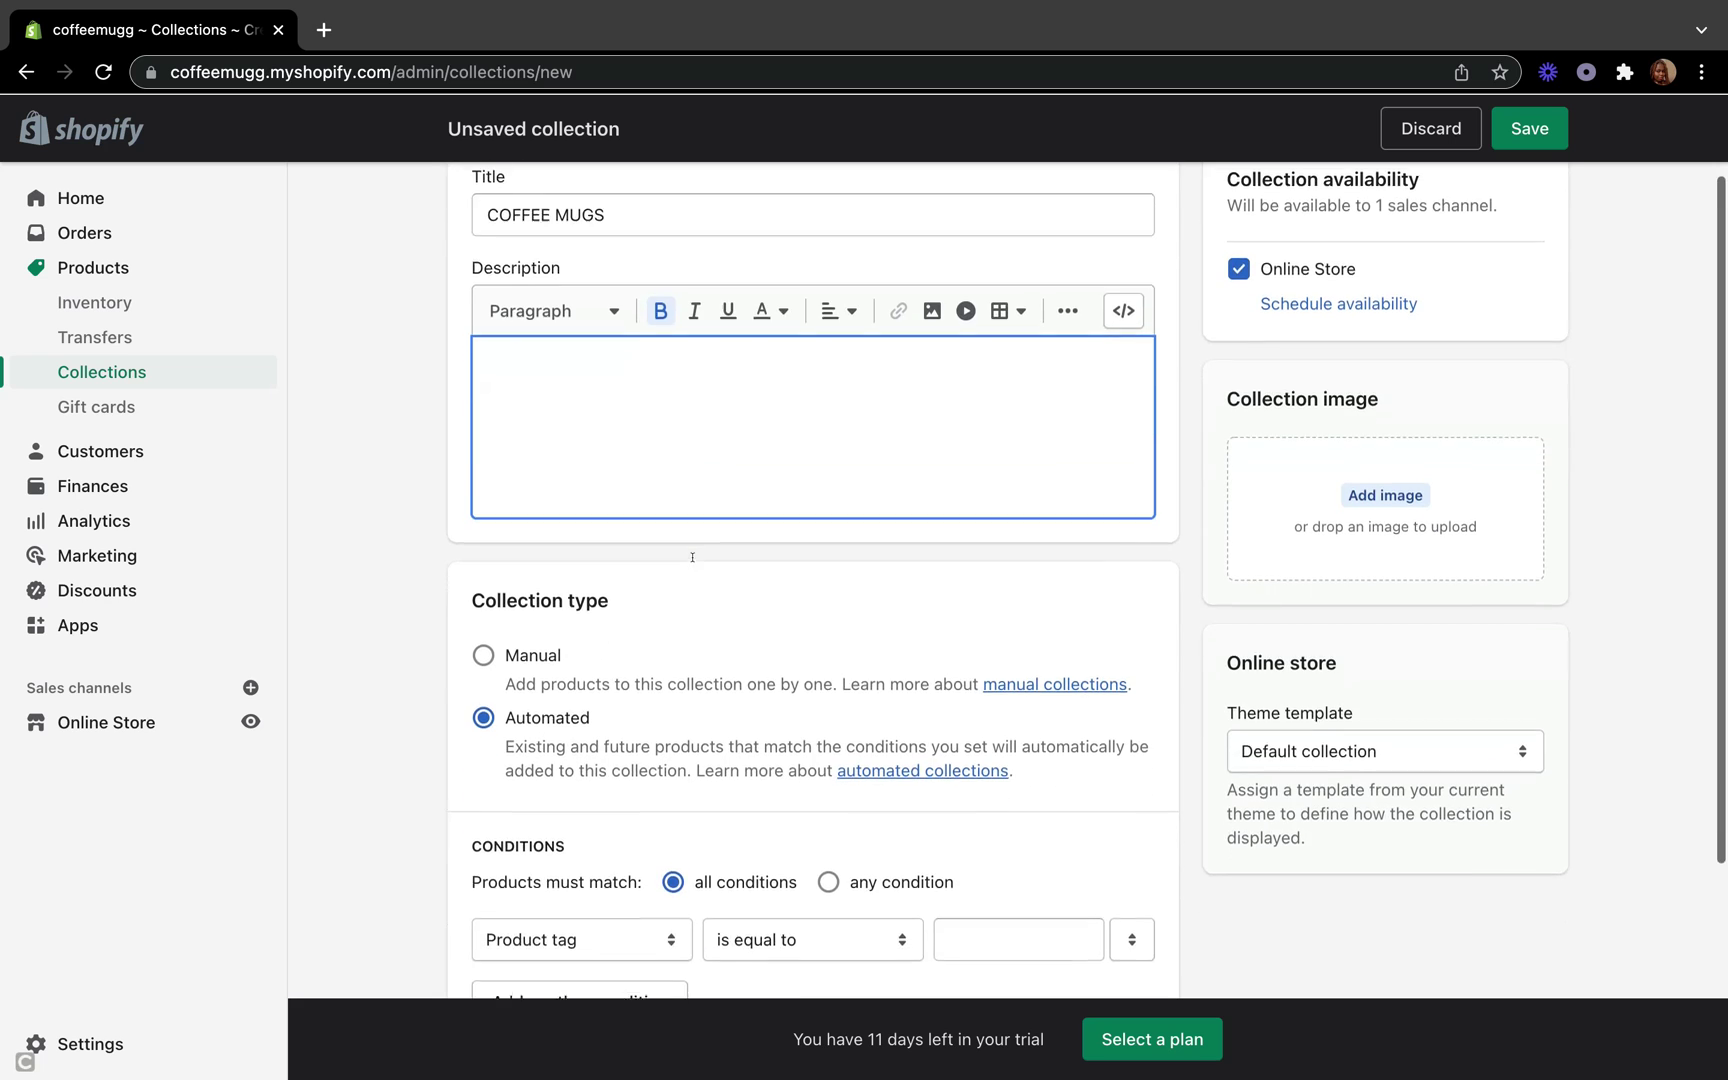
scroll(692, 563, "up", 5)
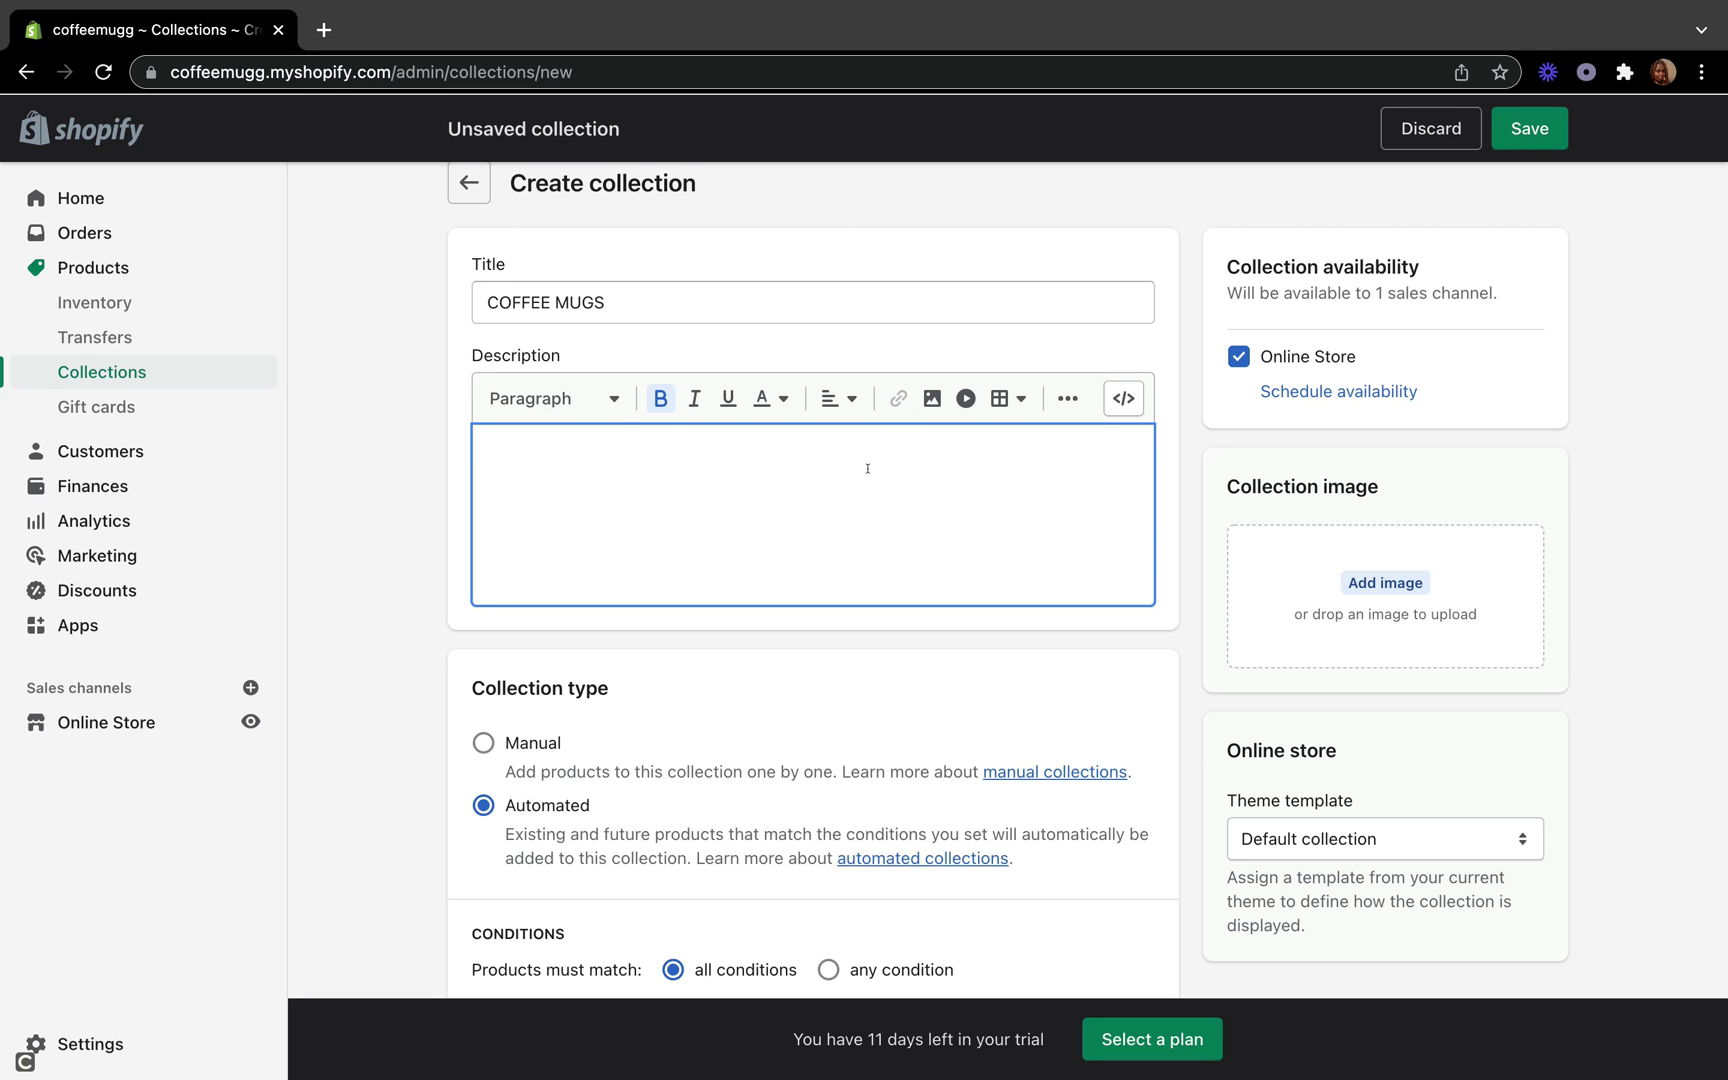
scroll(867, 468, "up", 1)
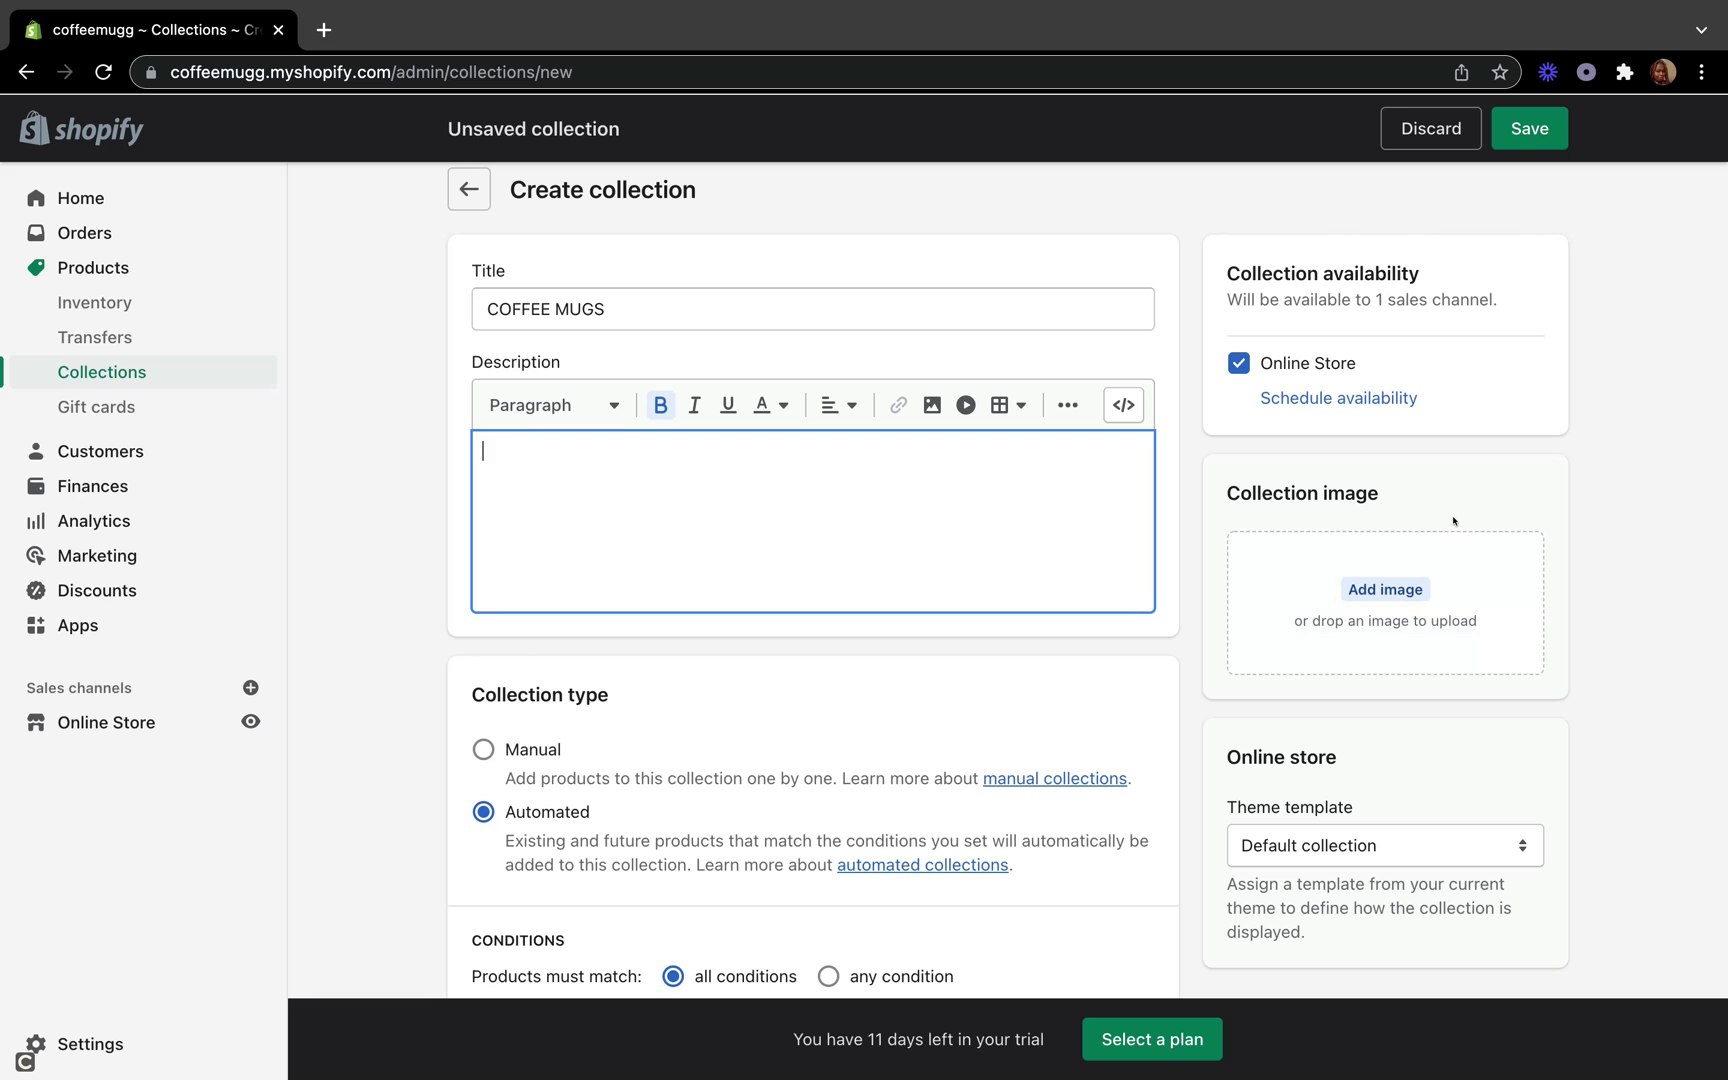
- Upload the picture of two milk-tea jars with straws as the collection image
scroll(1453, 520, "up", 1)
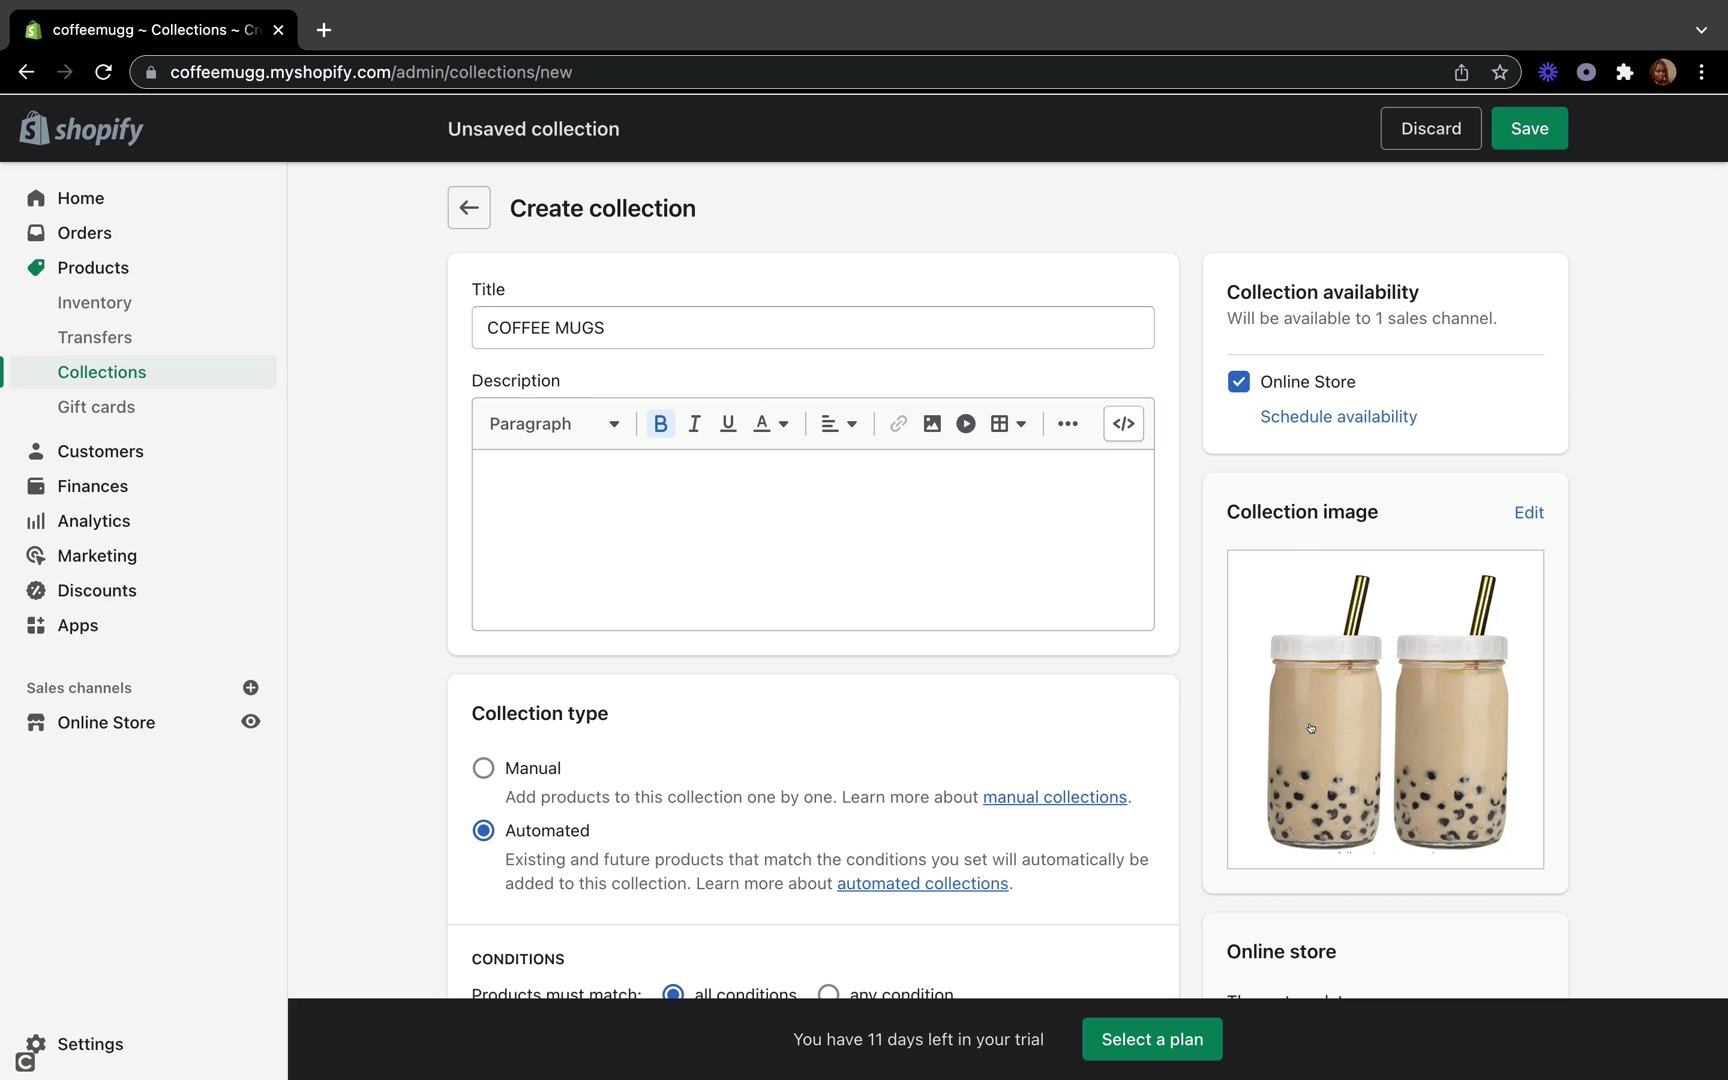
scroll(1300, 735, "down", 3)
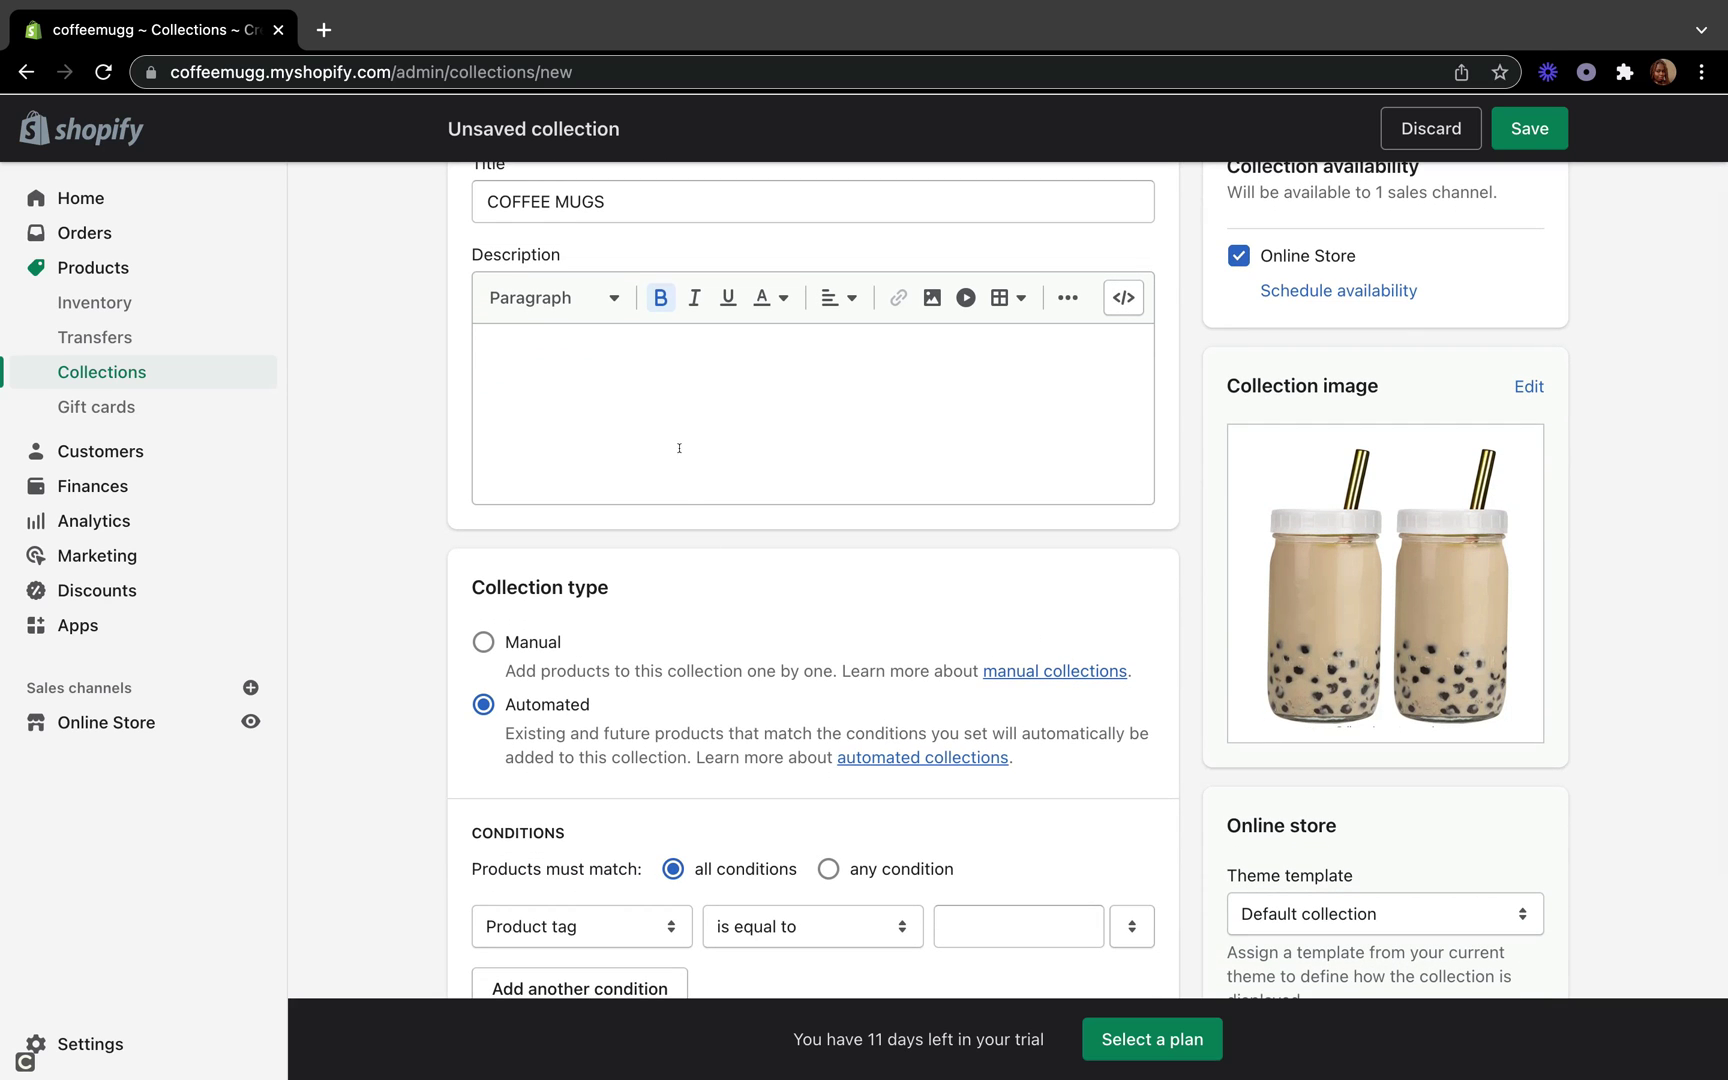
scroll(659, 644, "down", 1)
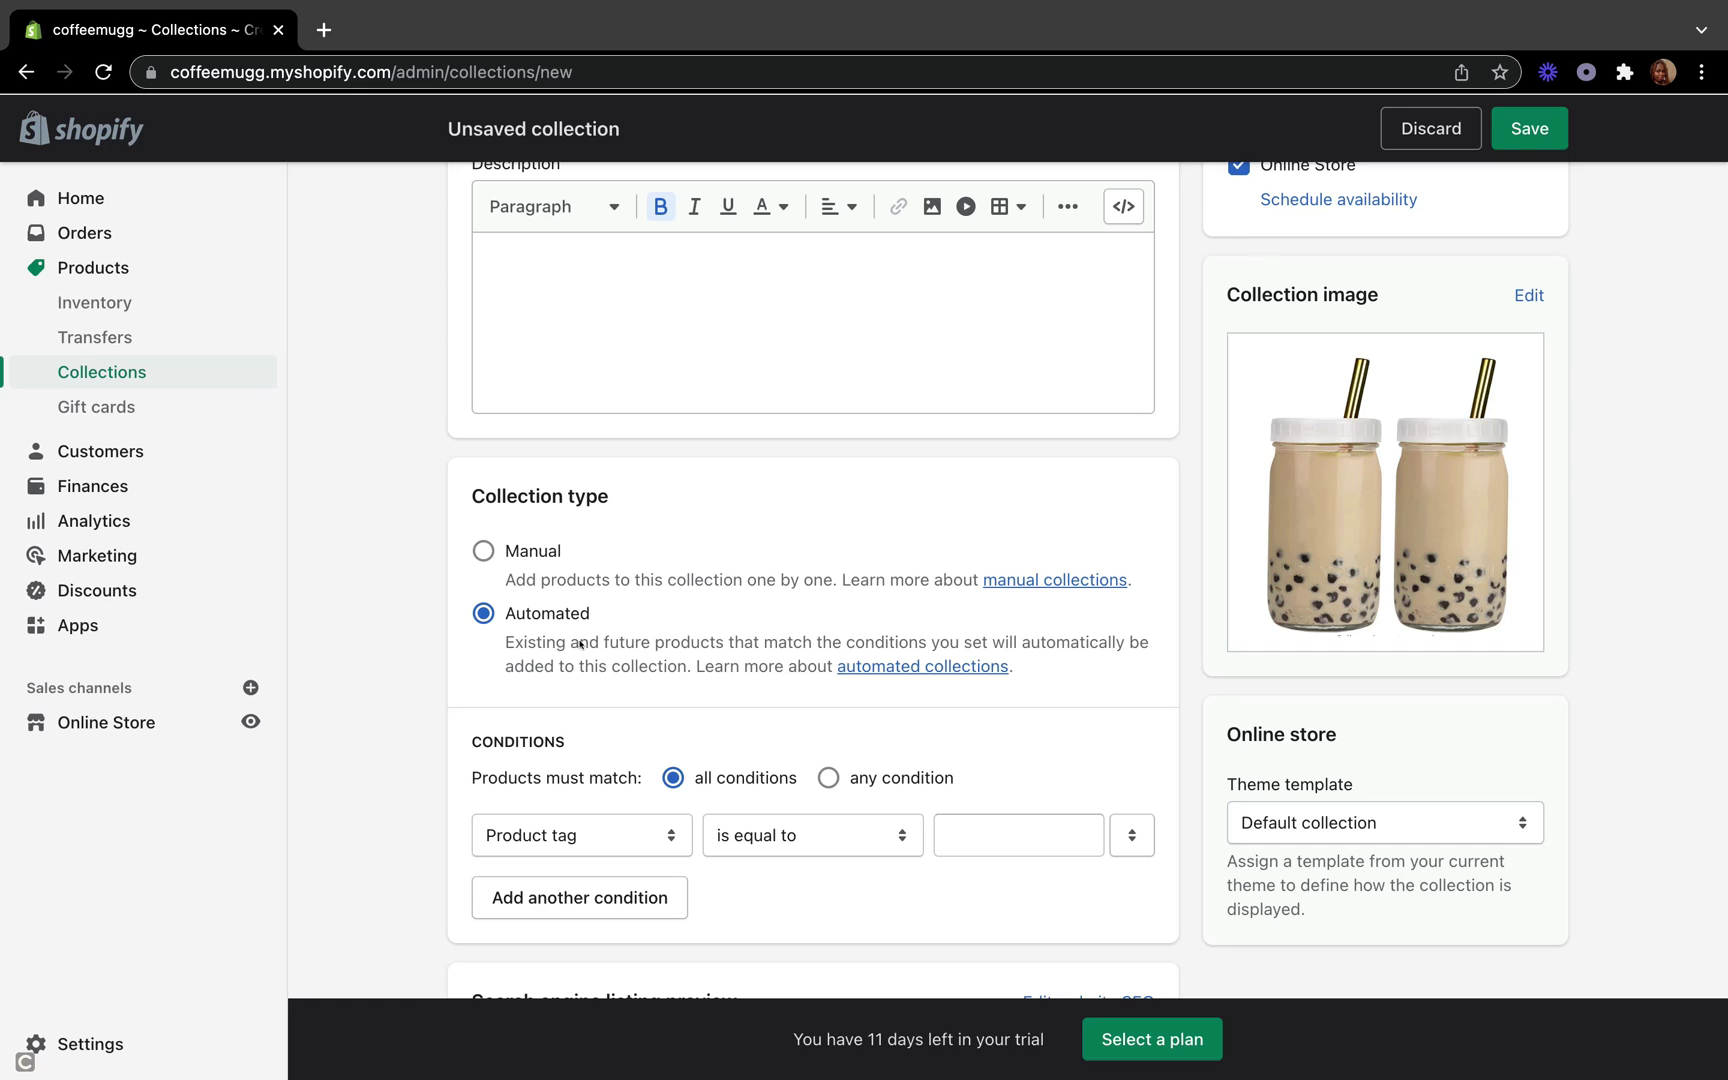
scroll(587, 700, "down", 3)
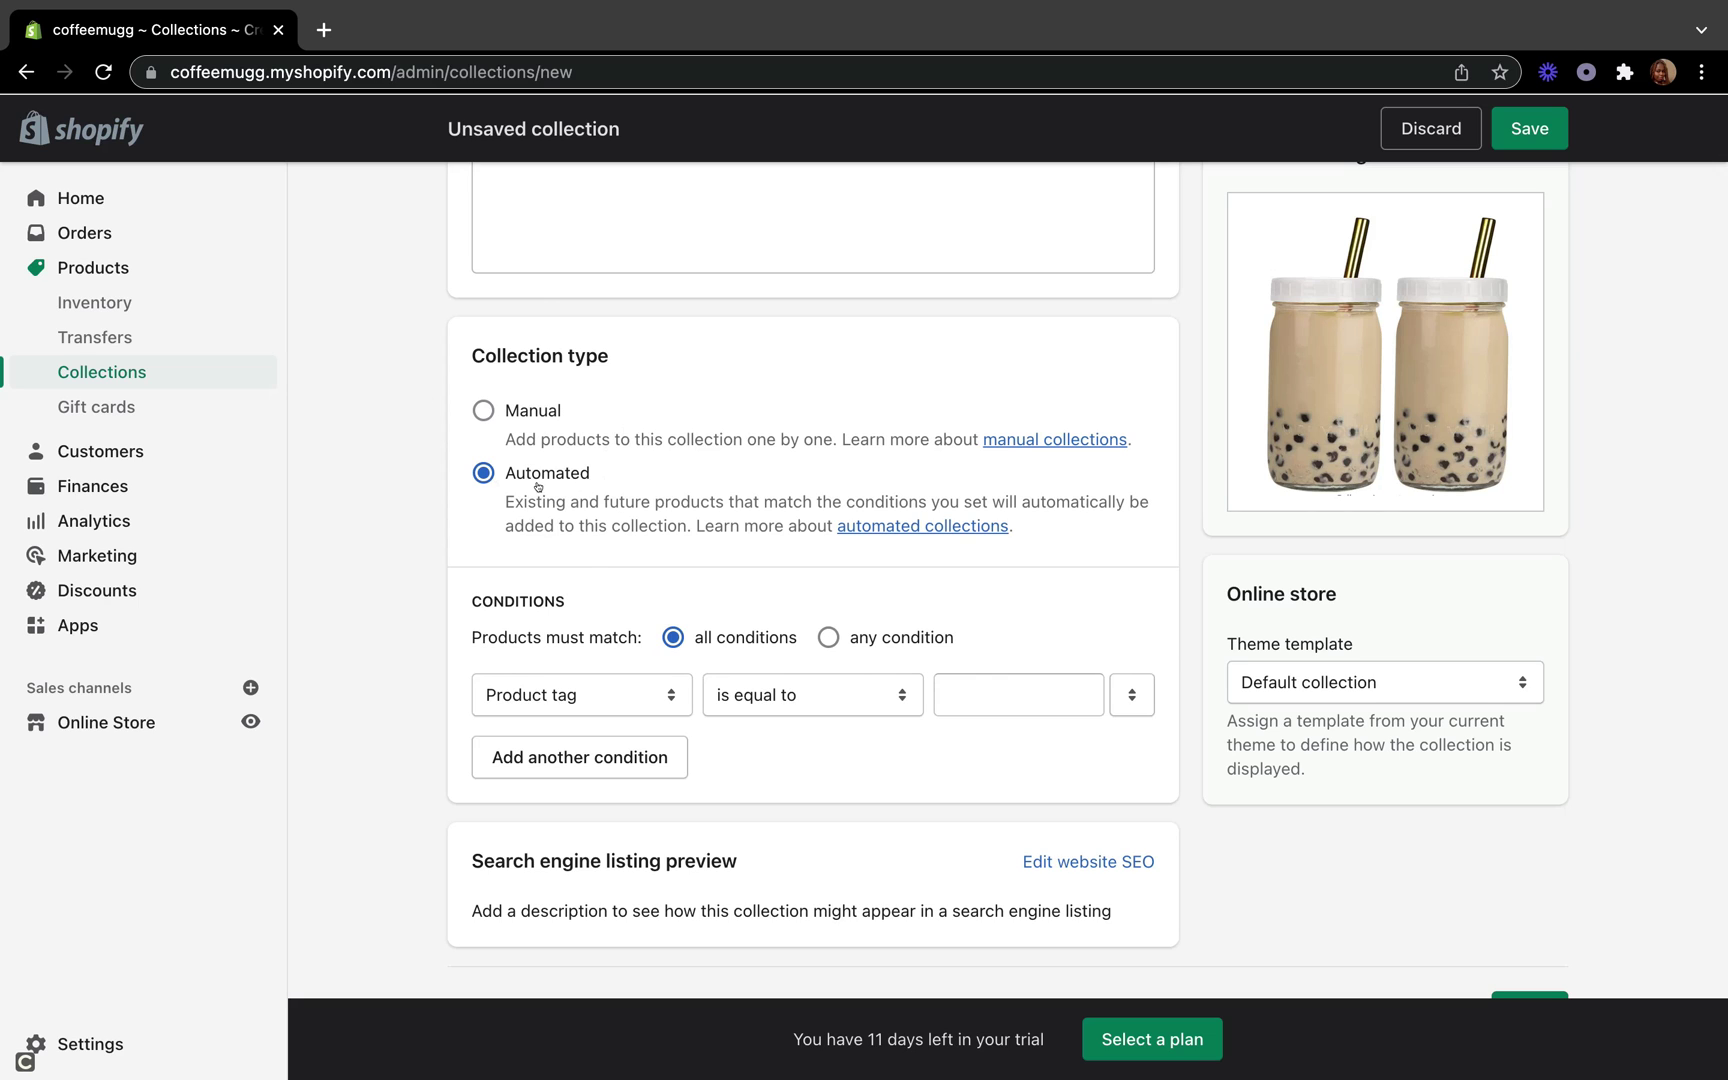
scroll(535, 485, "down", 1)
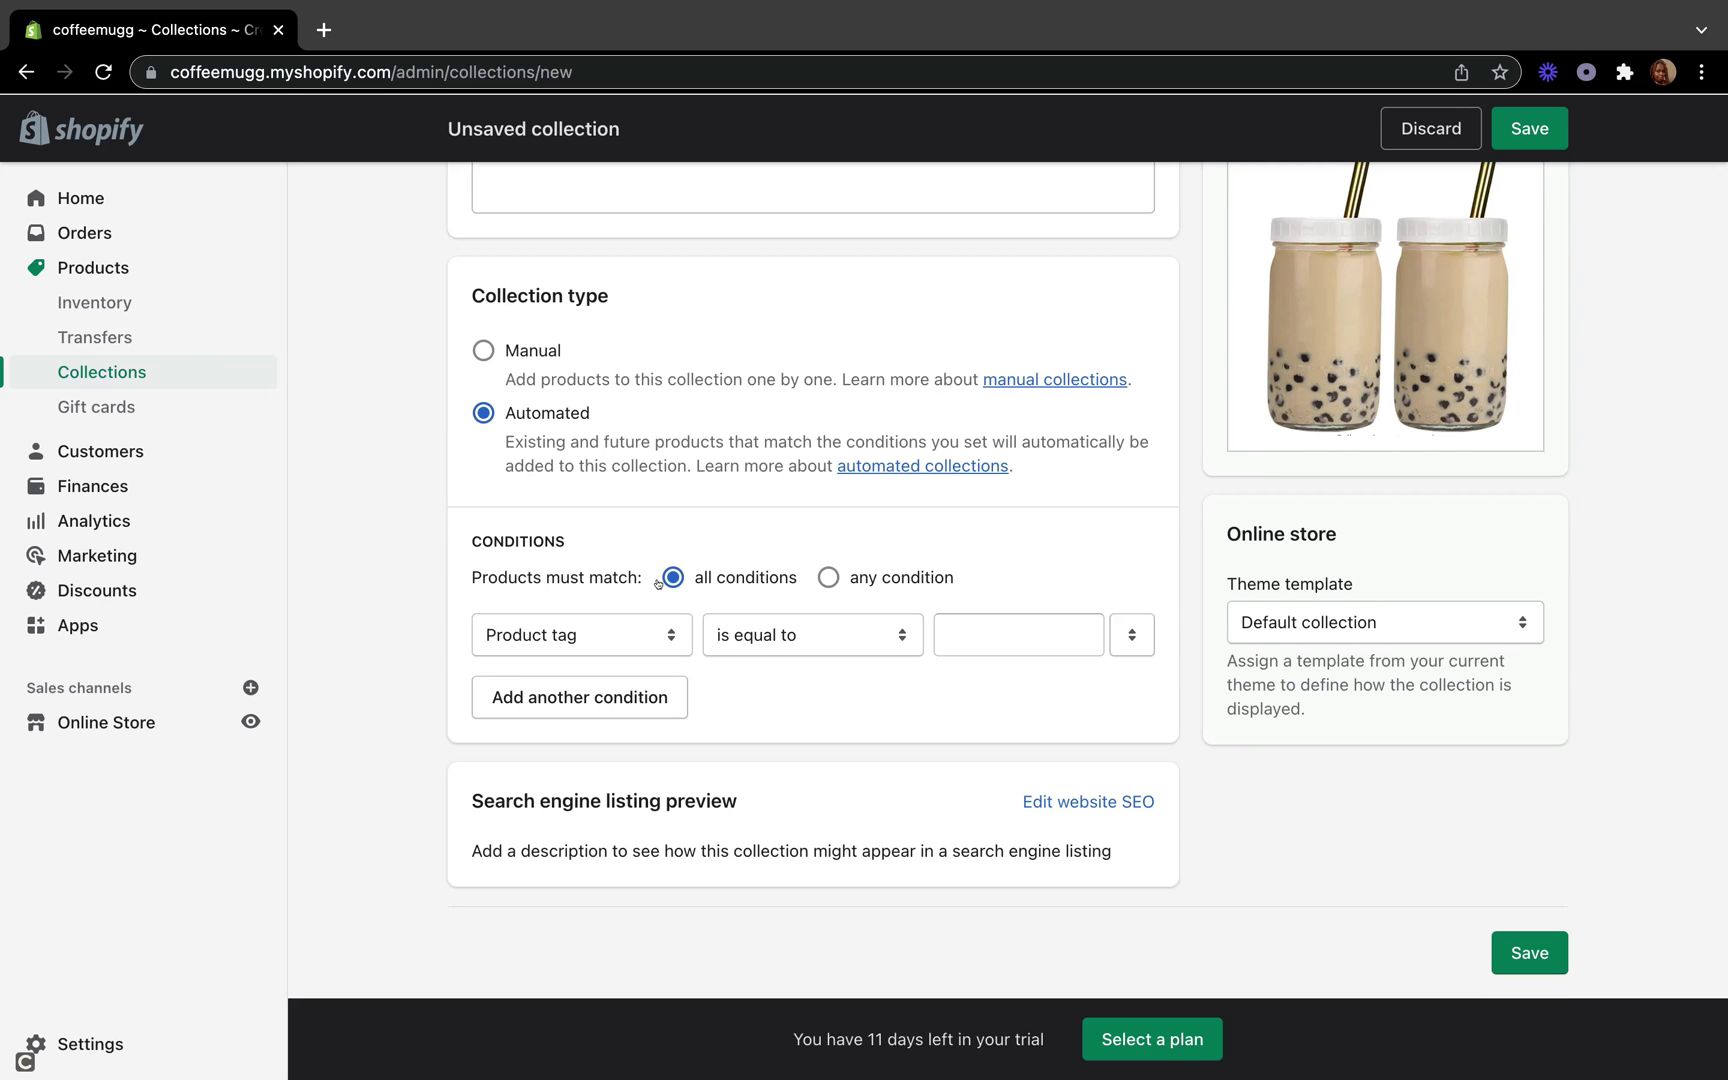
scroll(718, 668, "up", 1)
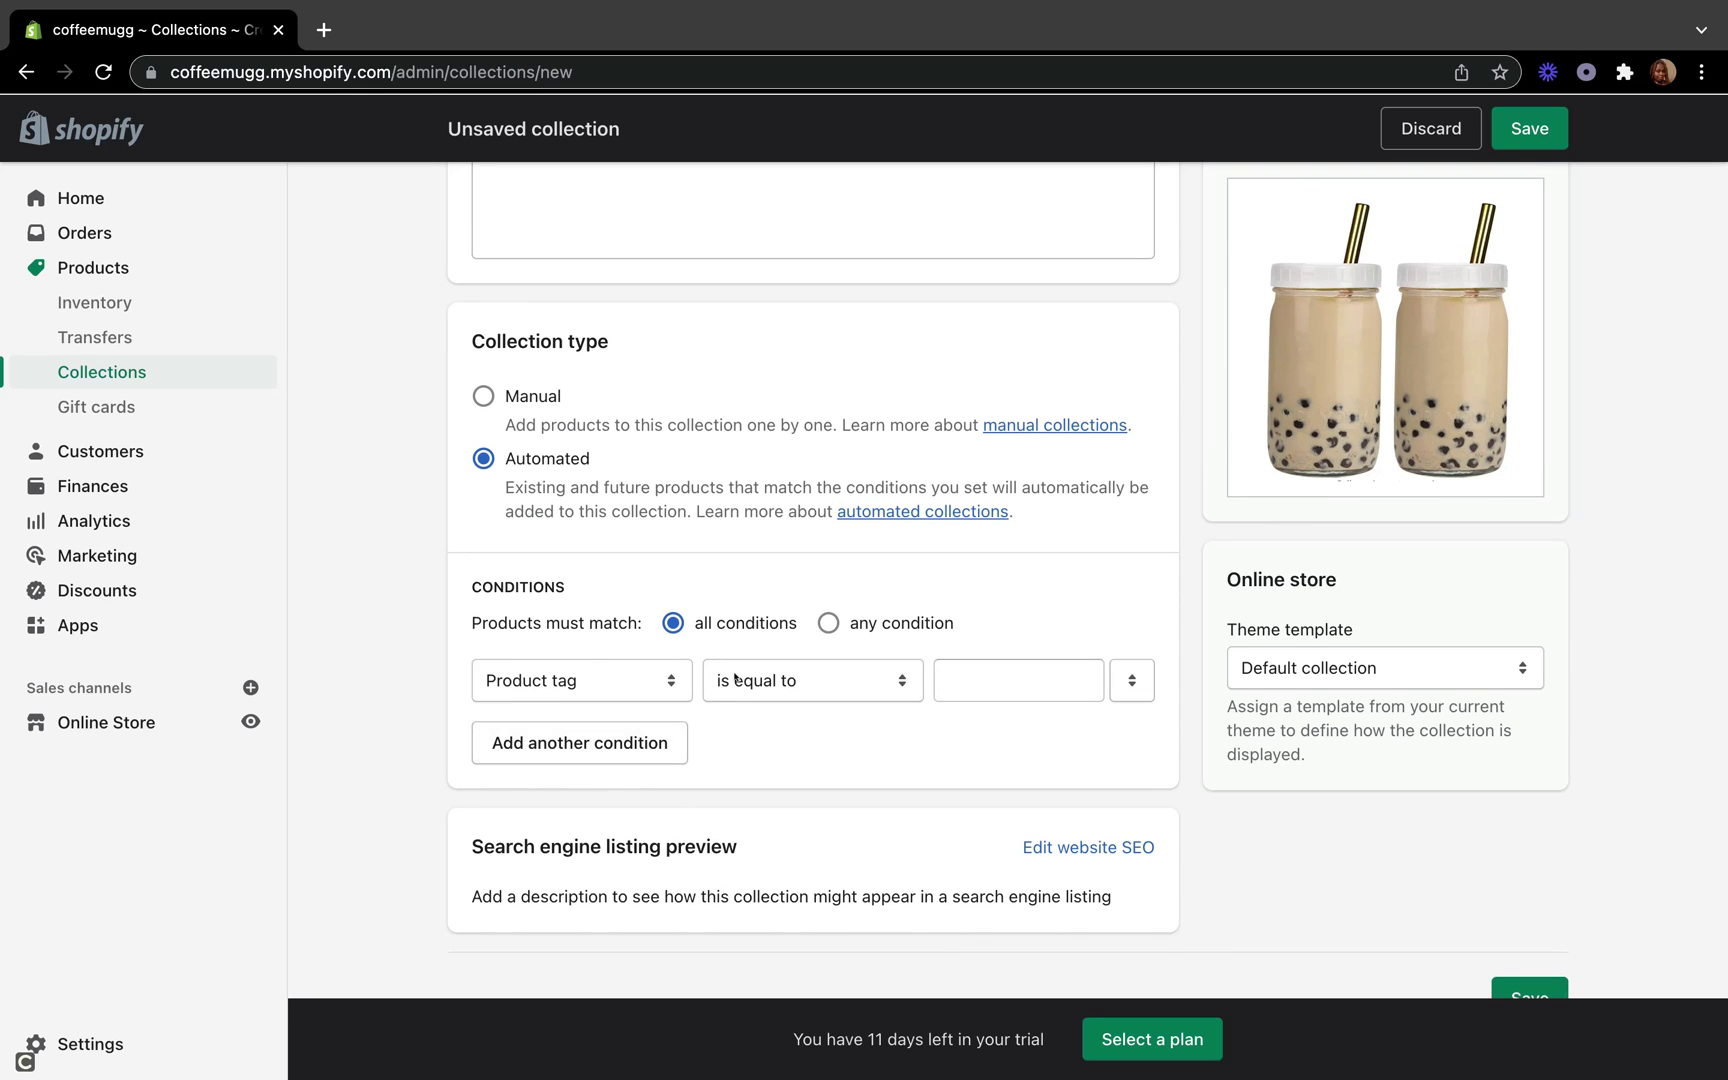
left_click(617, 691)
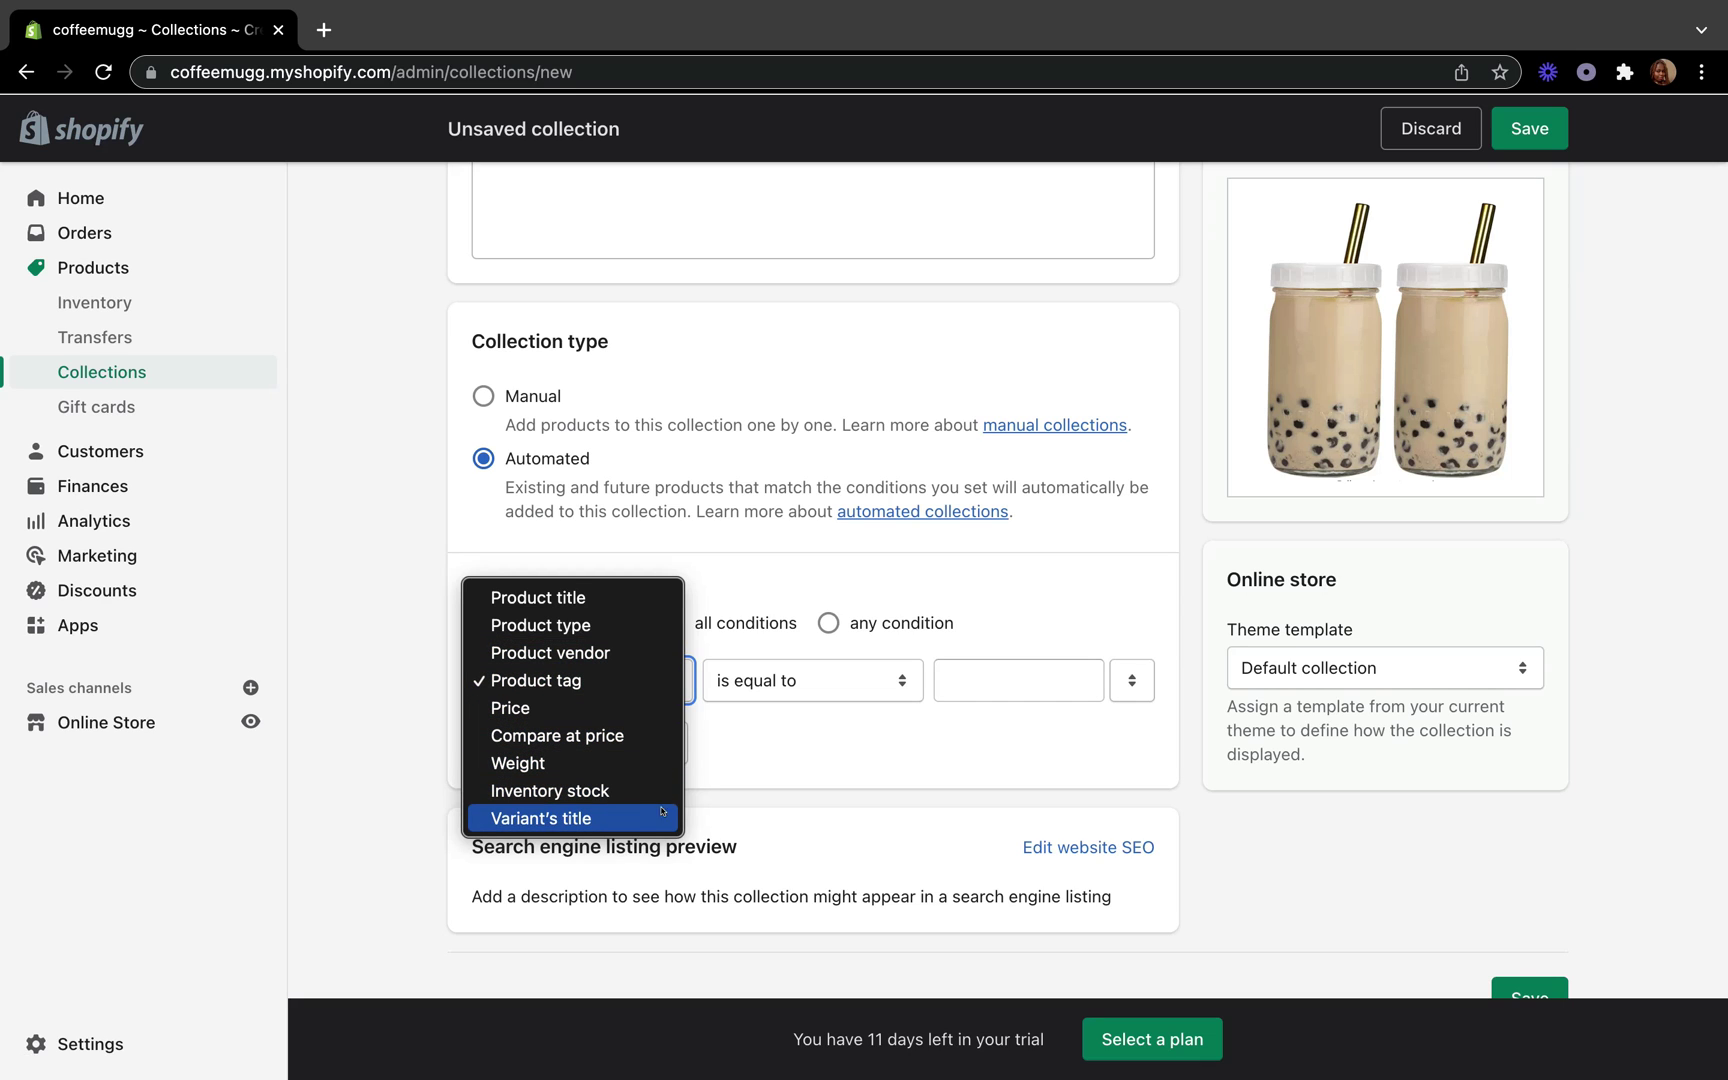
left_click(737, 756)
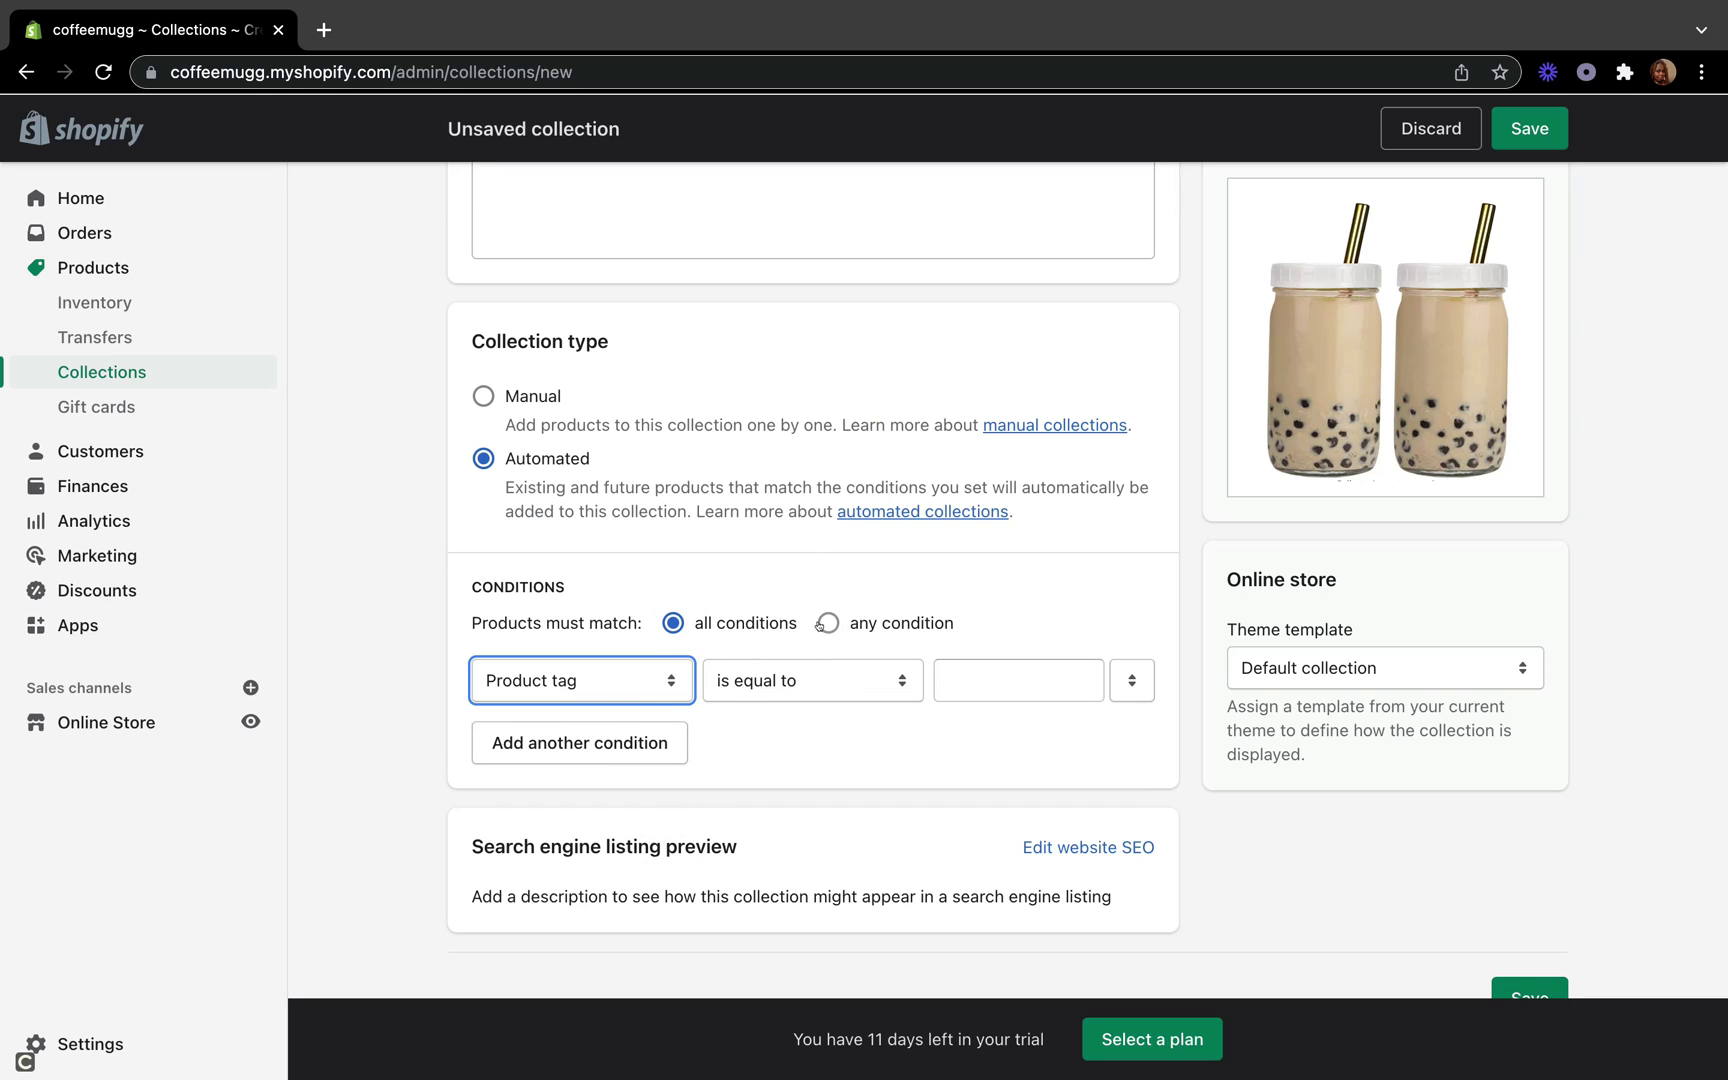
scroll(820, 625, "up", 1)
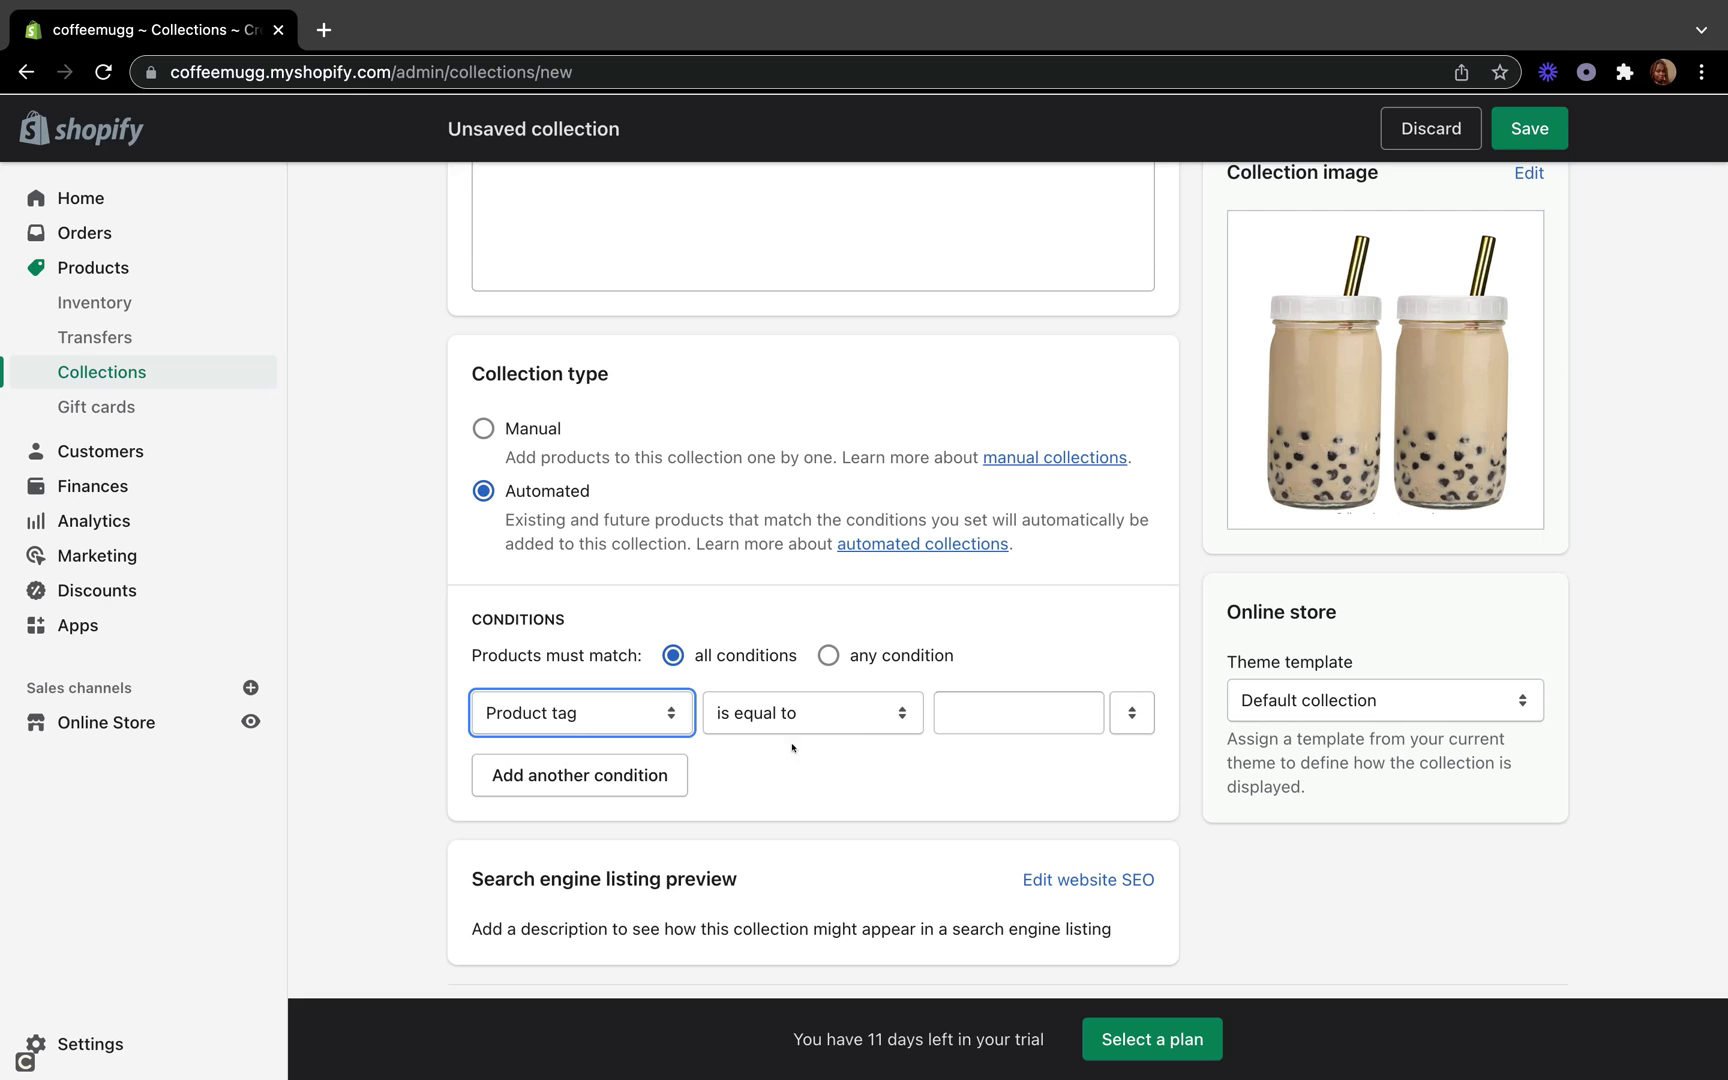
- Set the first Product tag condition to COFFEE MUG instead of MUGS
left_click(658, 708)
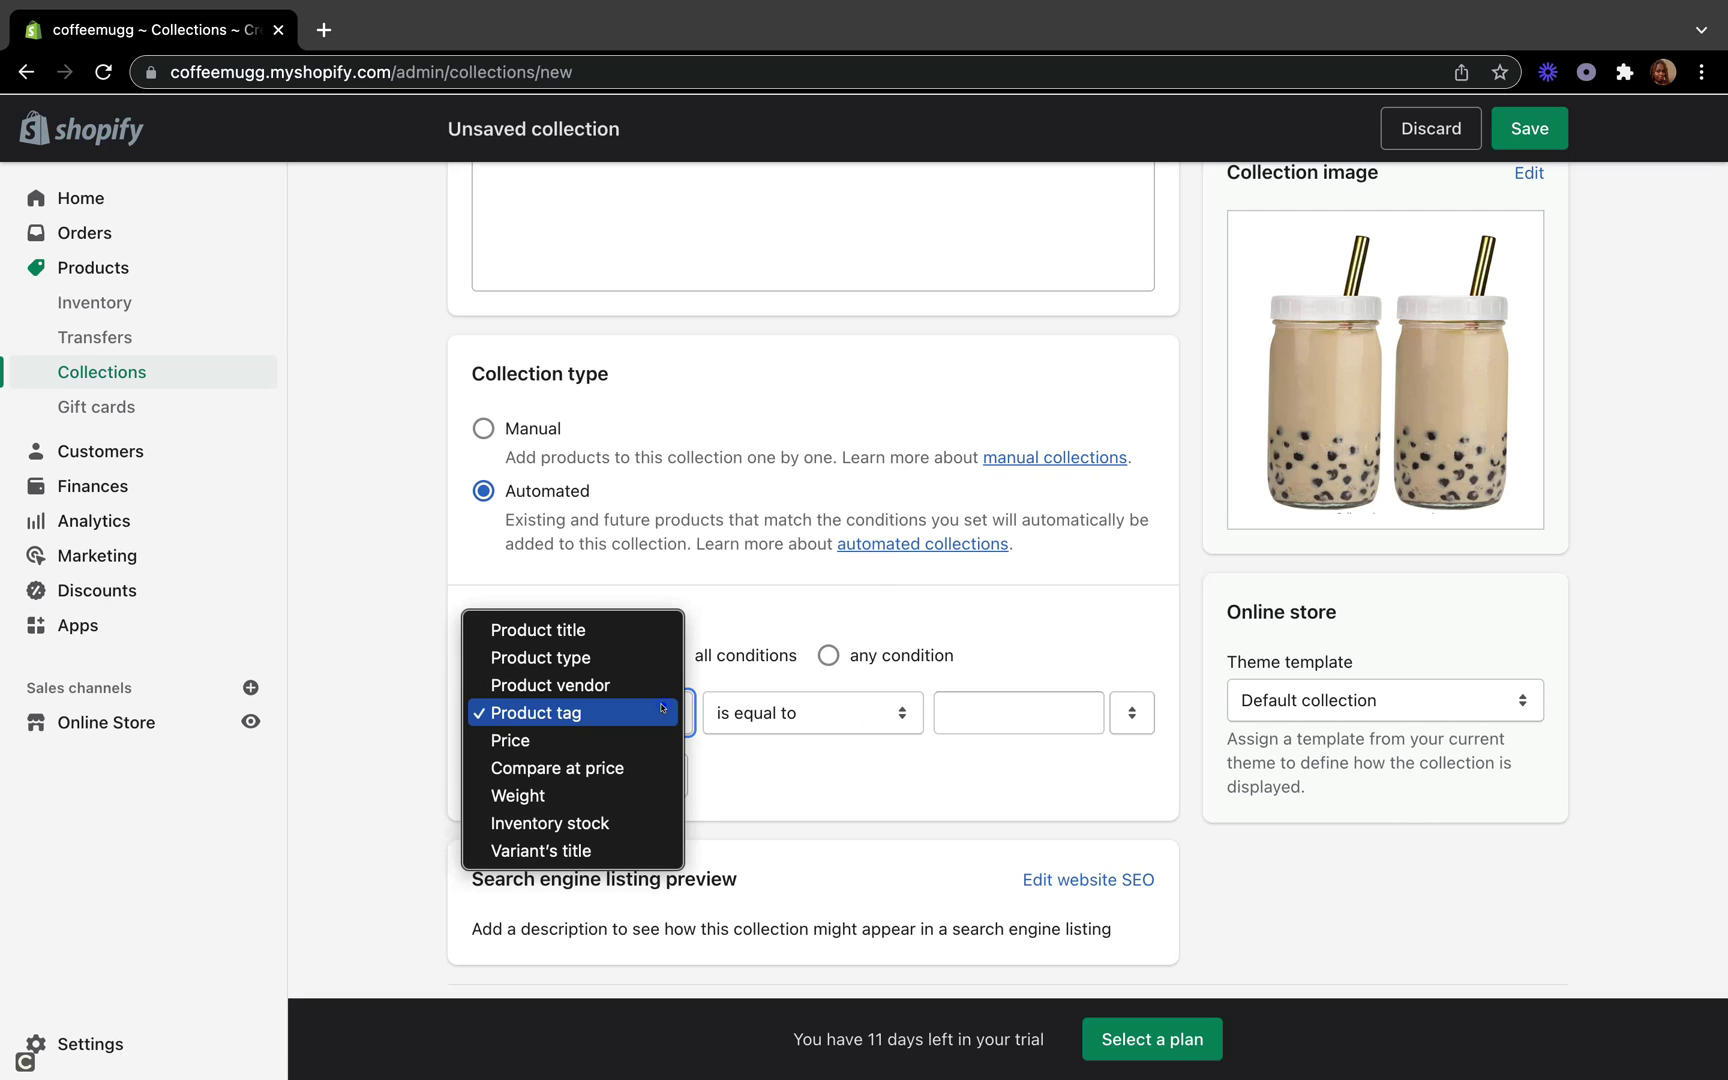
left_click(766, 736)
left_click(945, 712)
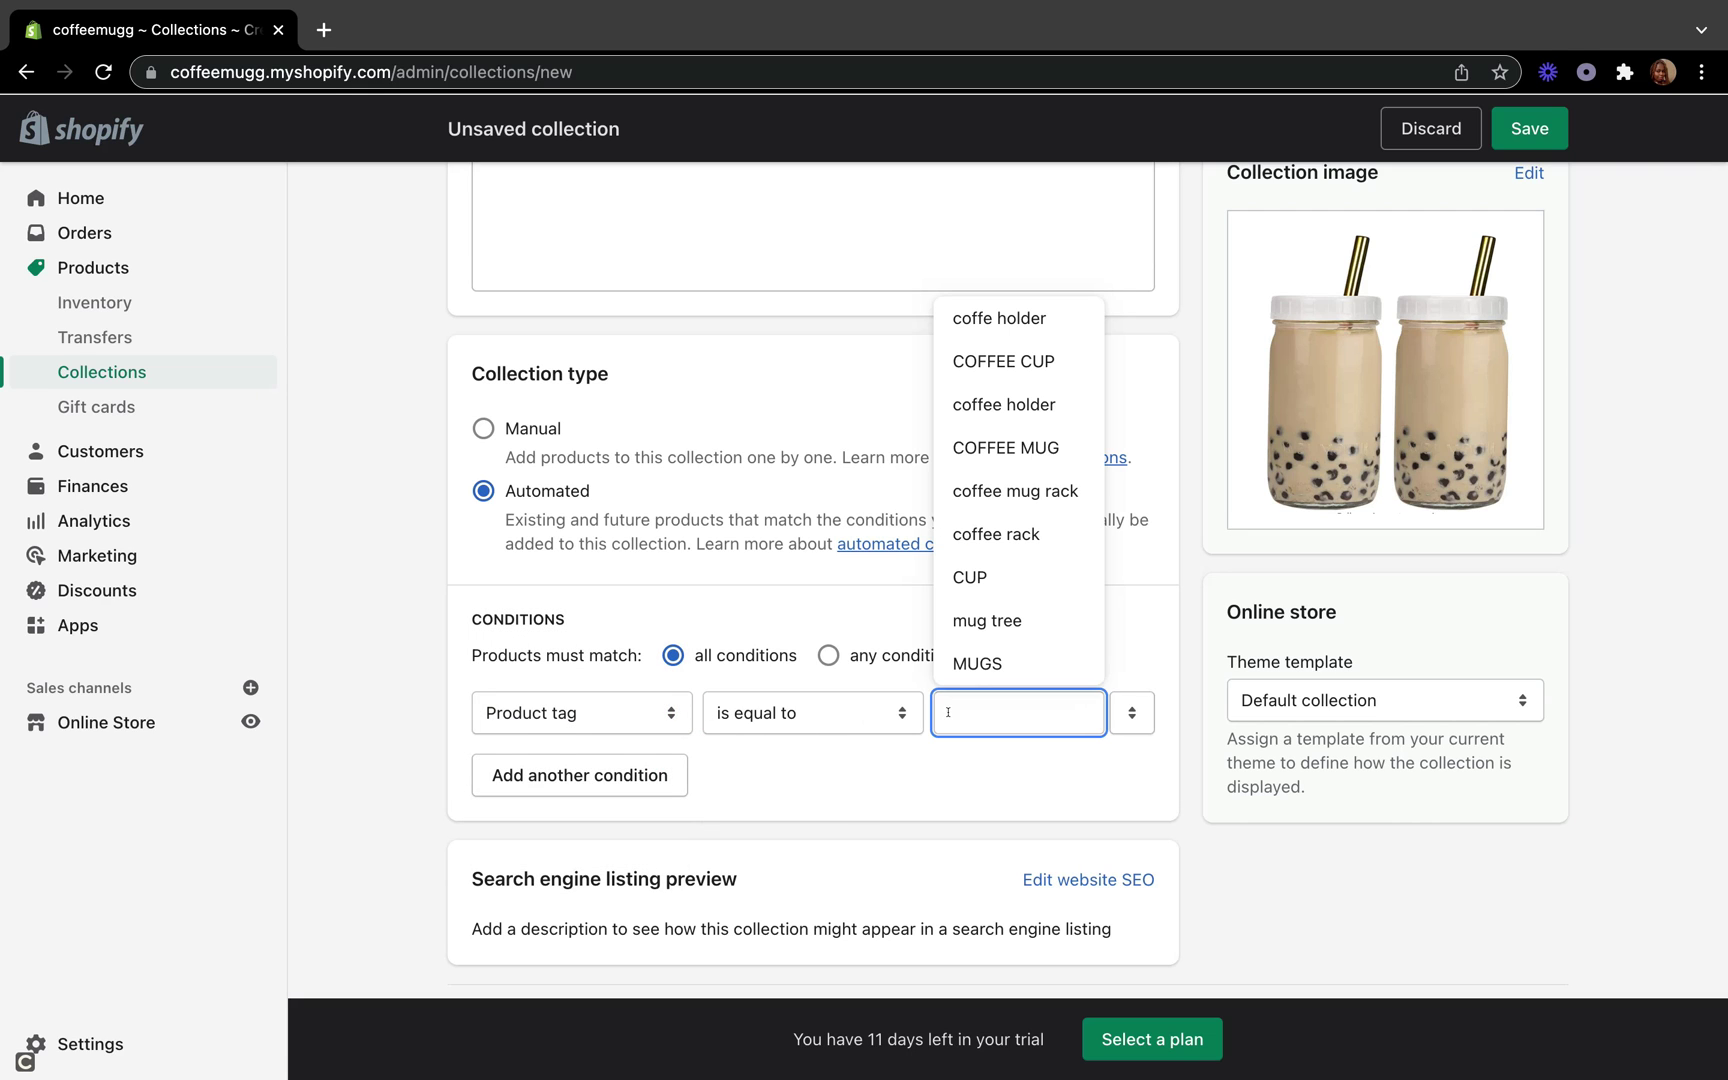
left_click(960, 665)
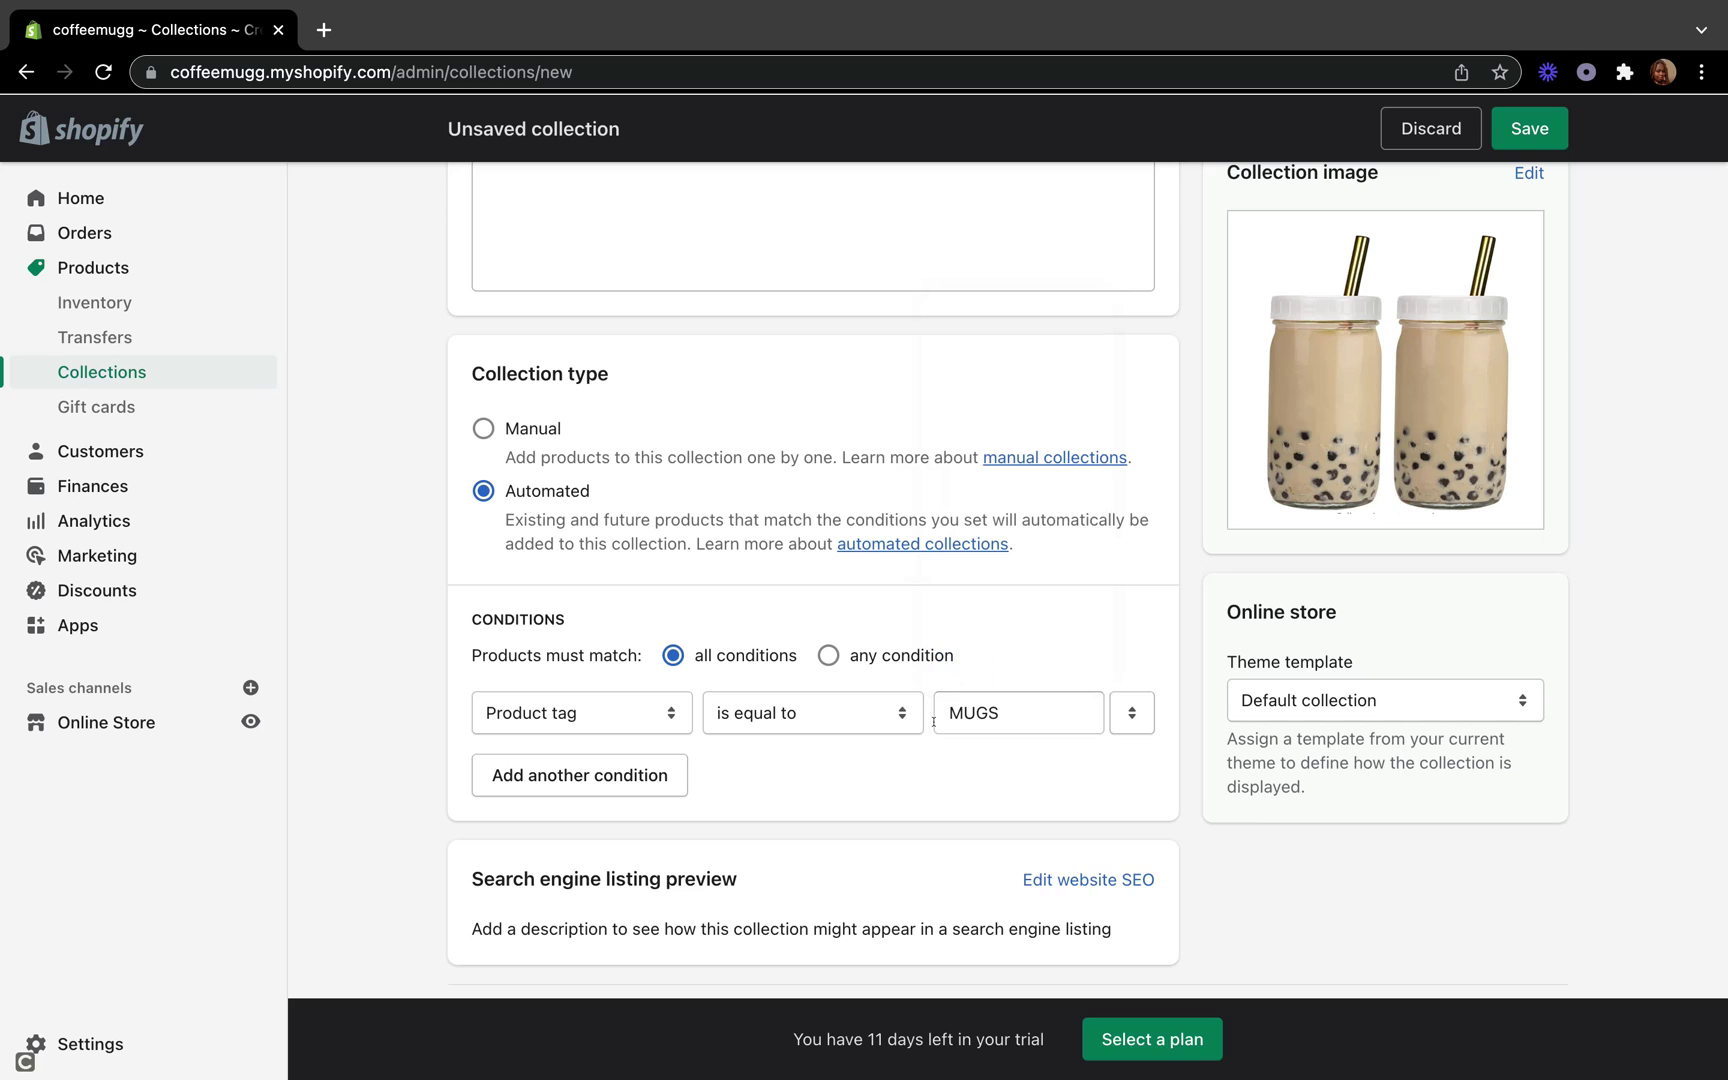
left_click(1018, 712)
double_click(1018, 712)
key("BackSpace")
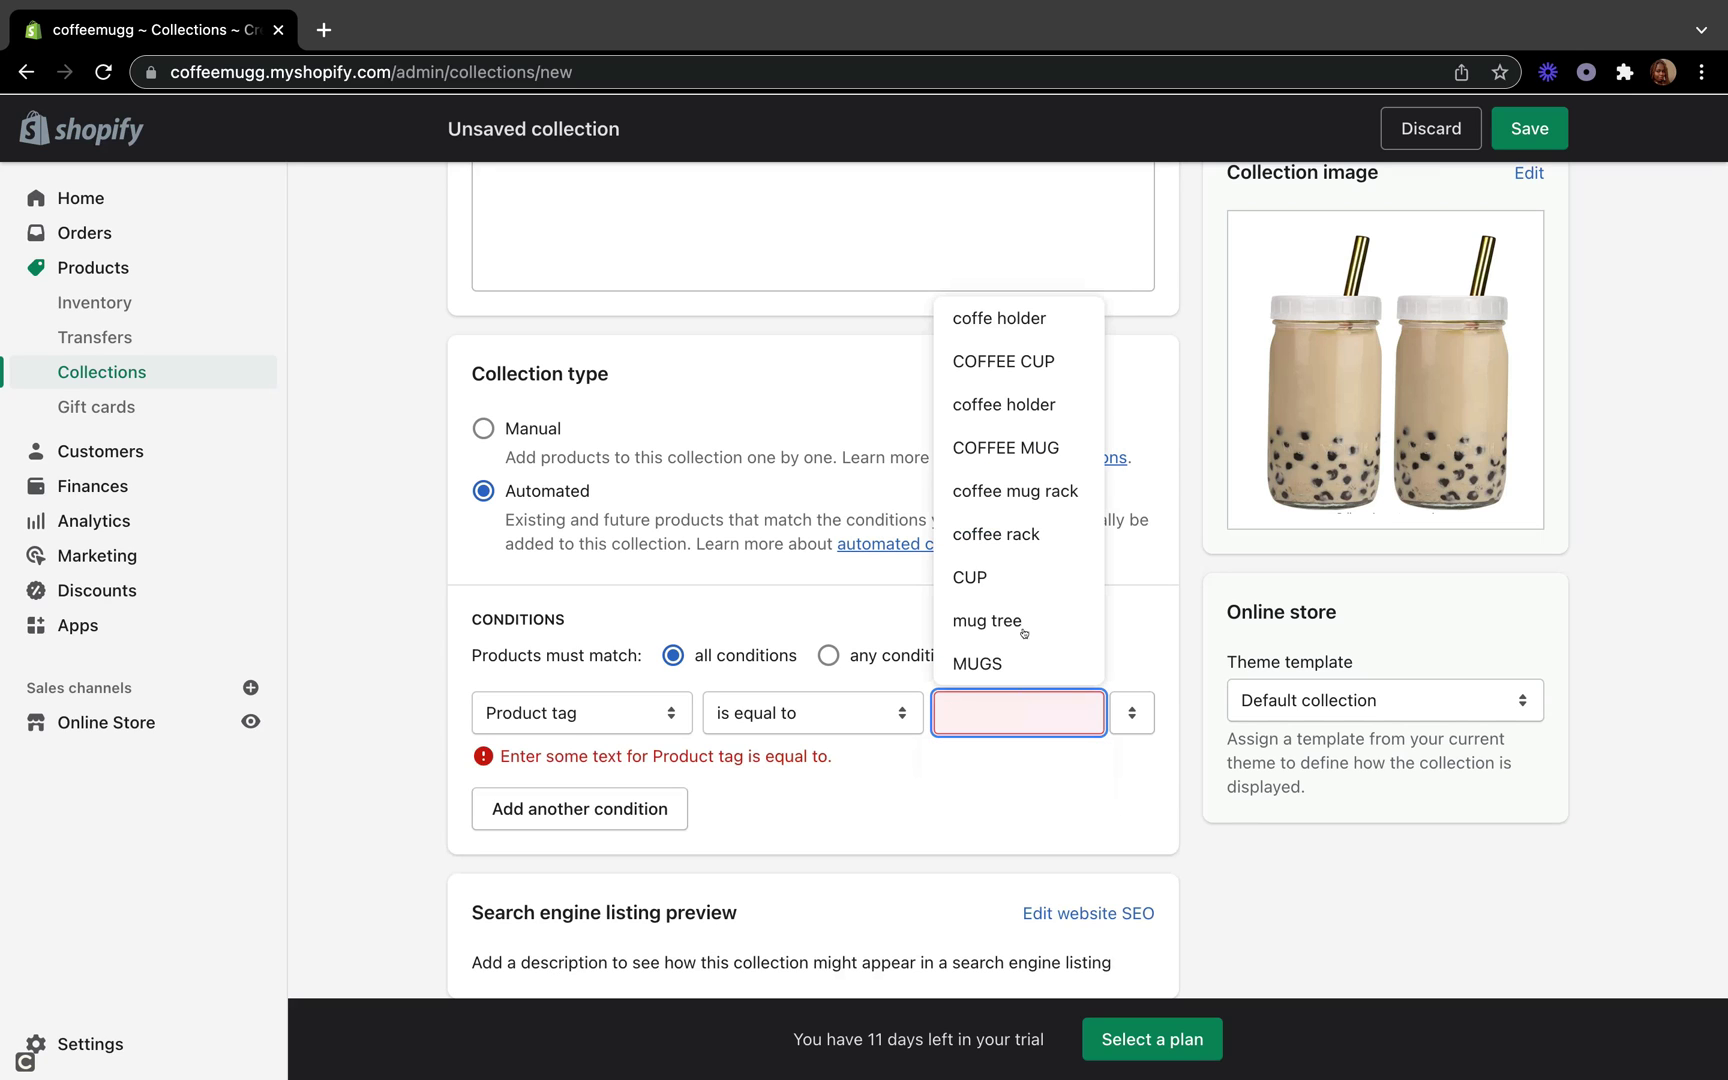
left_click(1040, 446)
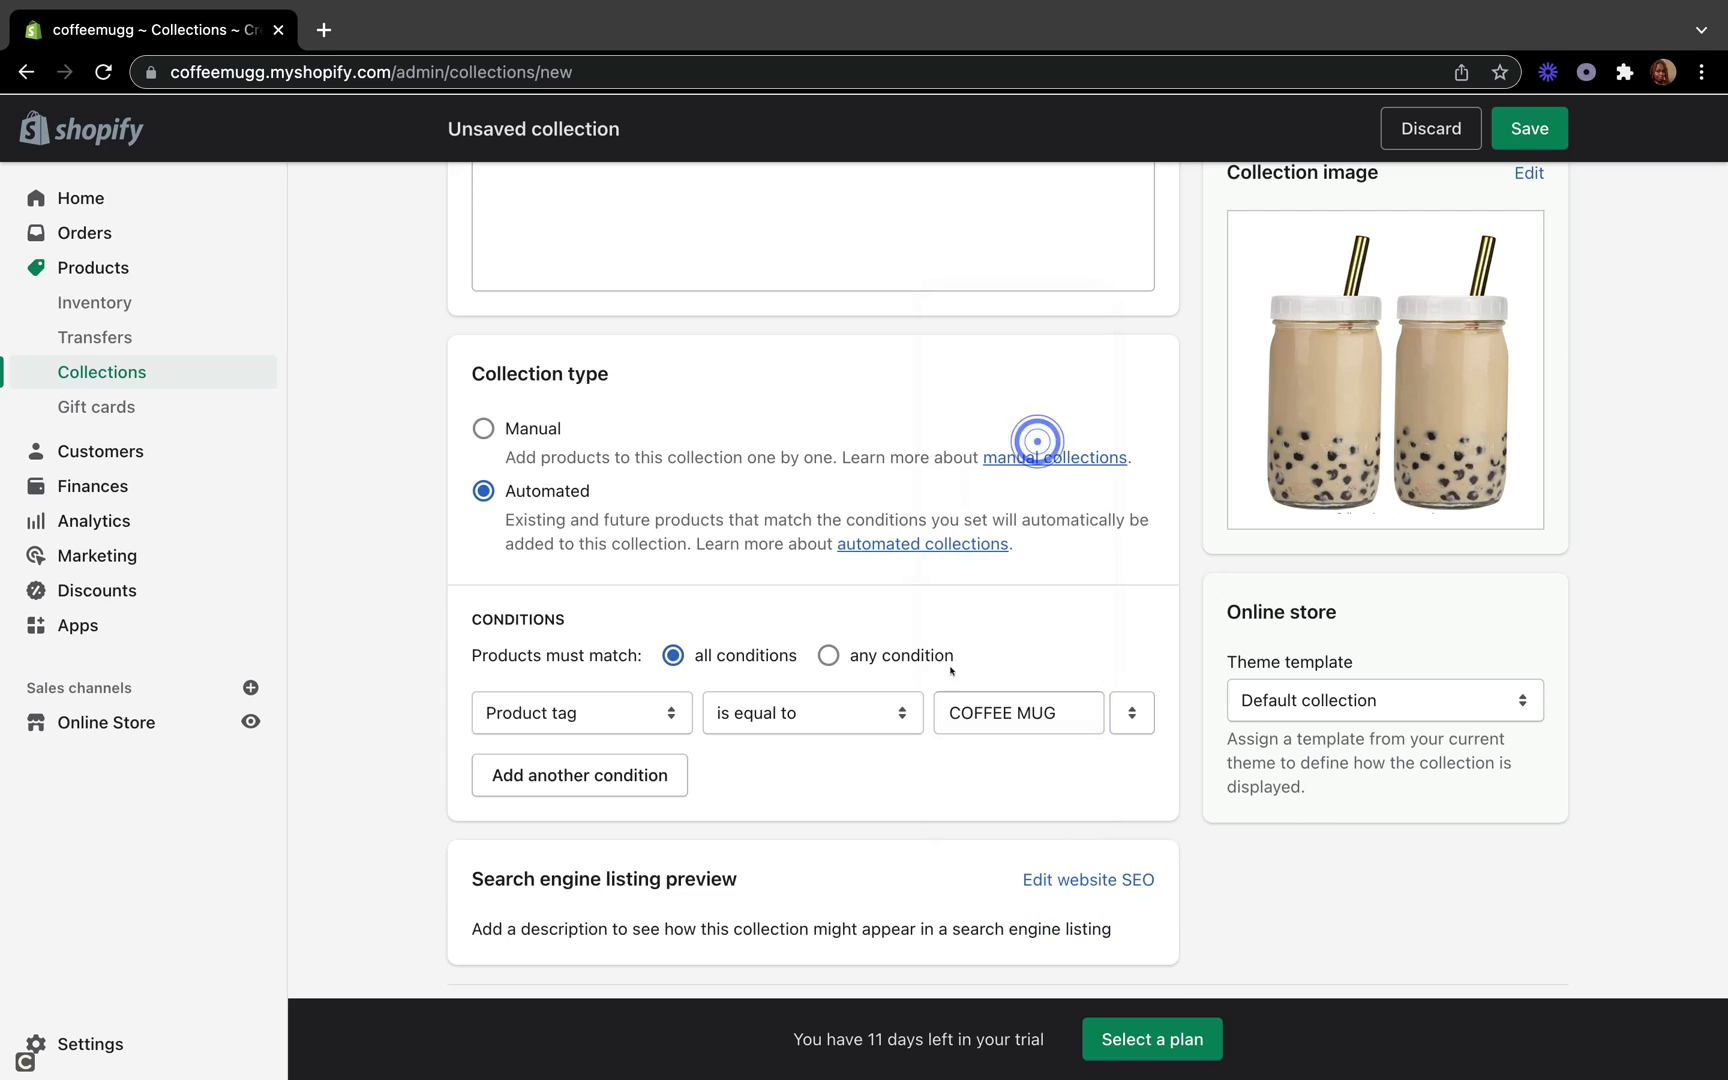
- Add a second Product tag condition matching COFFEE CUP
left_click(569, 793)
left_click(975, 777)
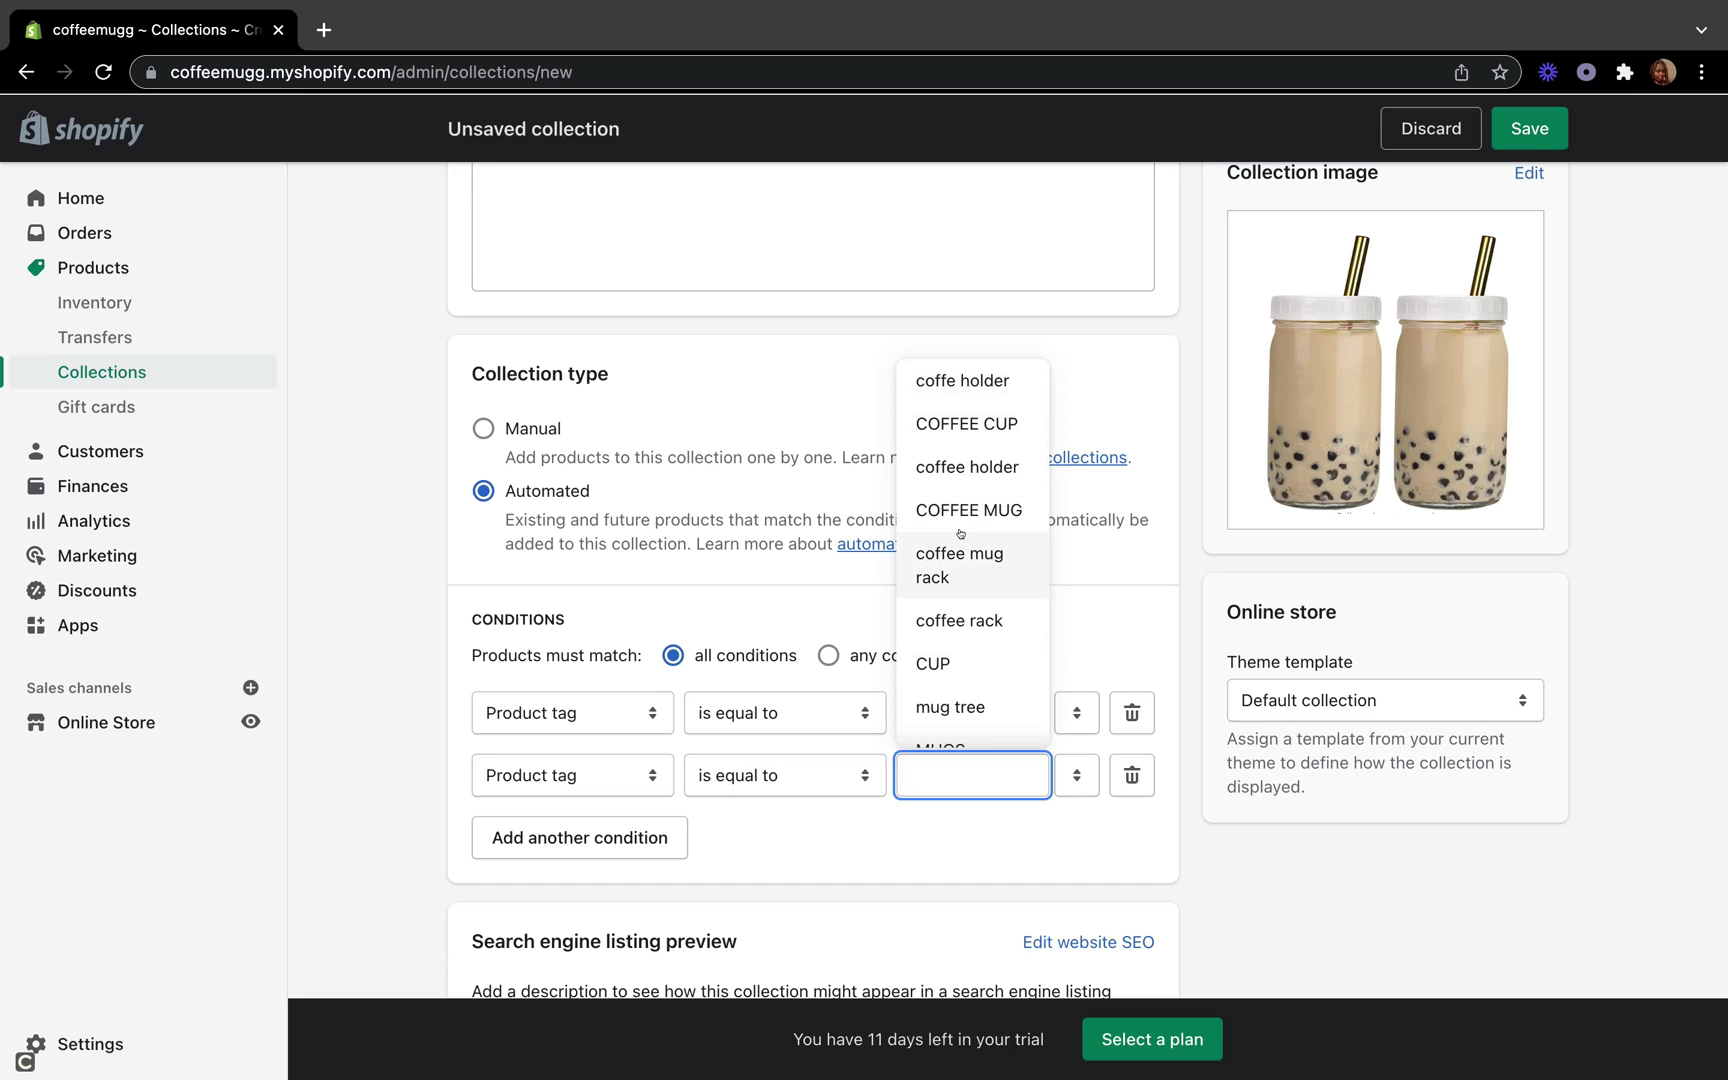
scroll(938, 630, "down", 1)
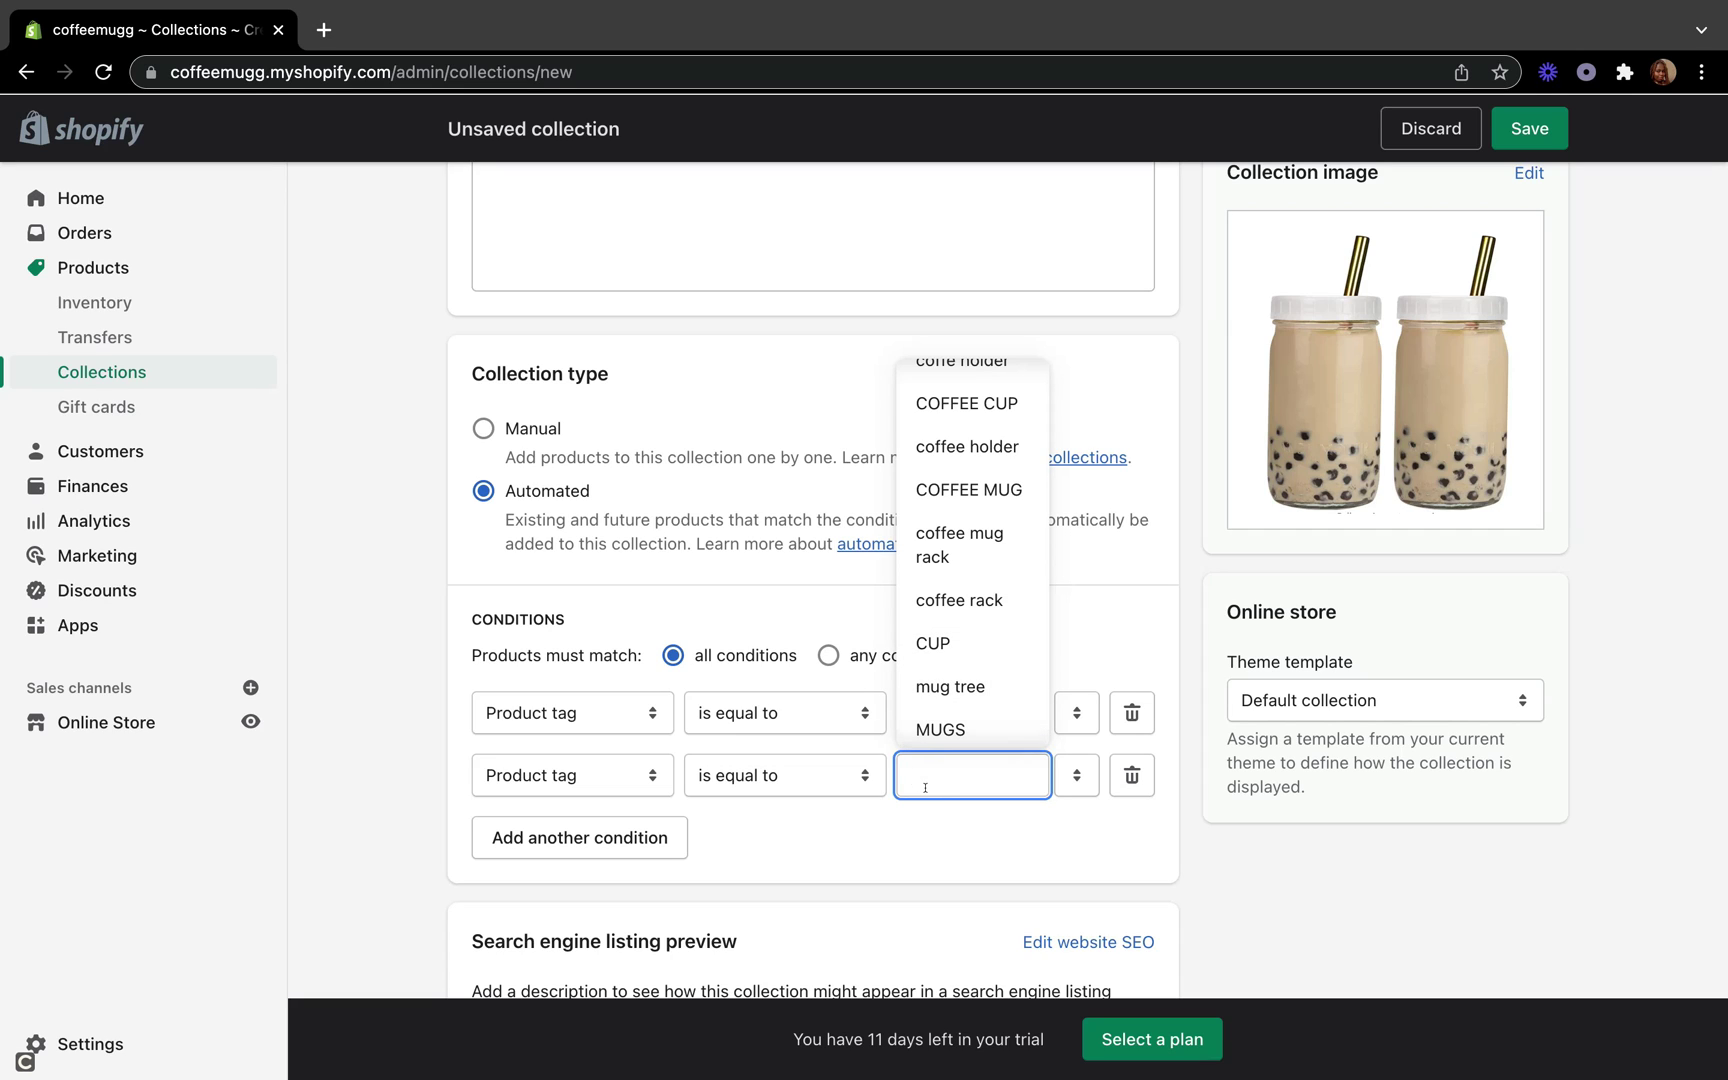
type("C")
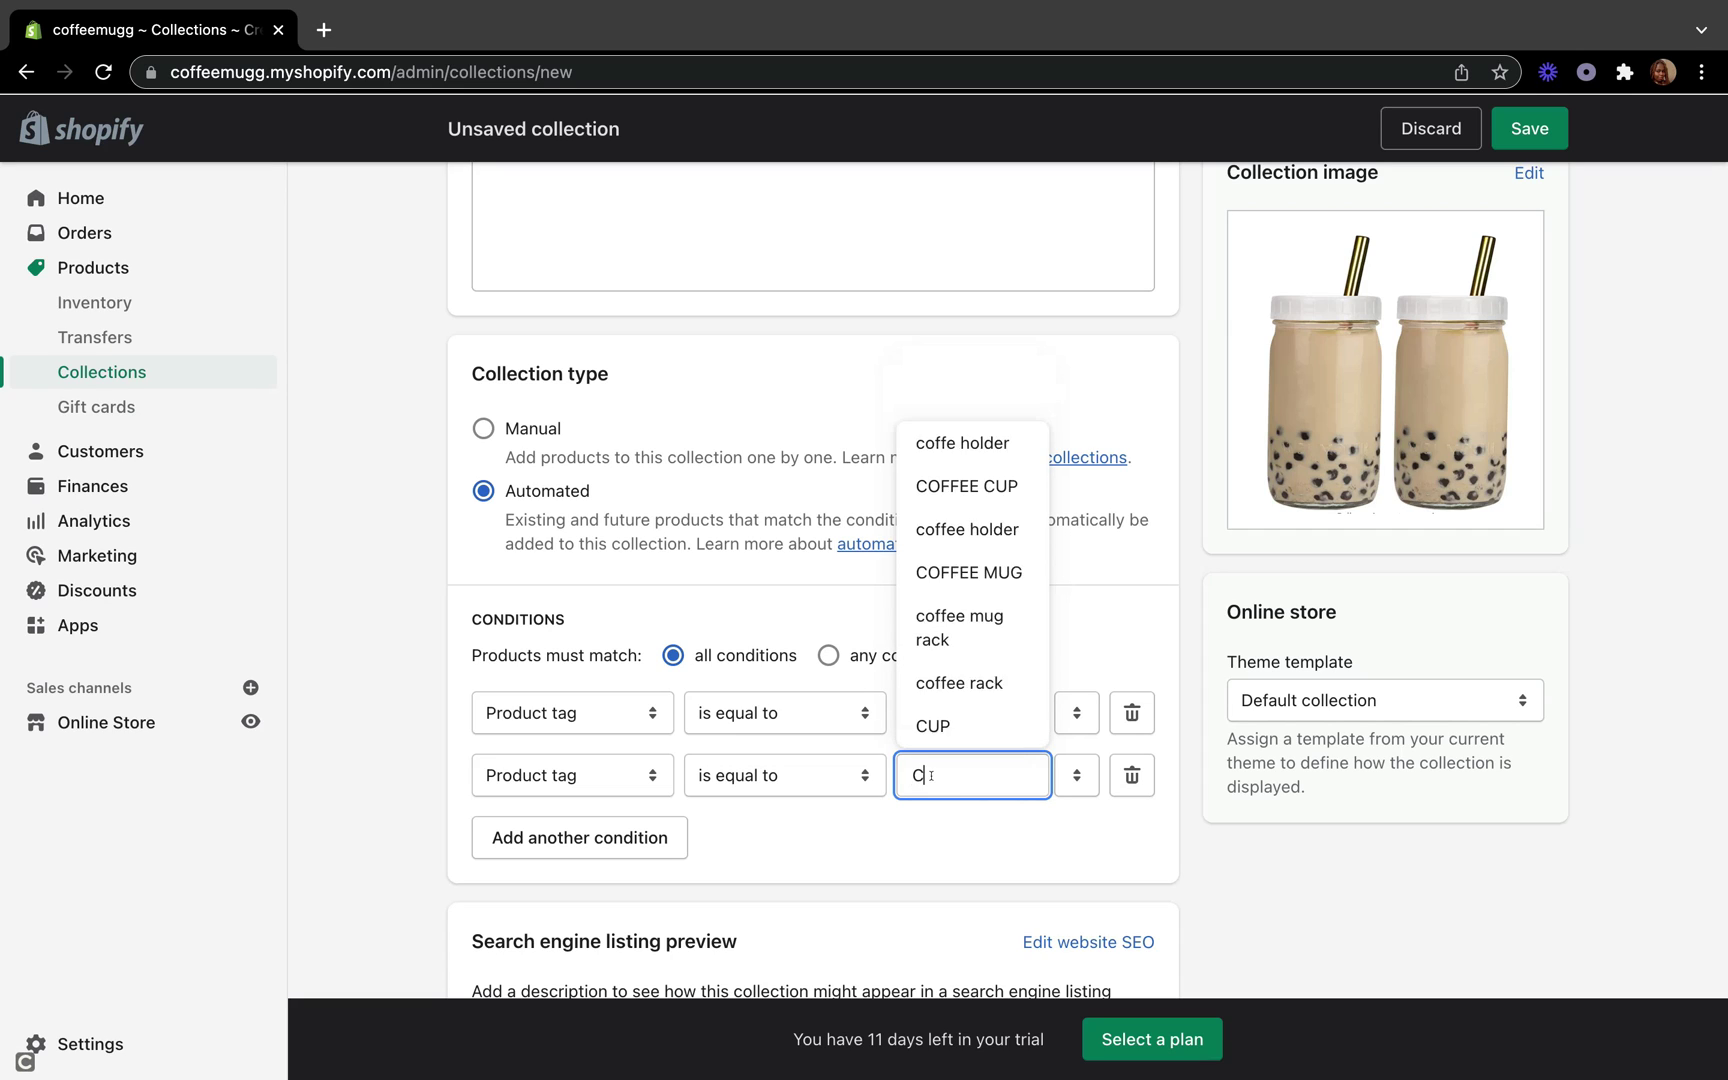
type("OFFEE ")
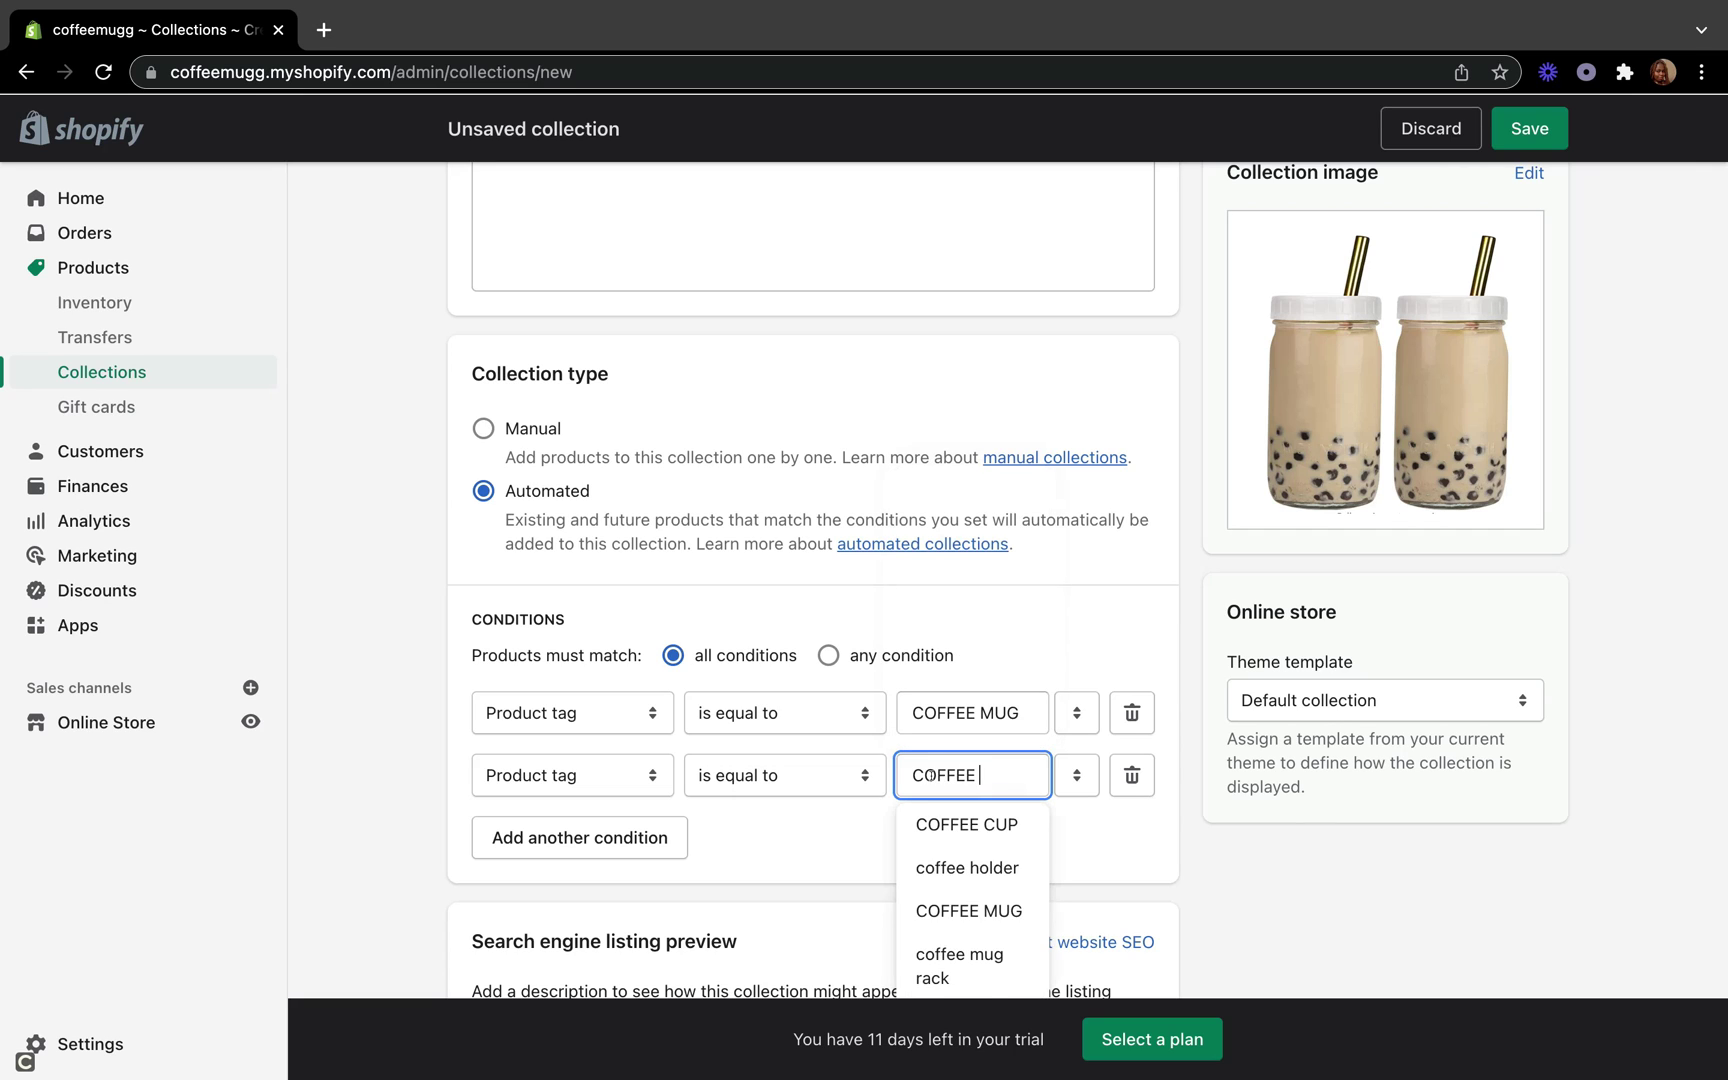
type("CUP")
left_click(805, 861)
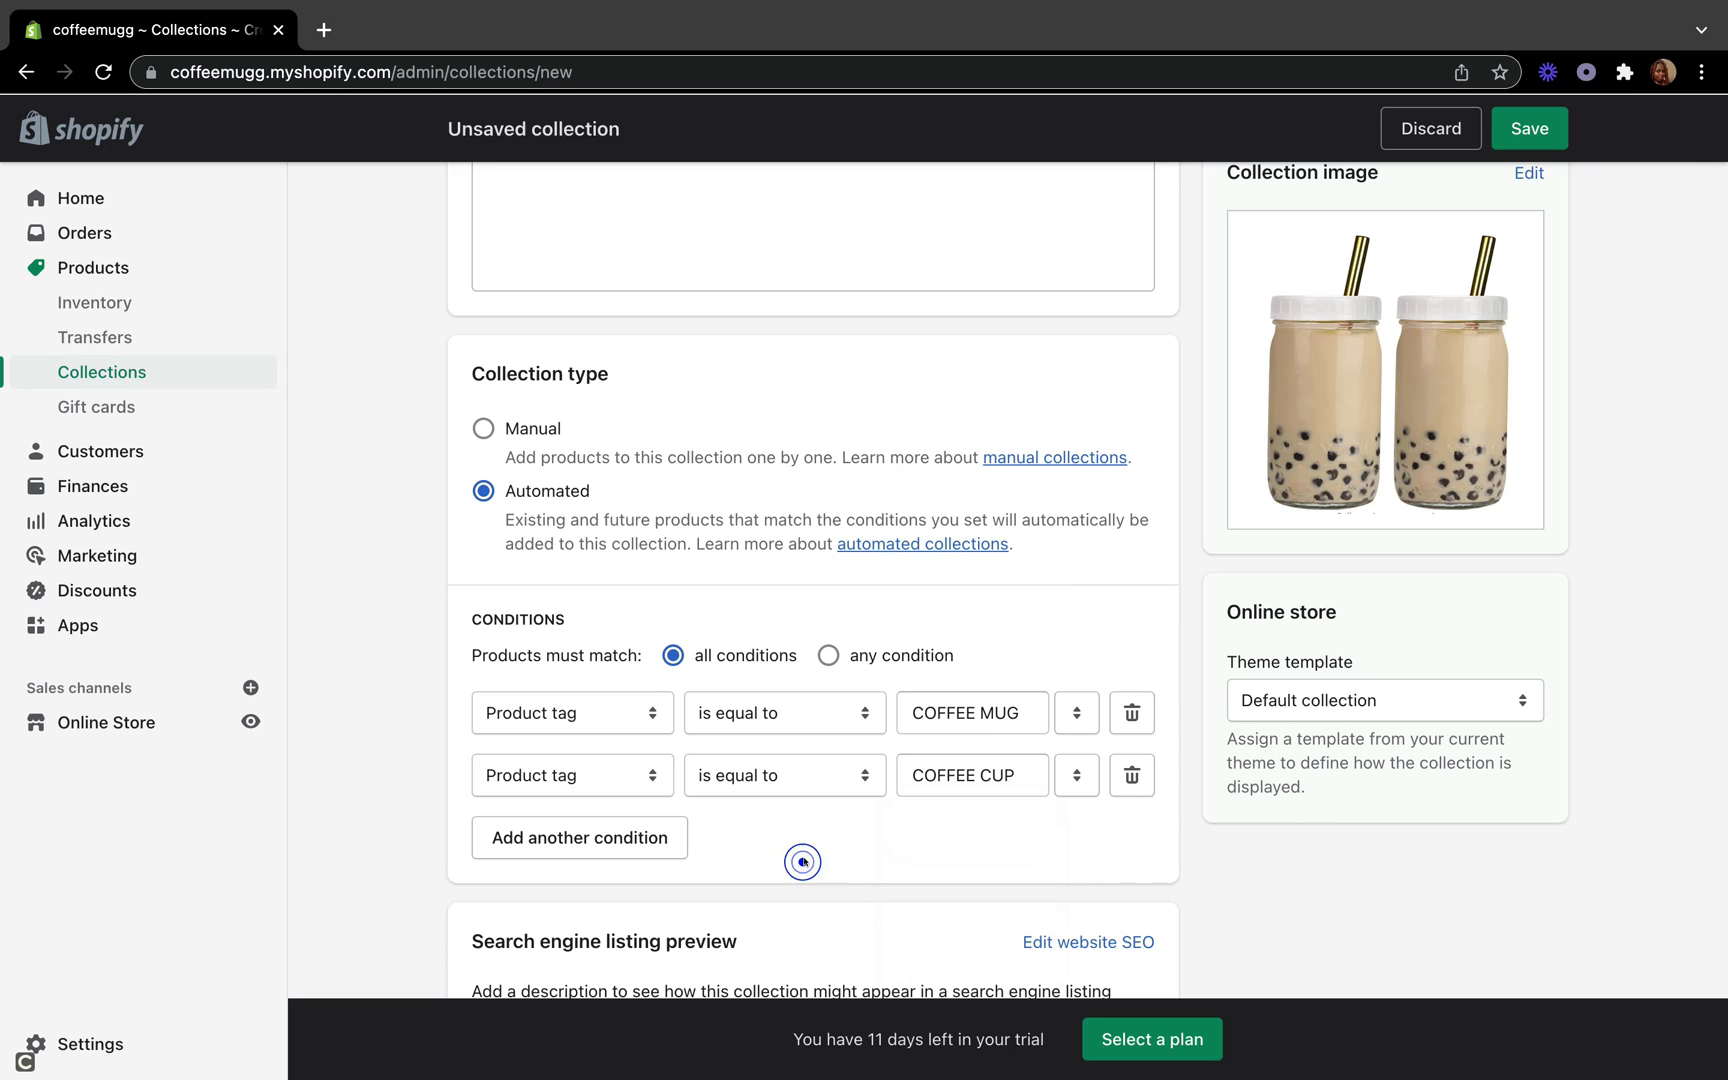
- Add a third tag condition CUP and have products match any condition
left_click(614, 843)
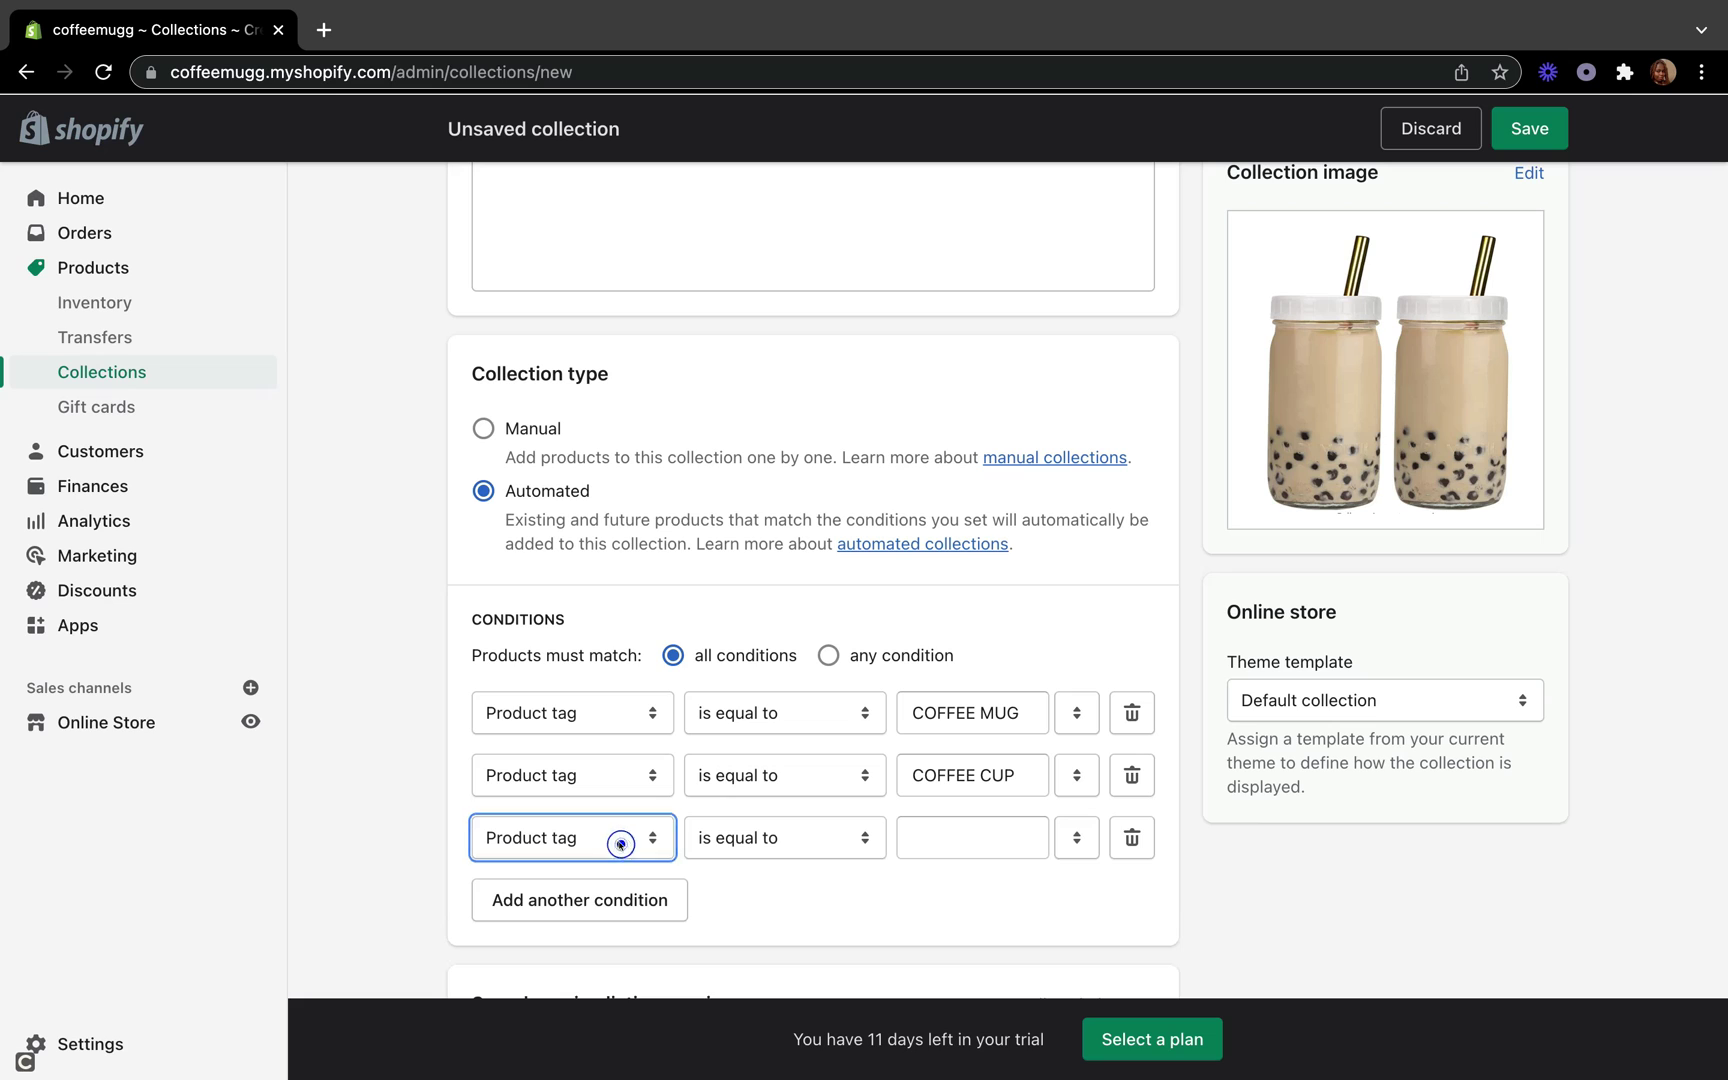
left_click(917, 833)
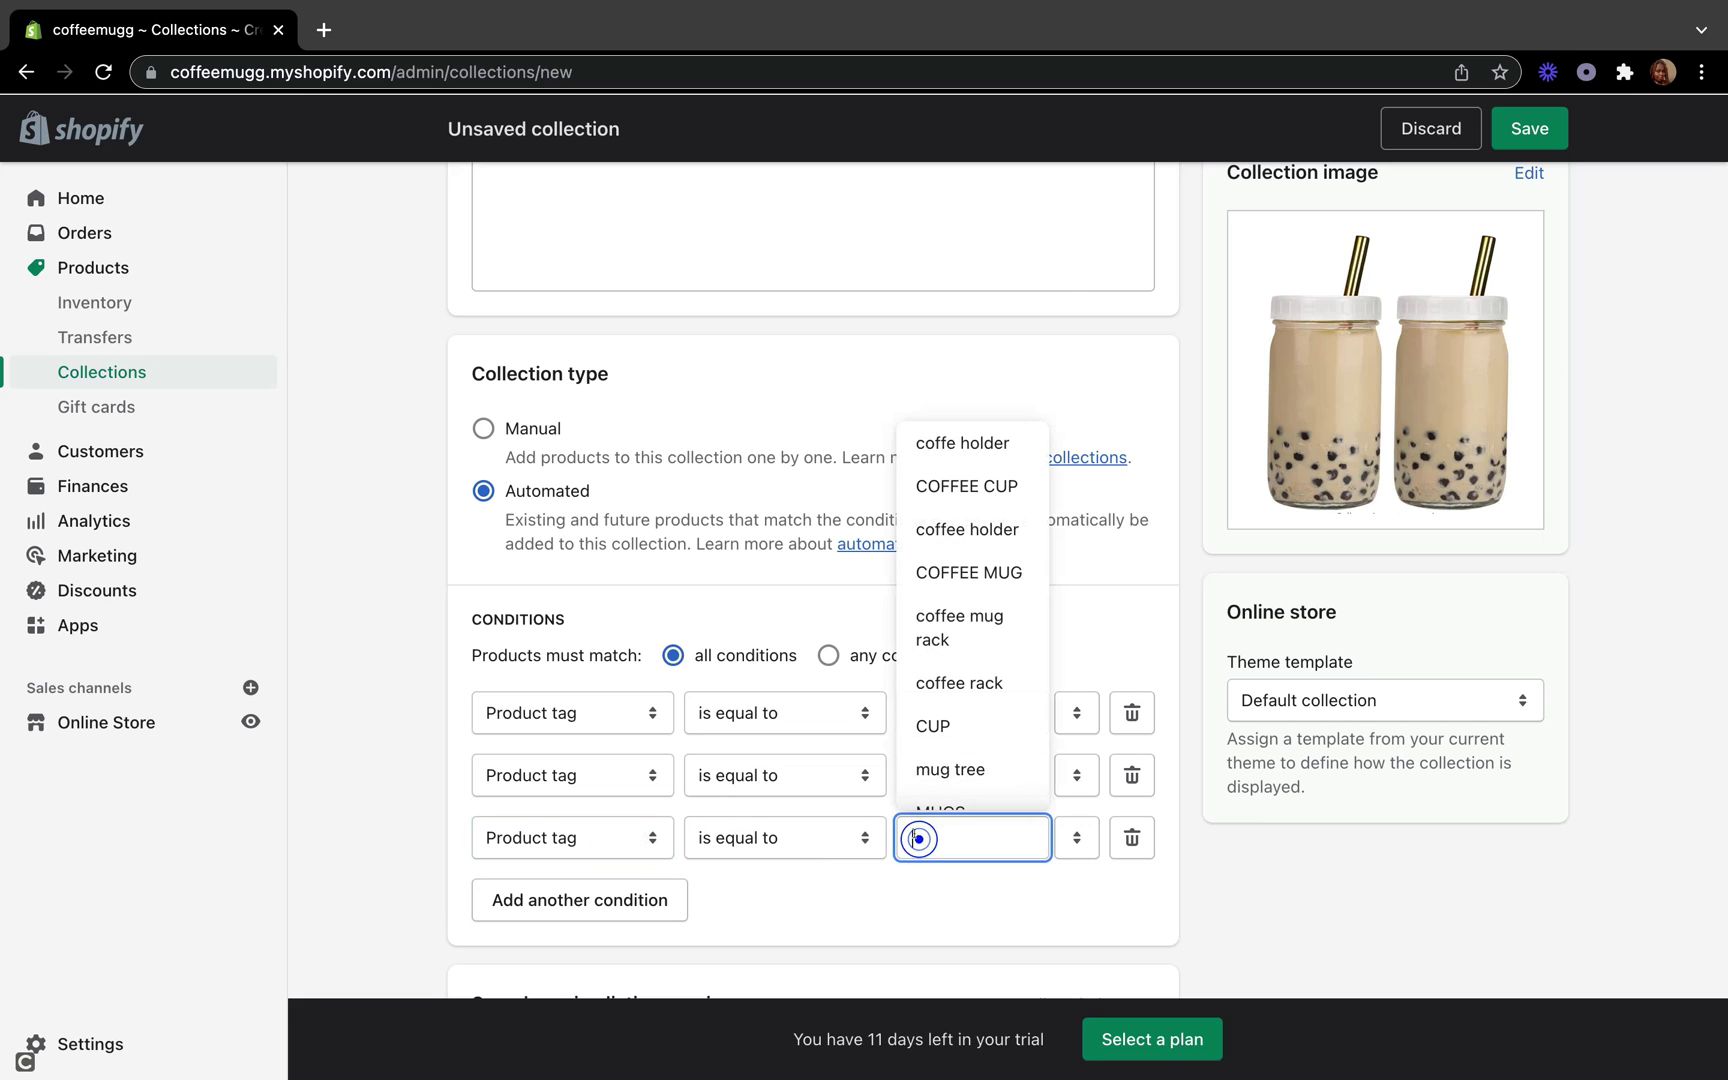
scroll(991, 628, "down", 1)
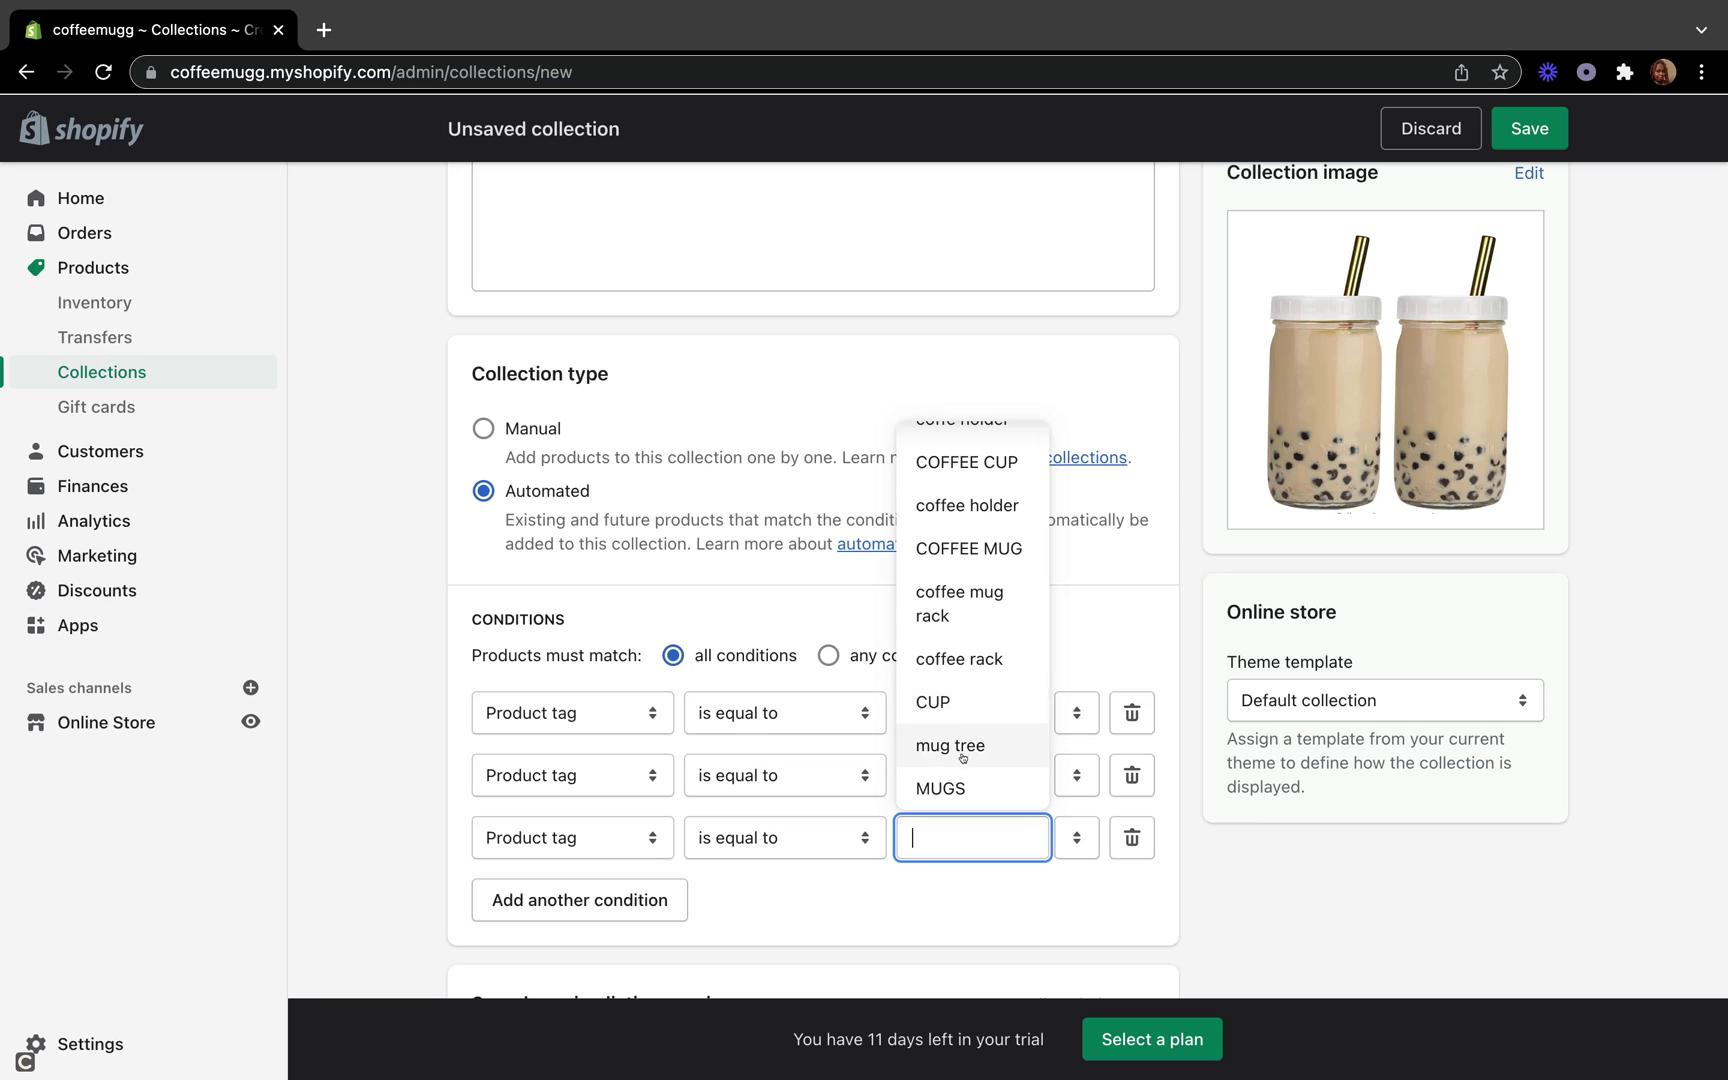
left_click(966, 702)
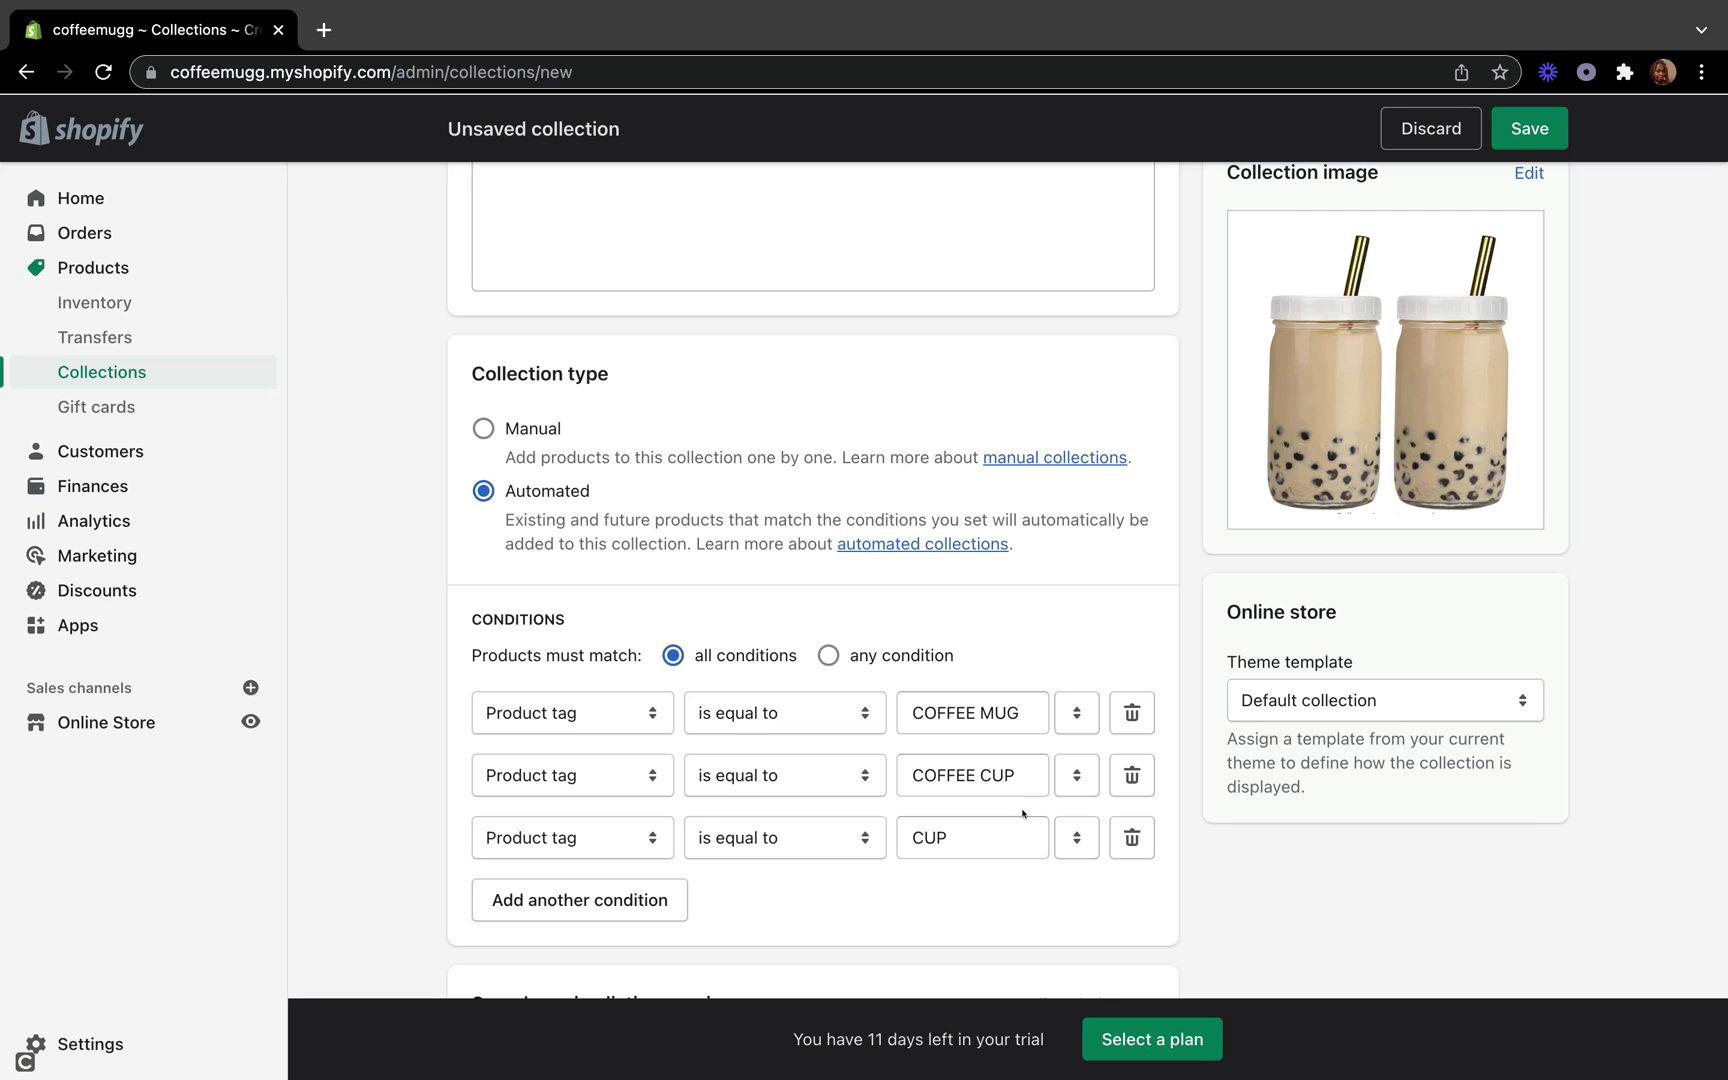
left_click(830, 655)
scroll(881, 703, "down", 3)
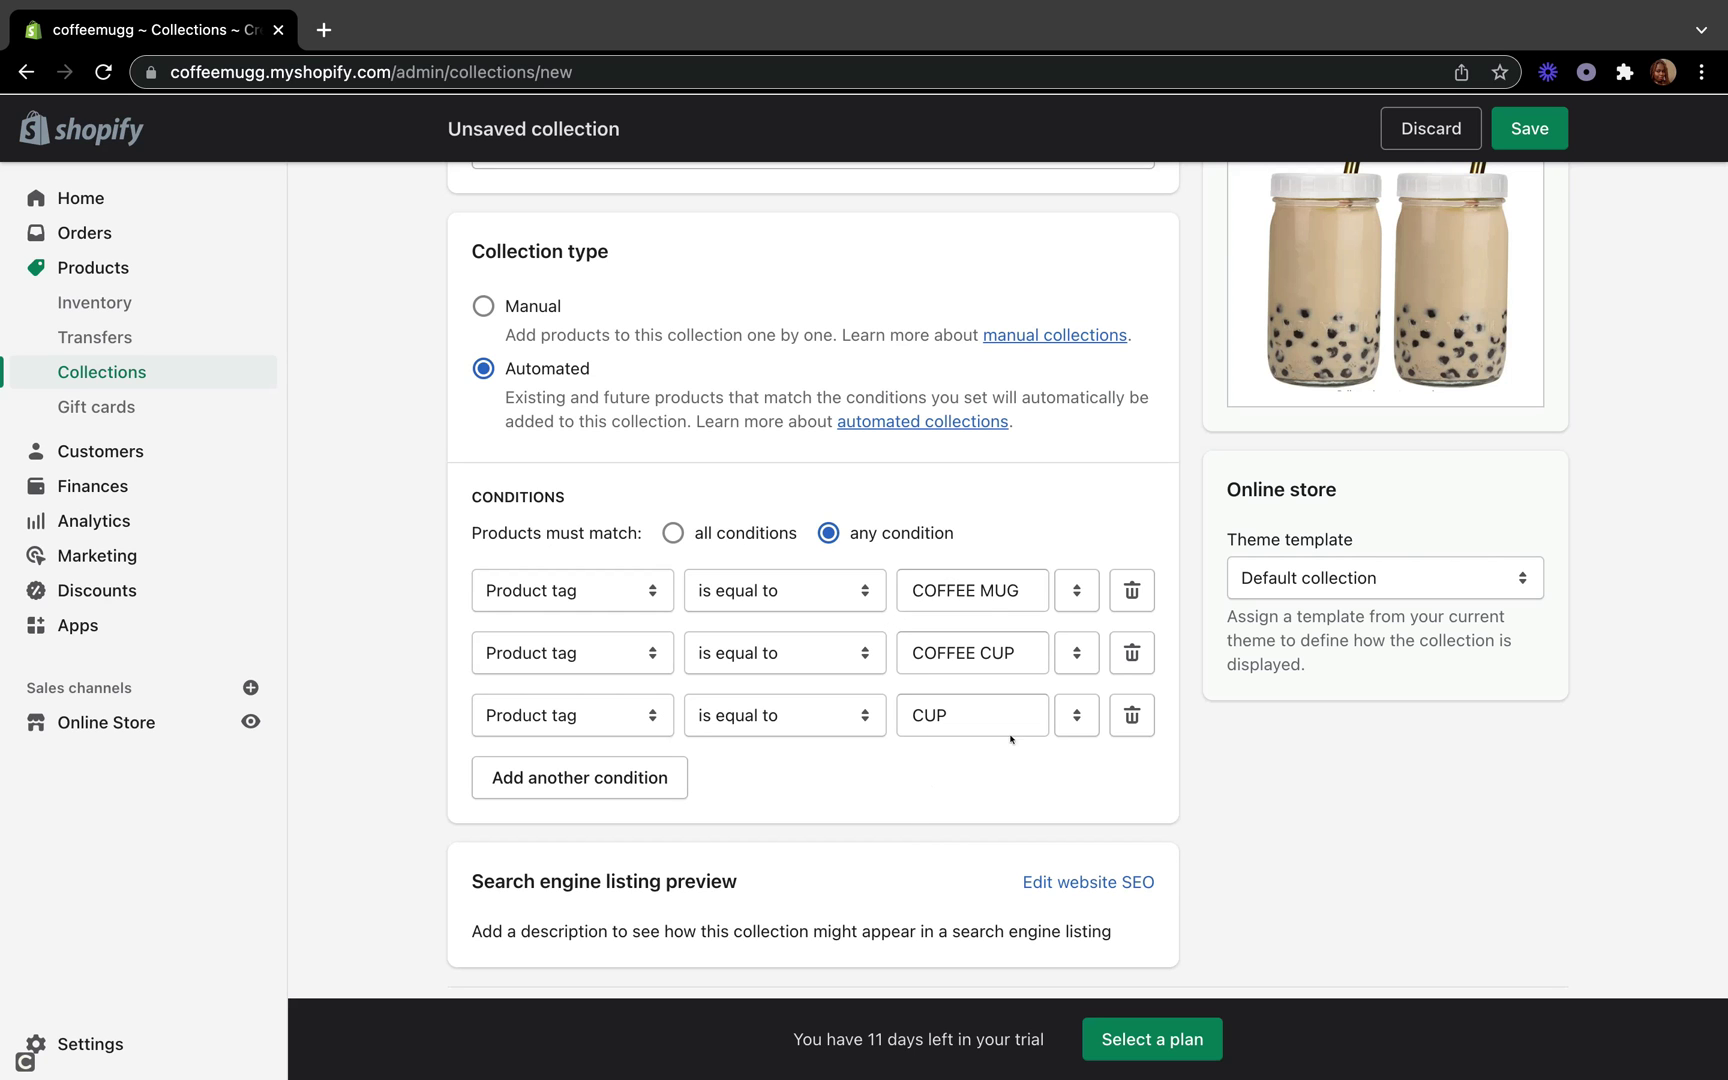
- Review the COFFEE MUGS form with its image and three tag conditions, then save it
scroll(980, 767, "down", 1)
scroll(980, 767, "up", 5)
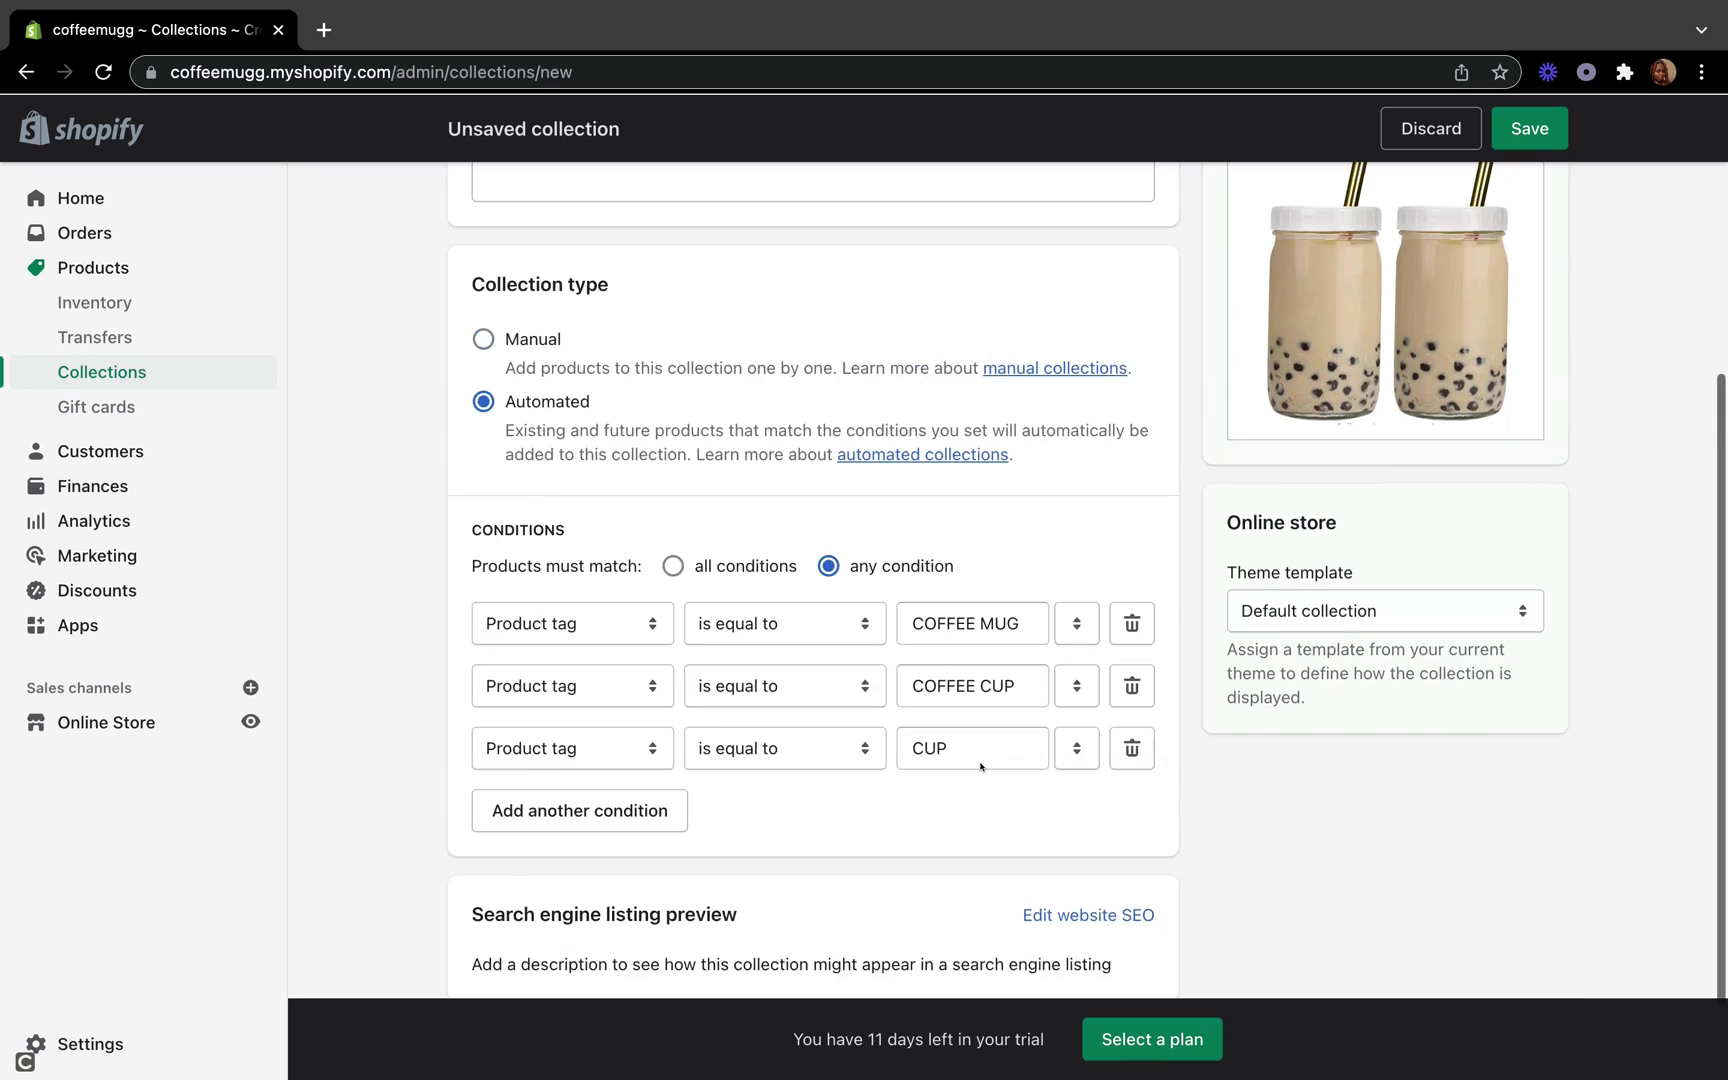
scroll(1207, 675, "down", 5)
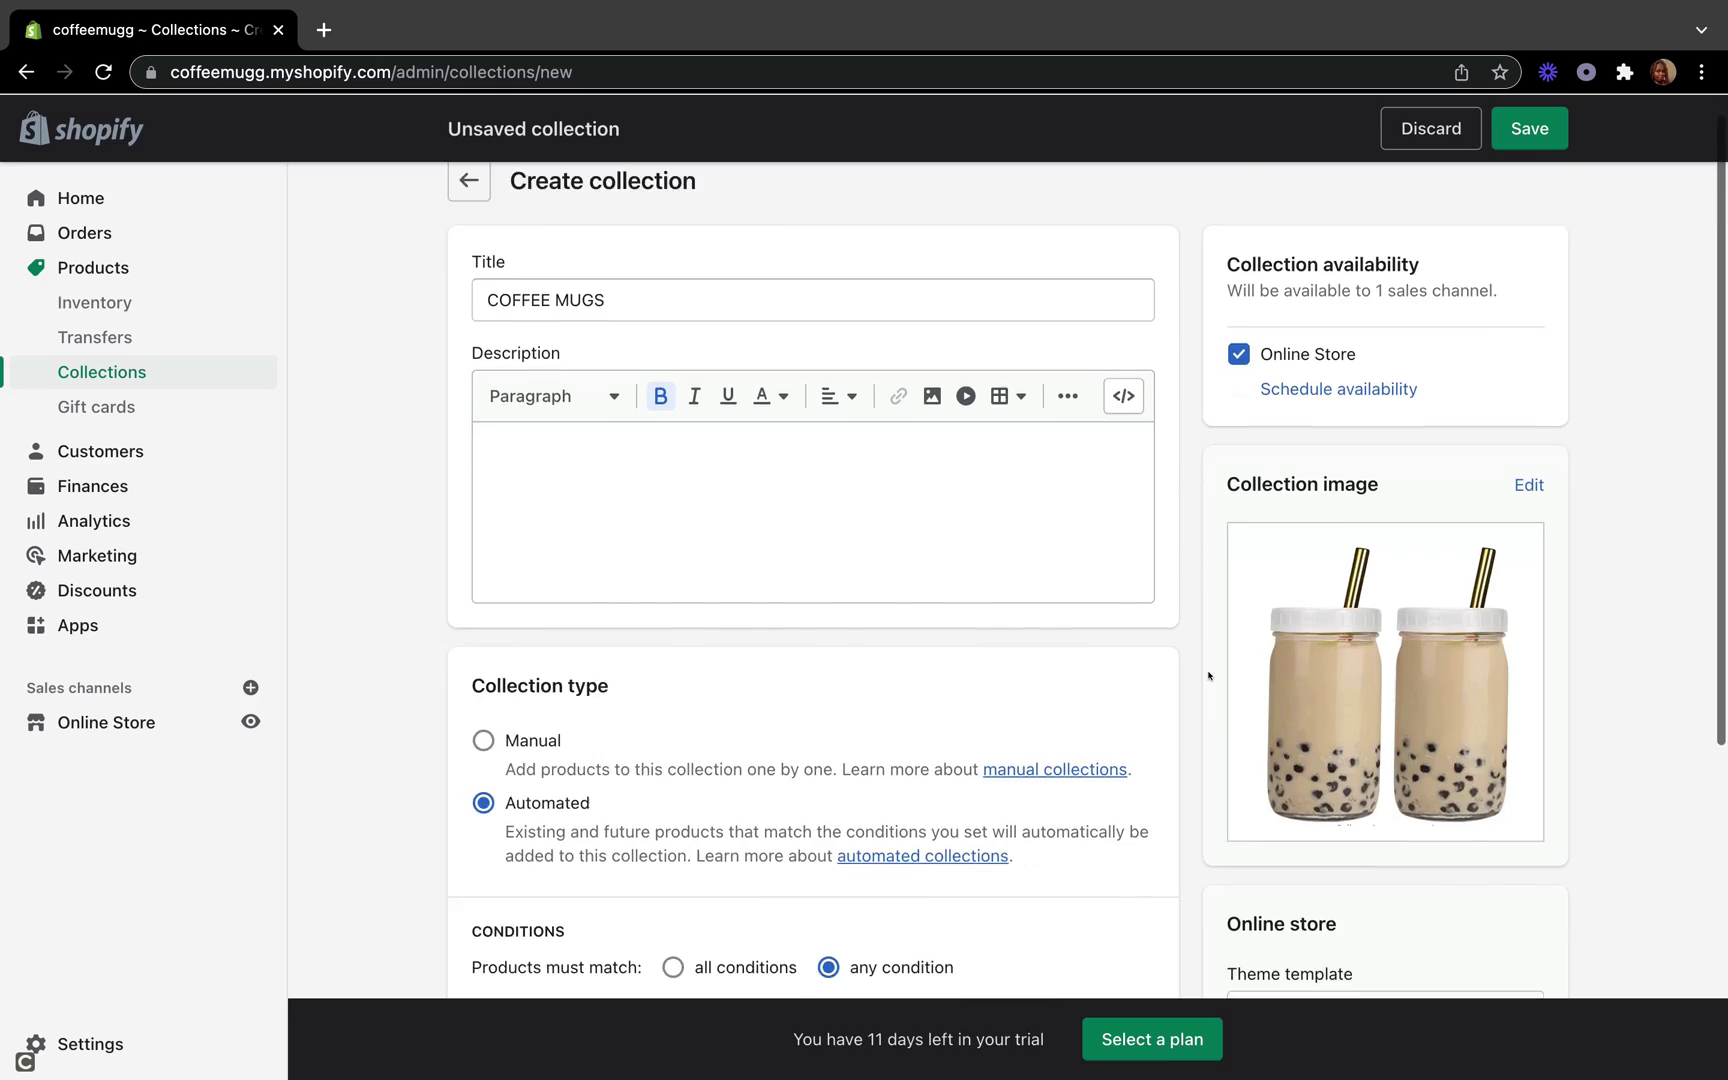
scroll(1208, 676, "up", 4)
scroll(1208, 676, "up", 2)
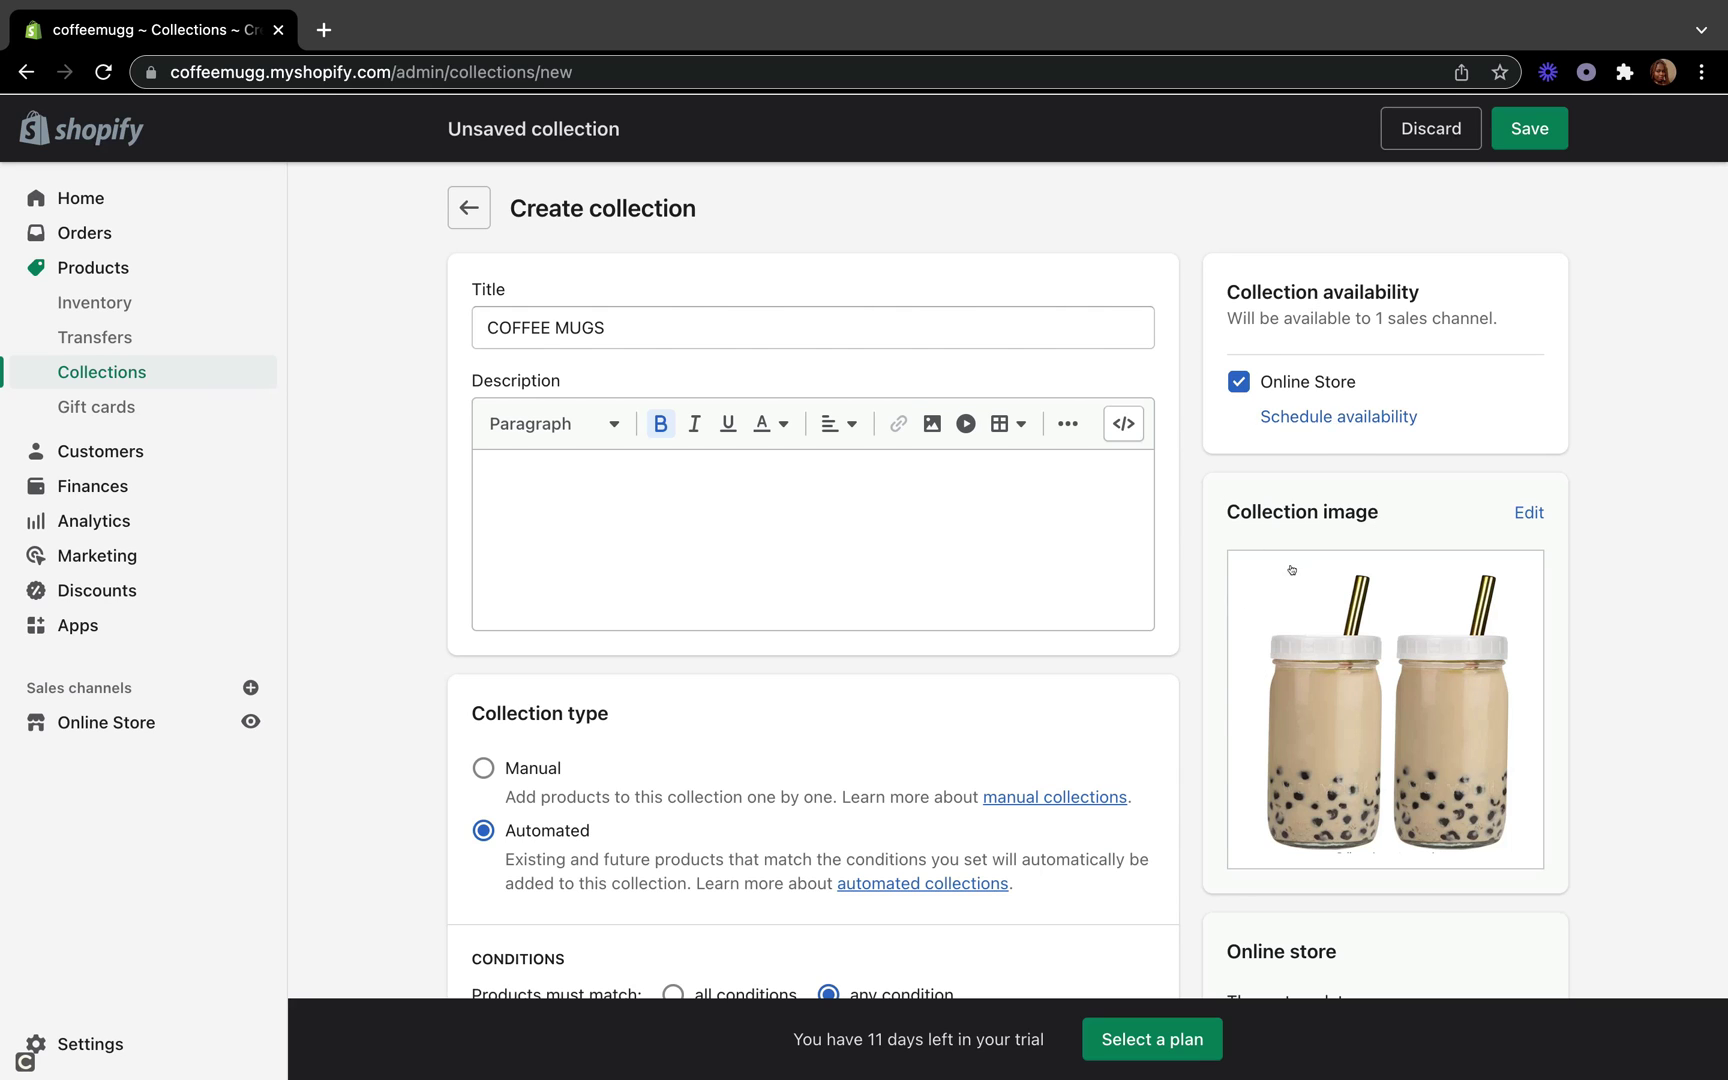
scroll(1341, 479, "down", 5)
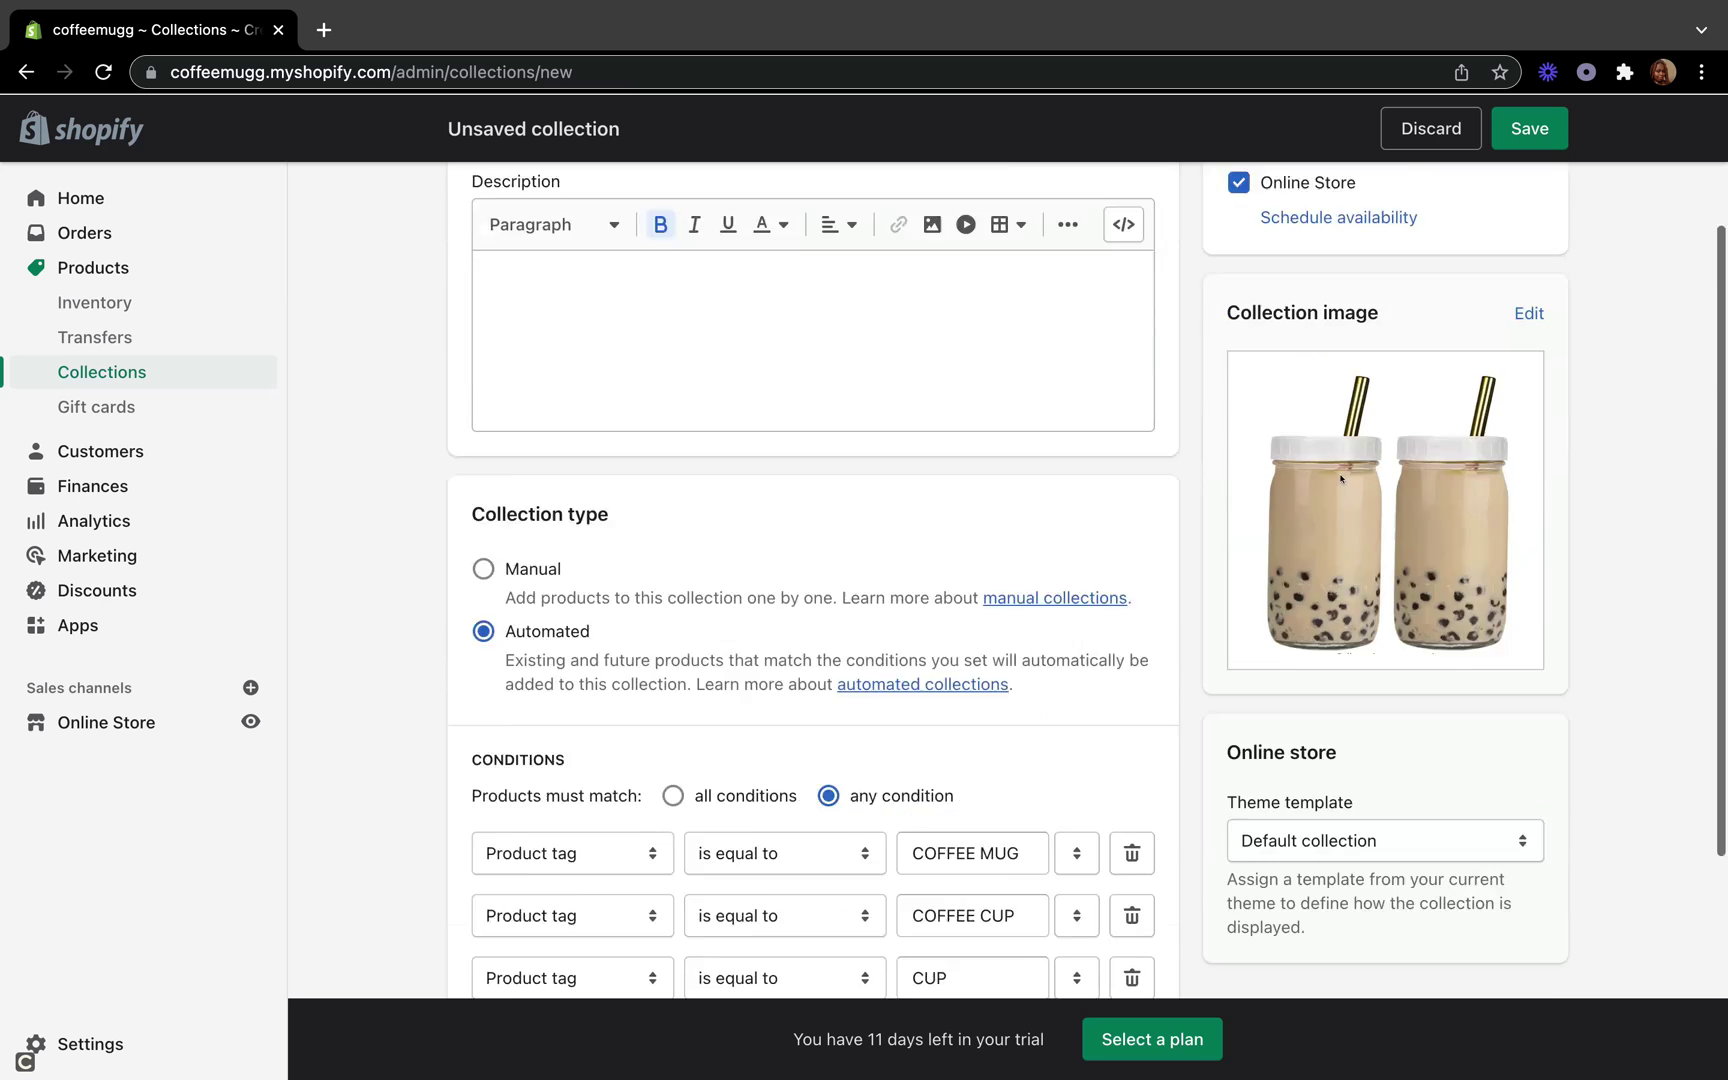
scroll(1341, 479, "up", 5)
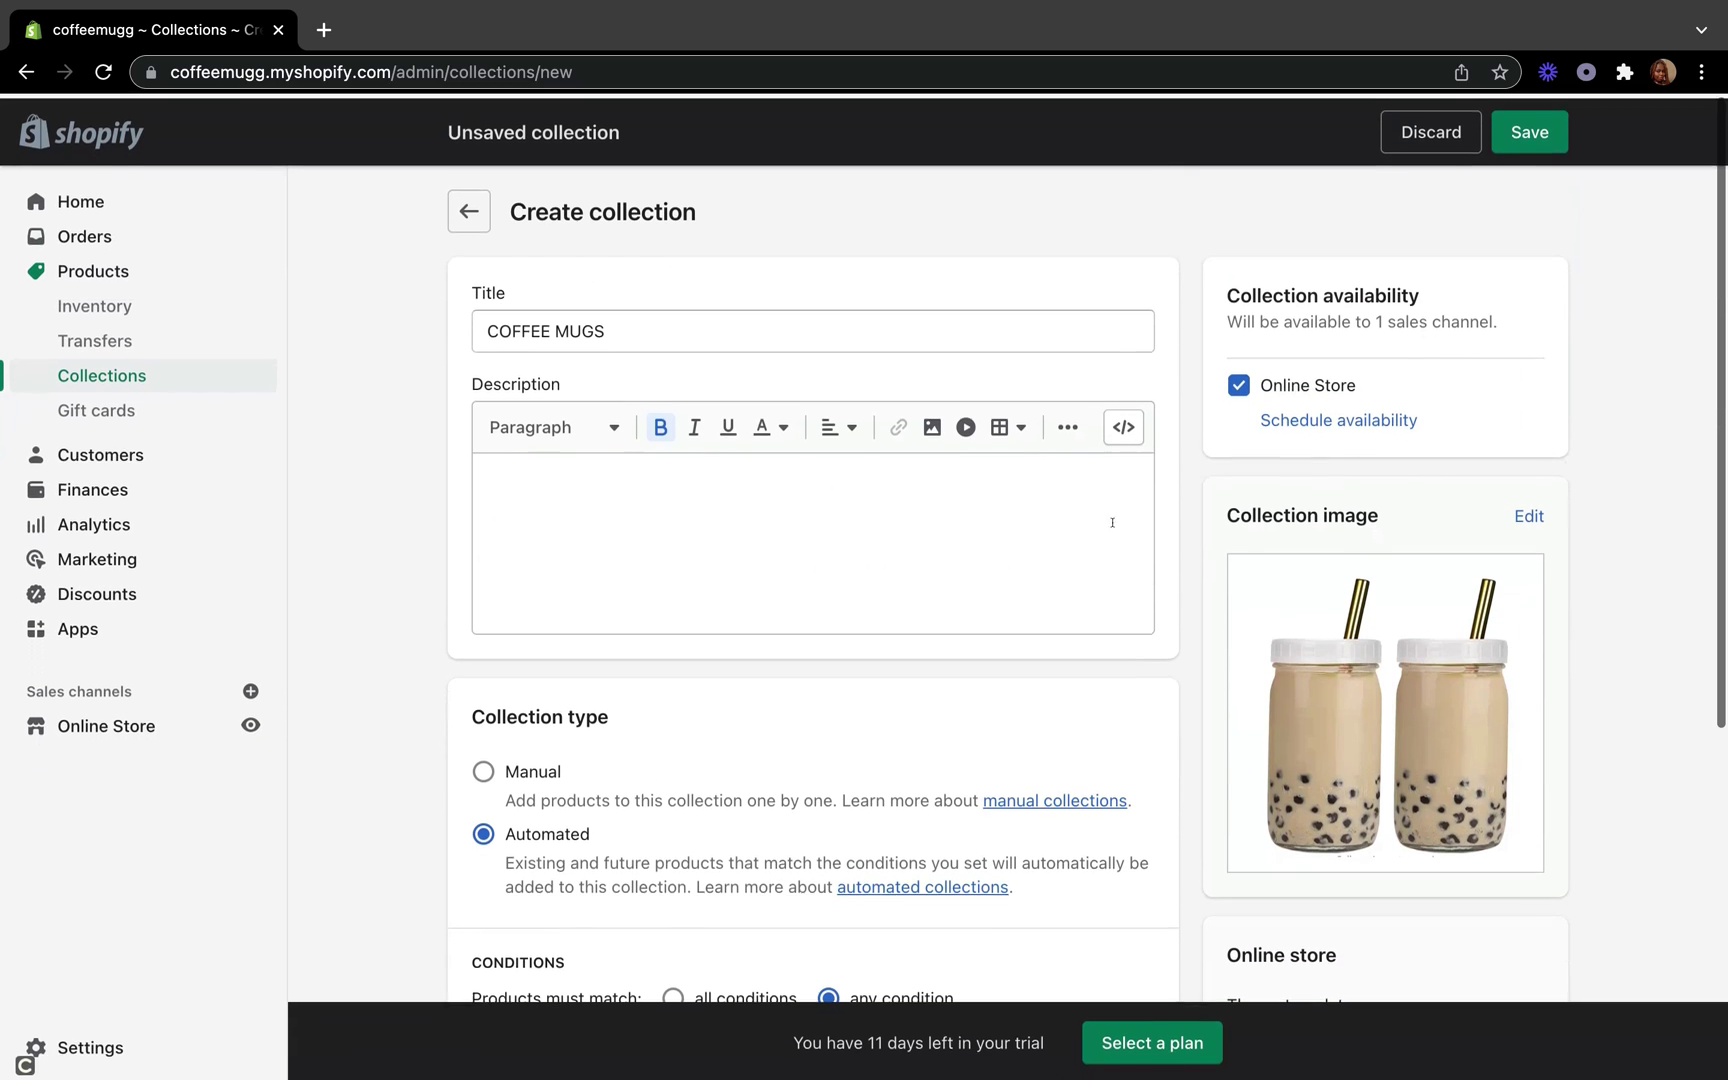
left_click(1527, 127)
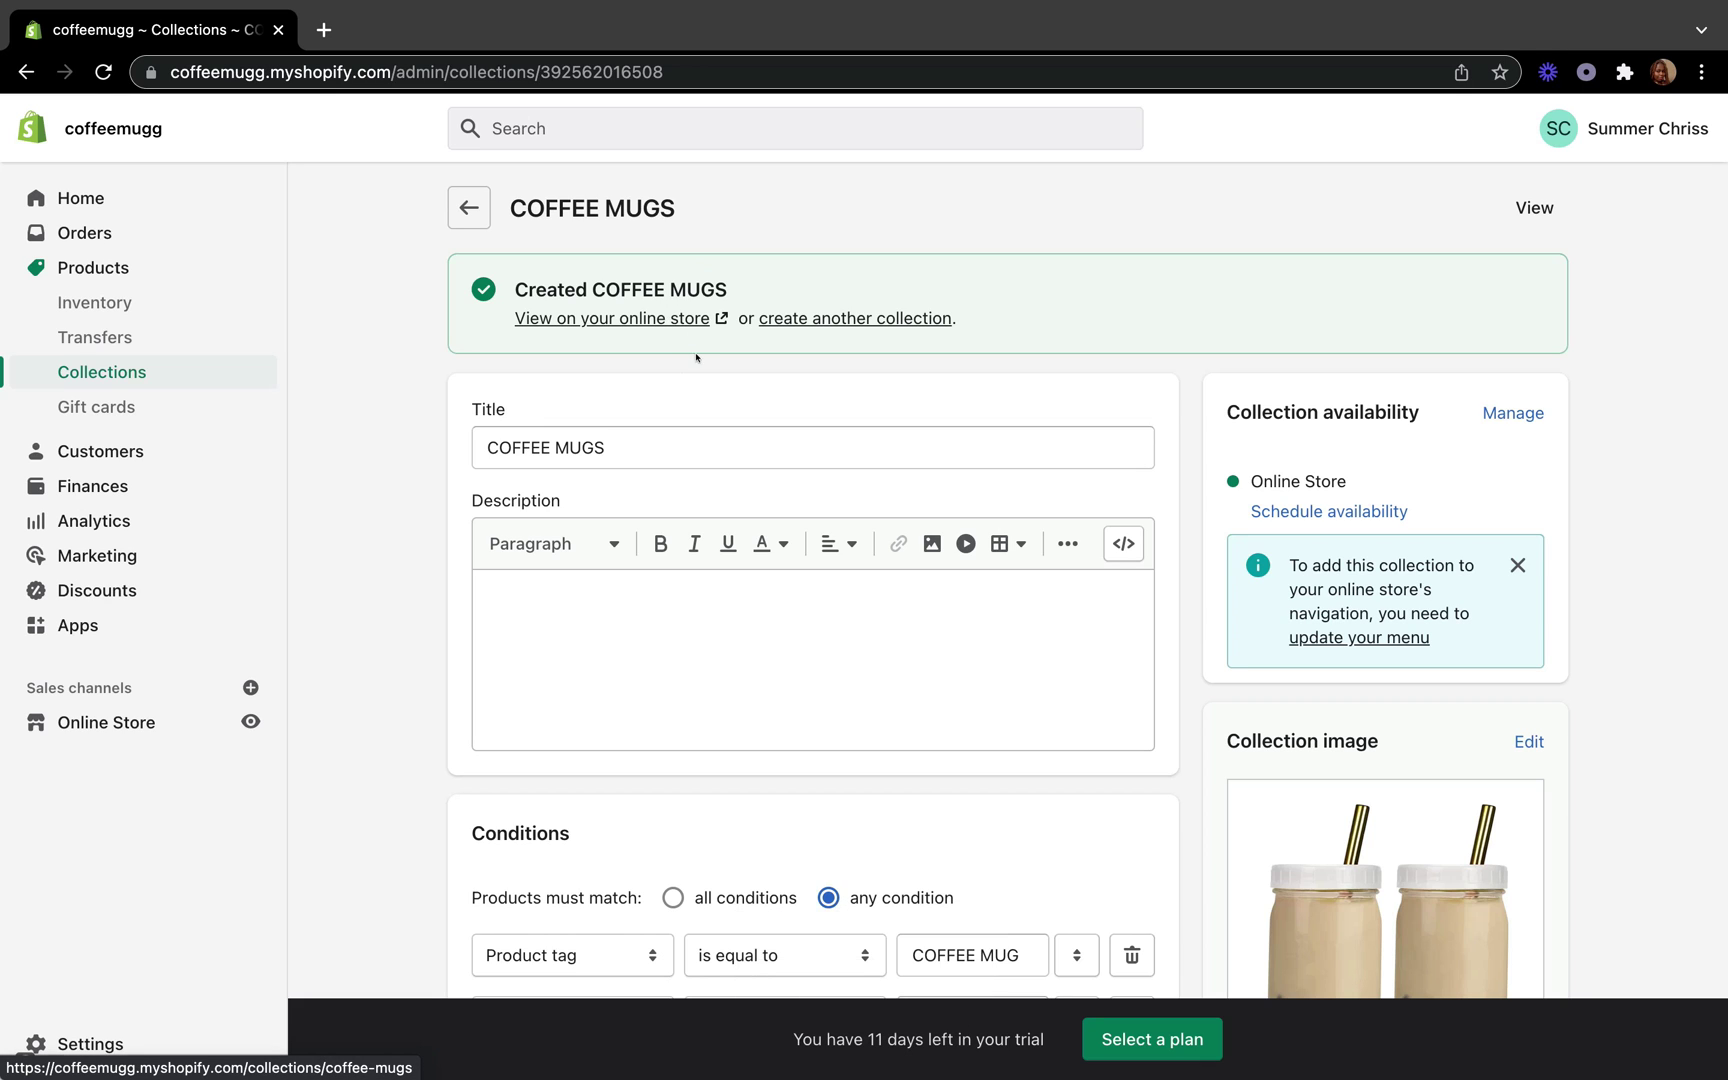
- Return to the Collections list, now showing COFFEE MUGS beside Home page
left_click(469, 208)
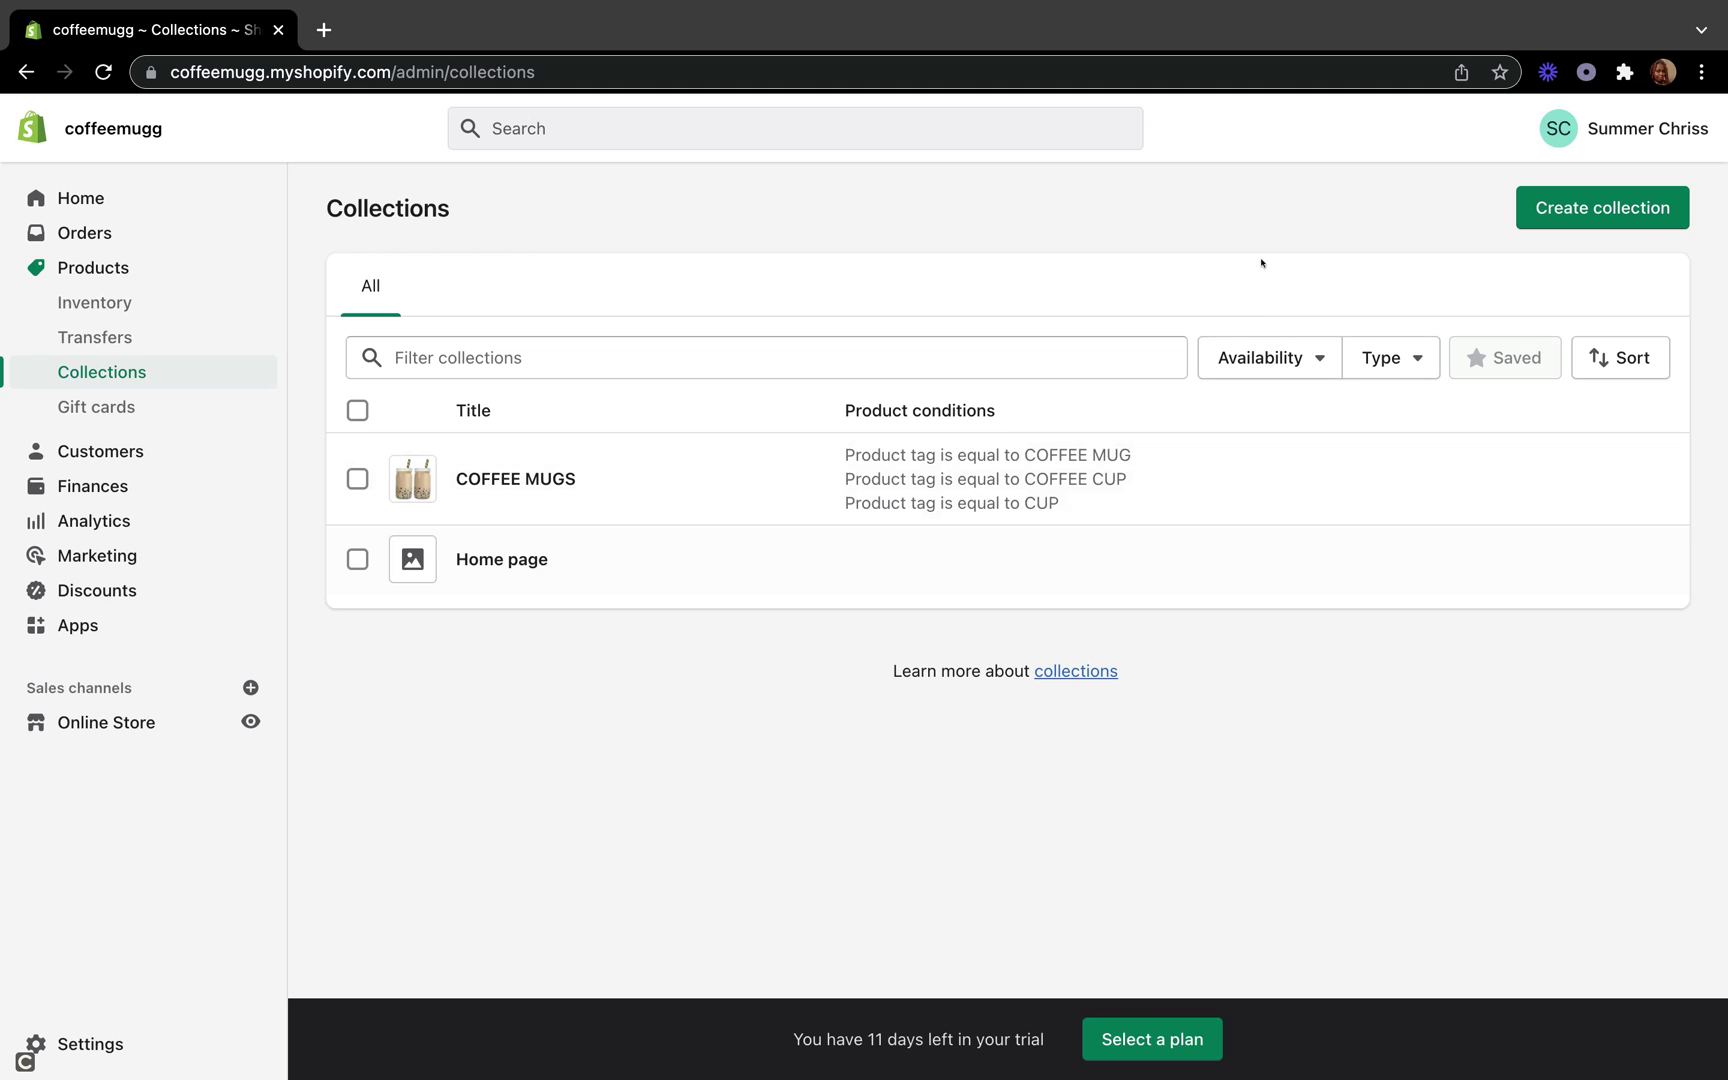
- Create a new collection titled 'COFFEE HOLDER' and upload a coffee-pod carousel holder image
left_click(1562, 216)
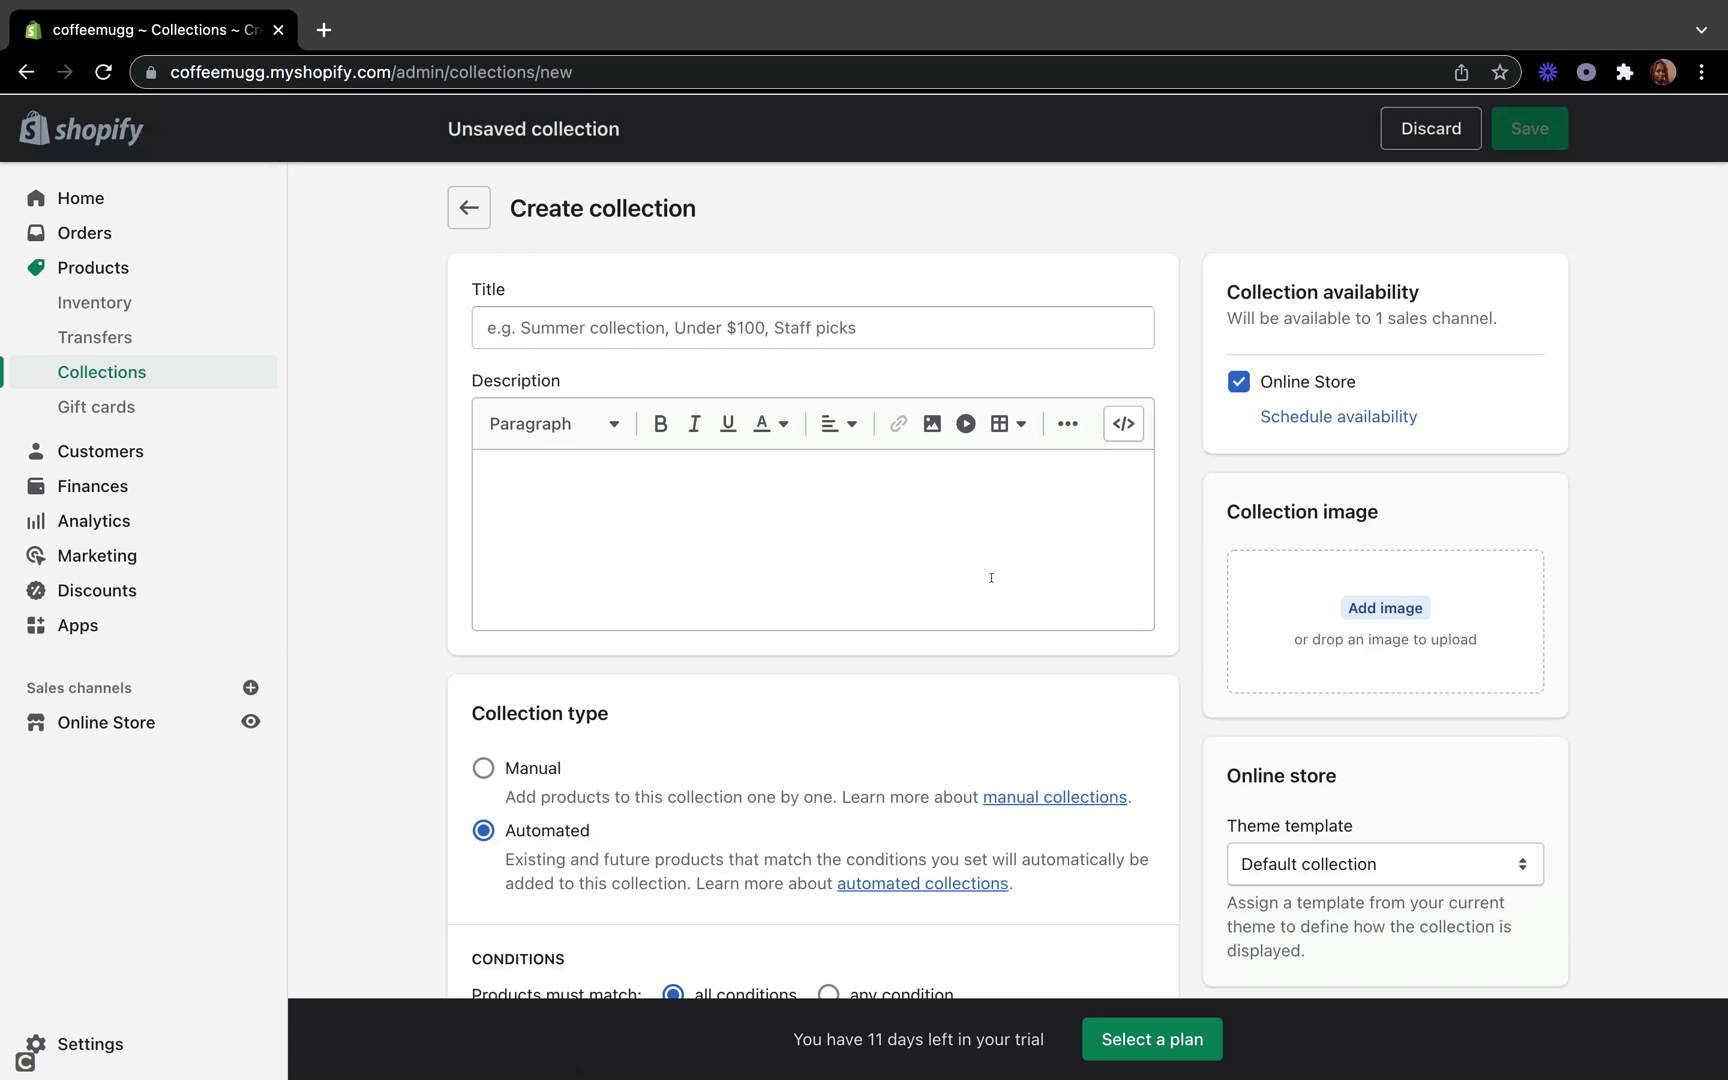
scroll(503, 611, "down", 3)
scroll(730, 651, "up", 3)
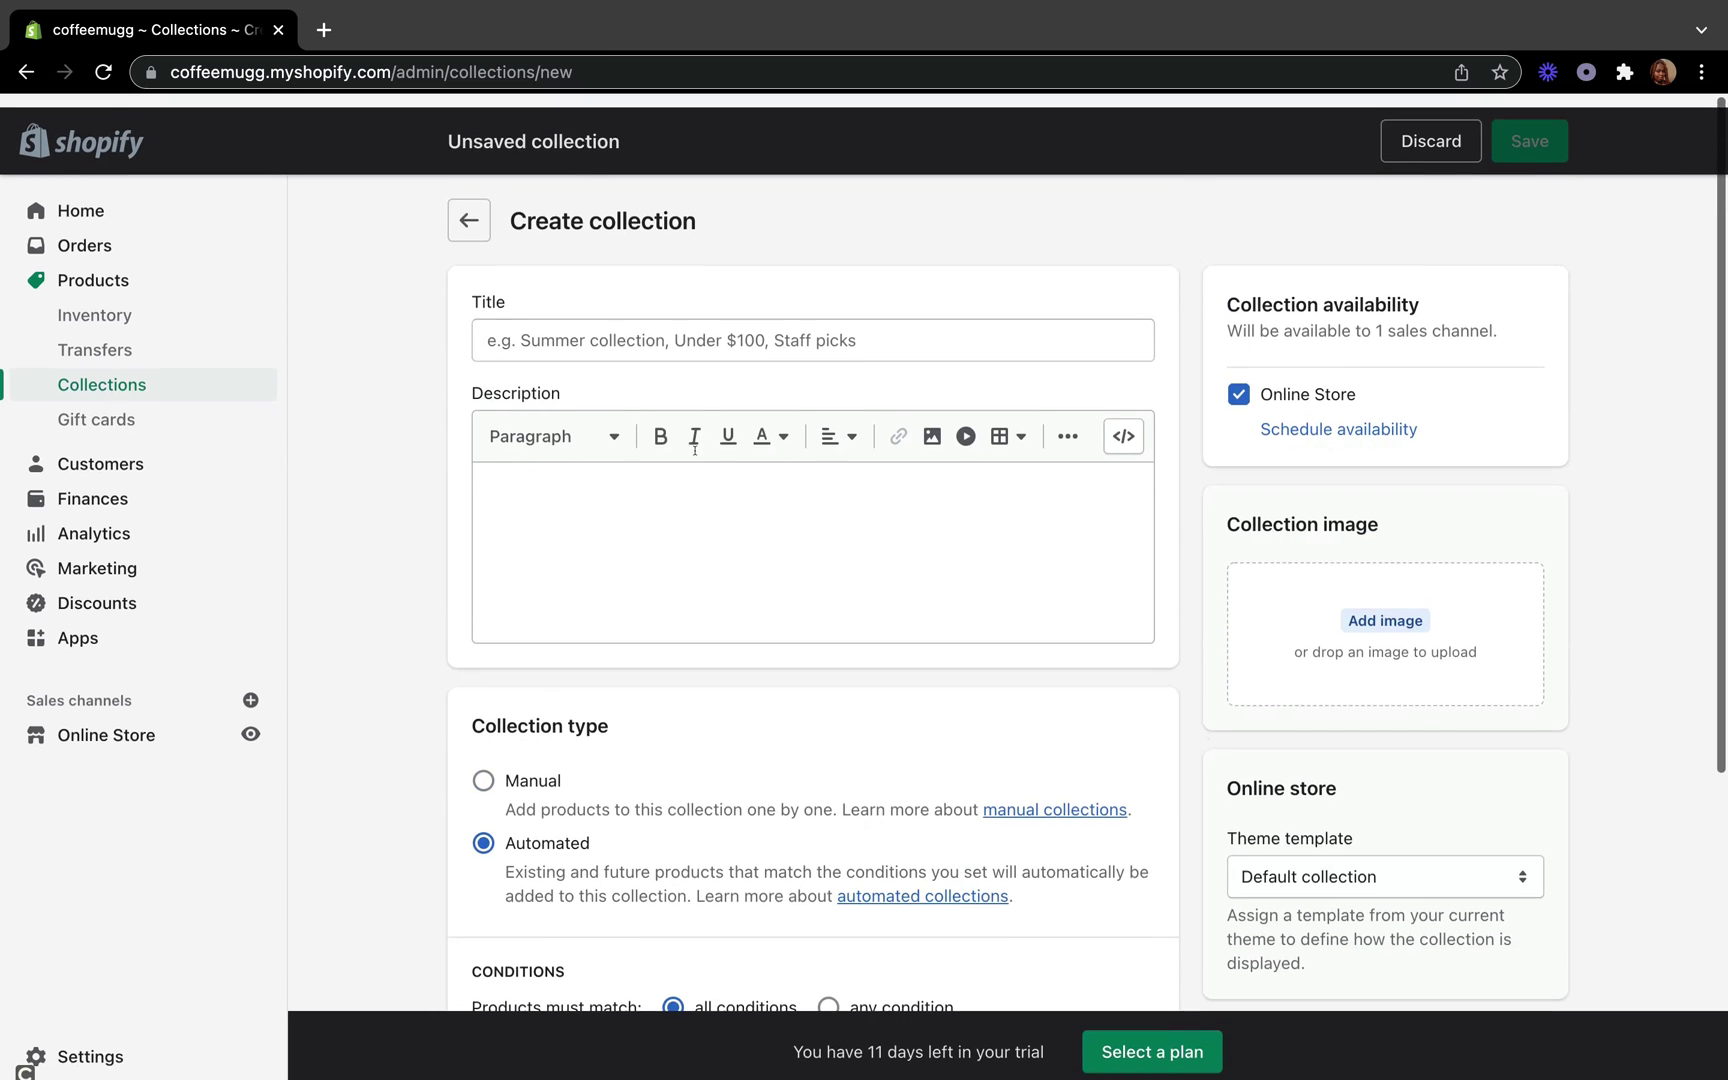
left_click(661, 323)
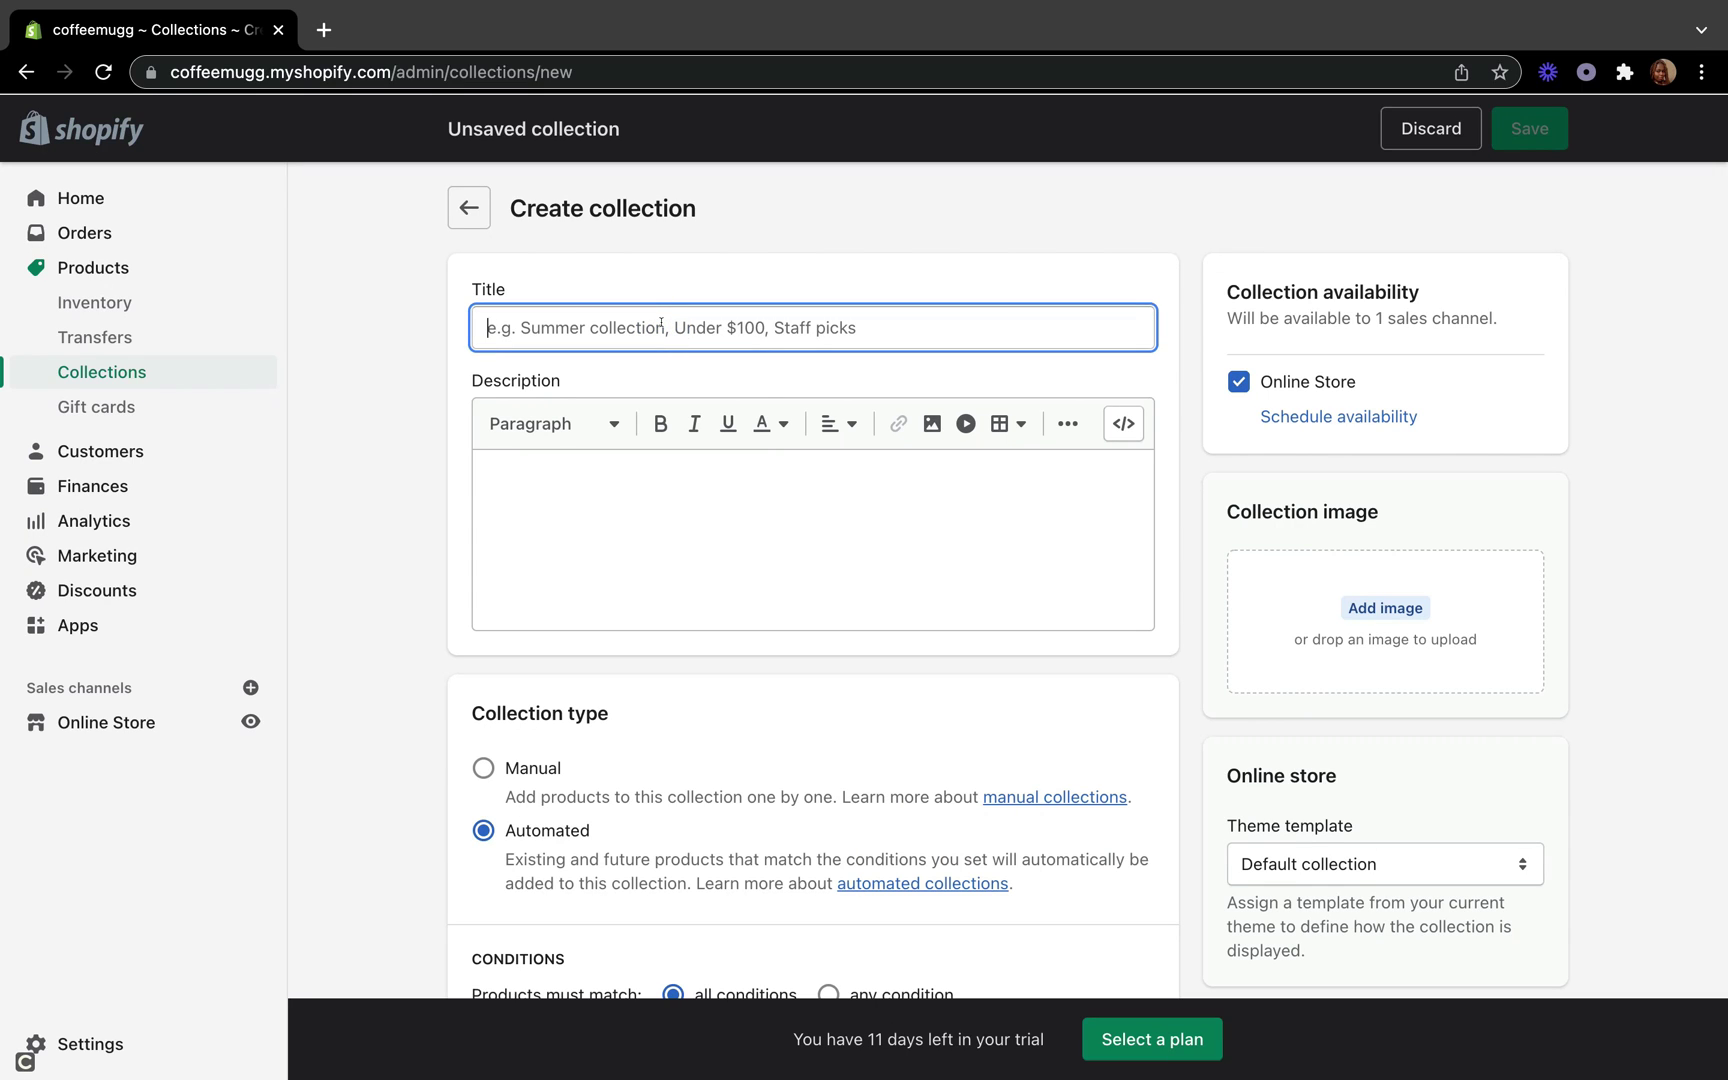
type("c")
key("BackSpace")
type("c")
key("BackSpace")
type("C")
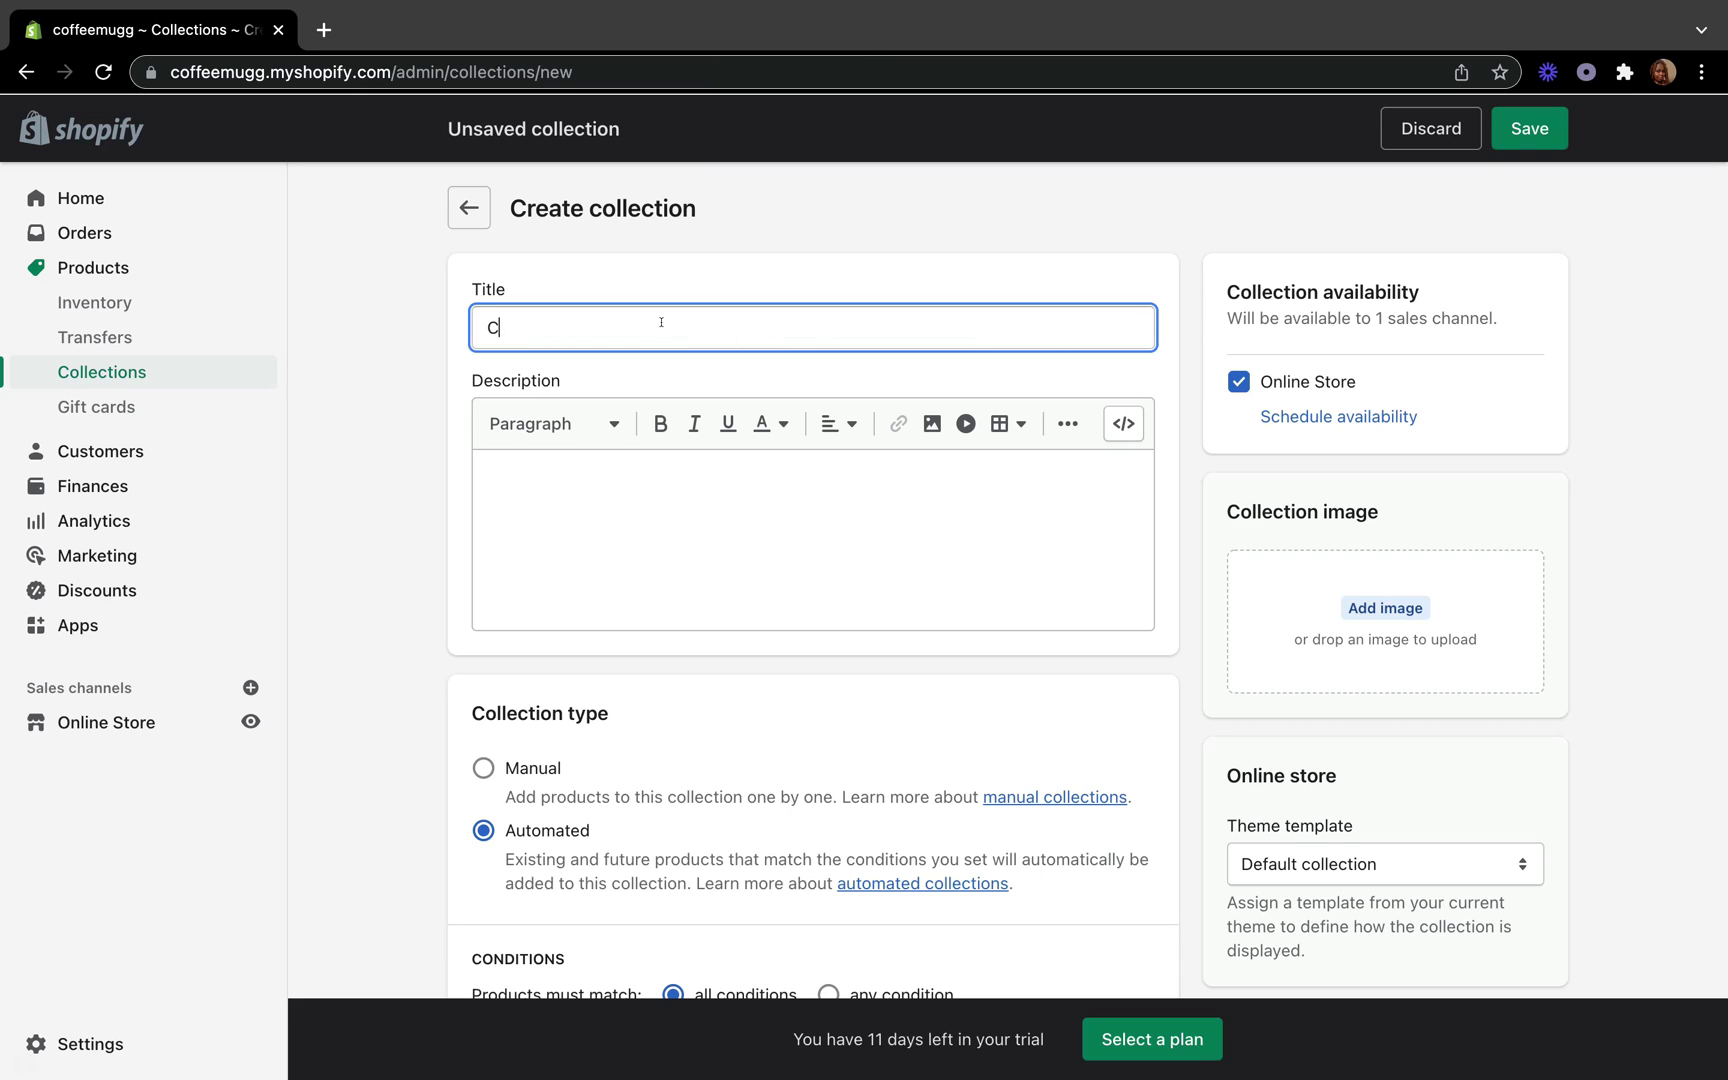
type("OFF")
type("EE HOLDER")
left_click(683, 473)
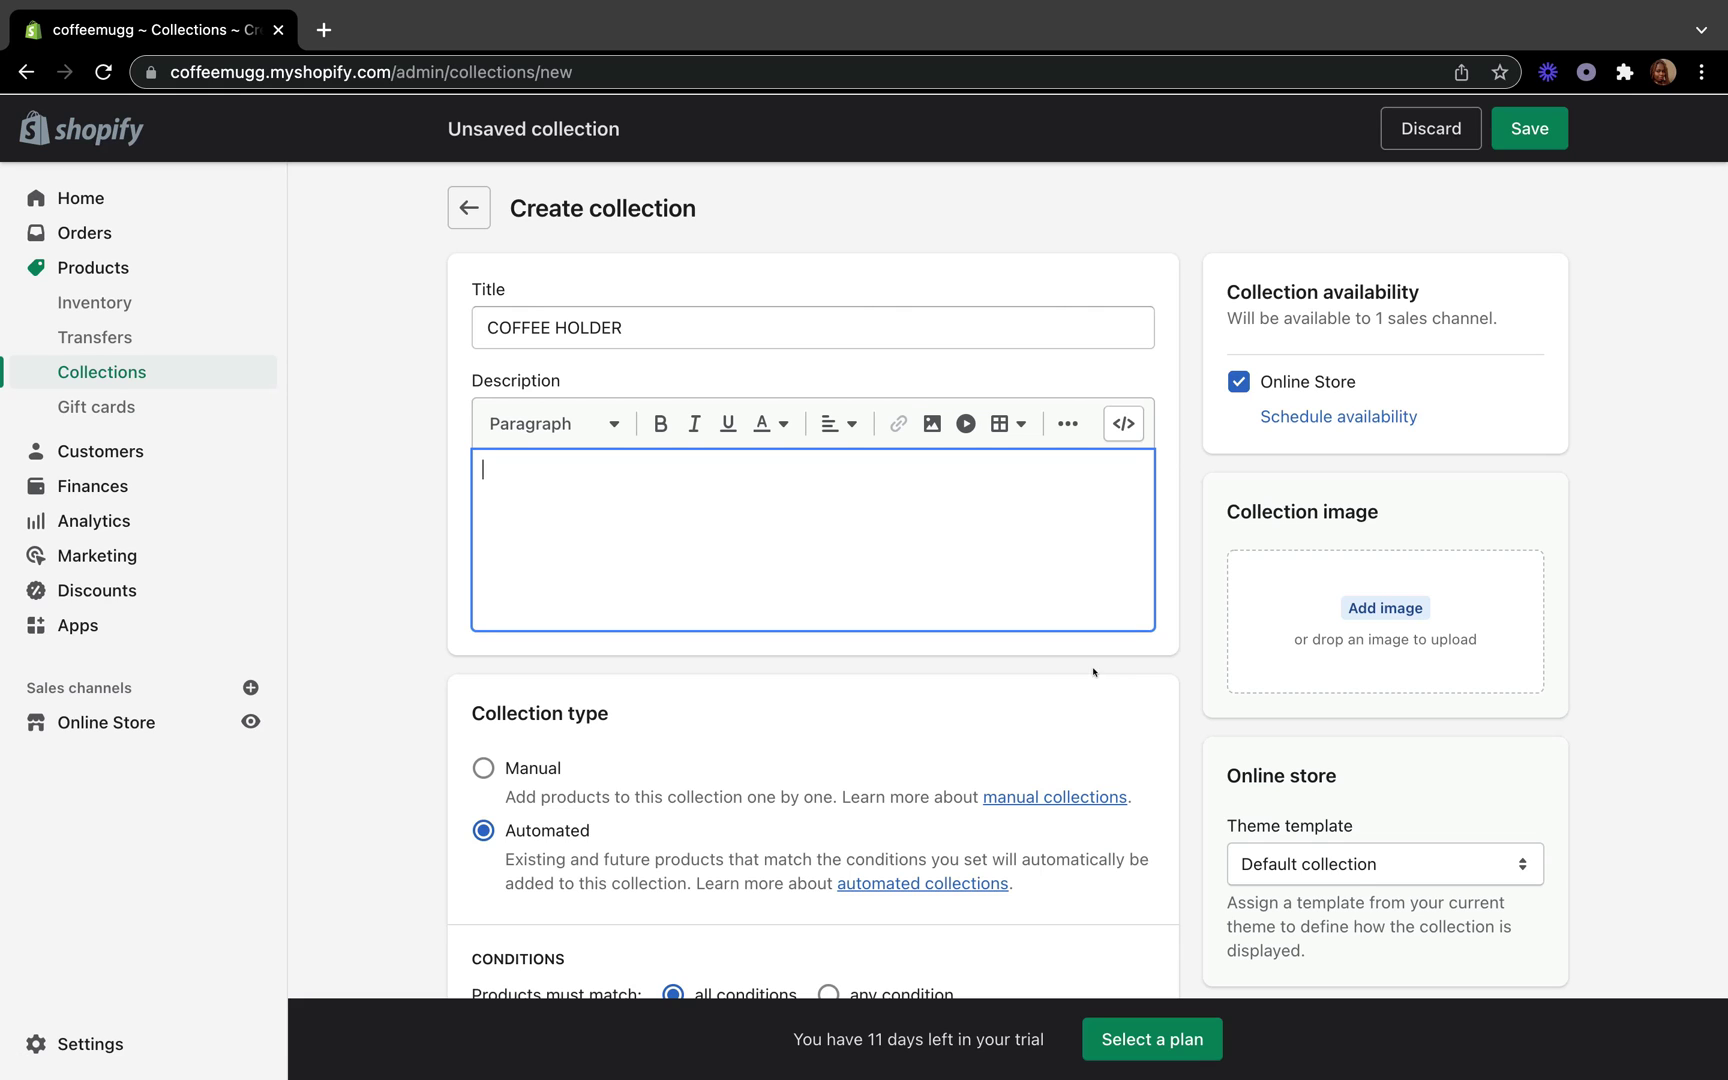
left_click(1377, 608)
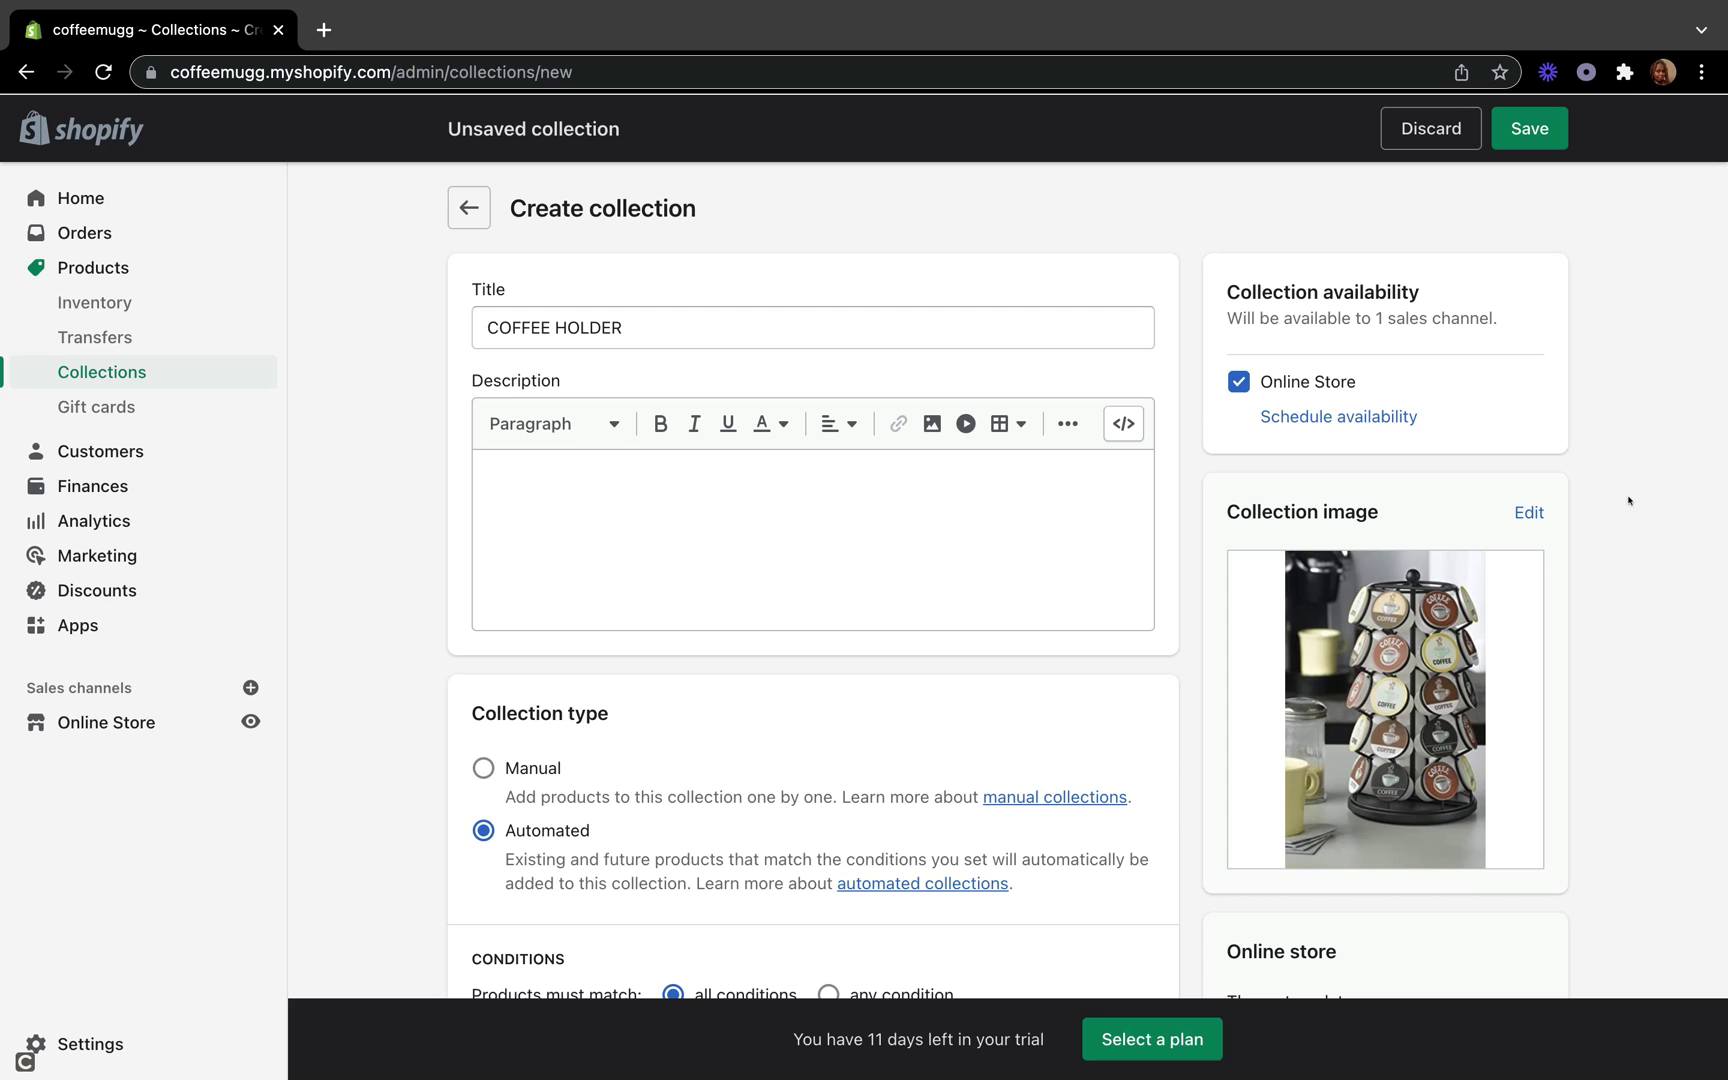
- Switch COFFEE HOLDER to the Manual collection type and save it
scroll(1421, 733, "down", 3)
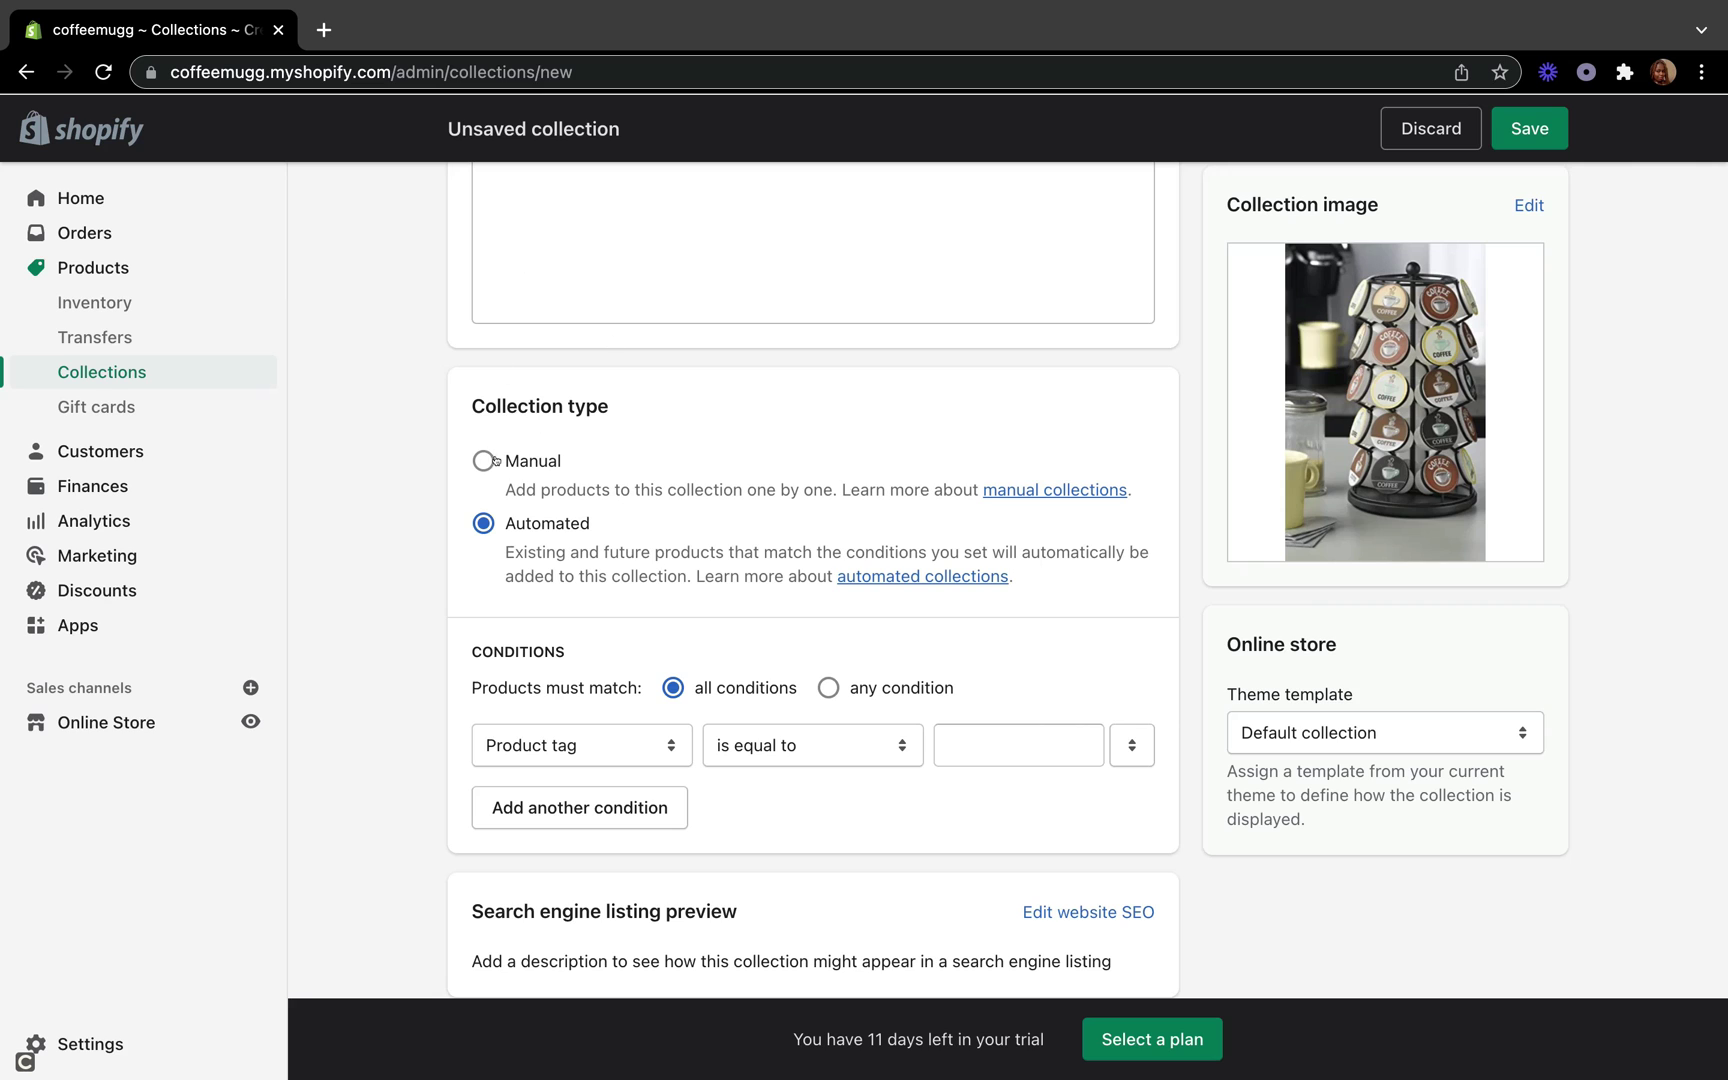
left_click(483, 461)
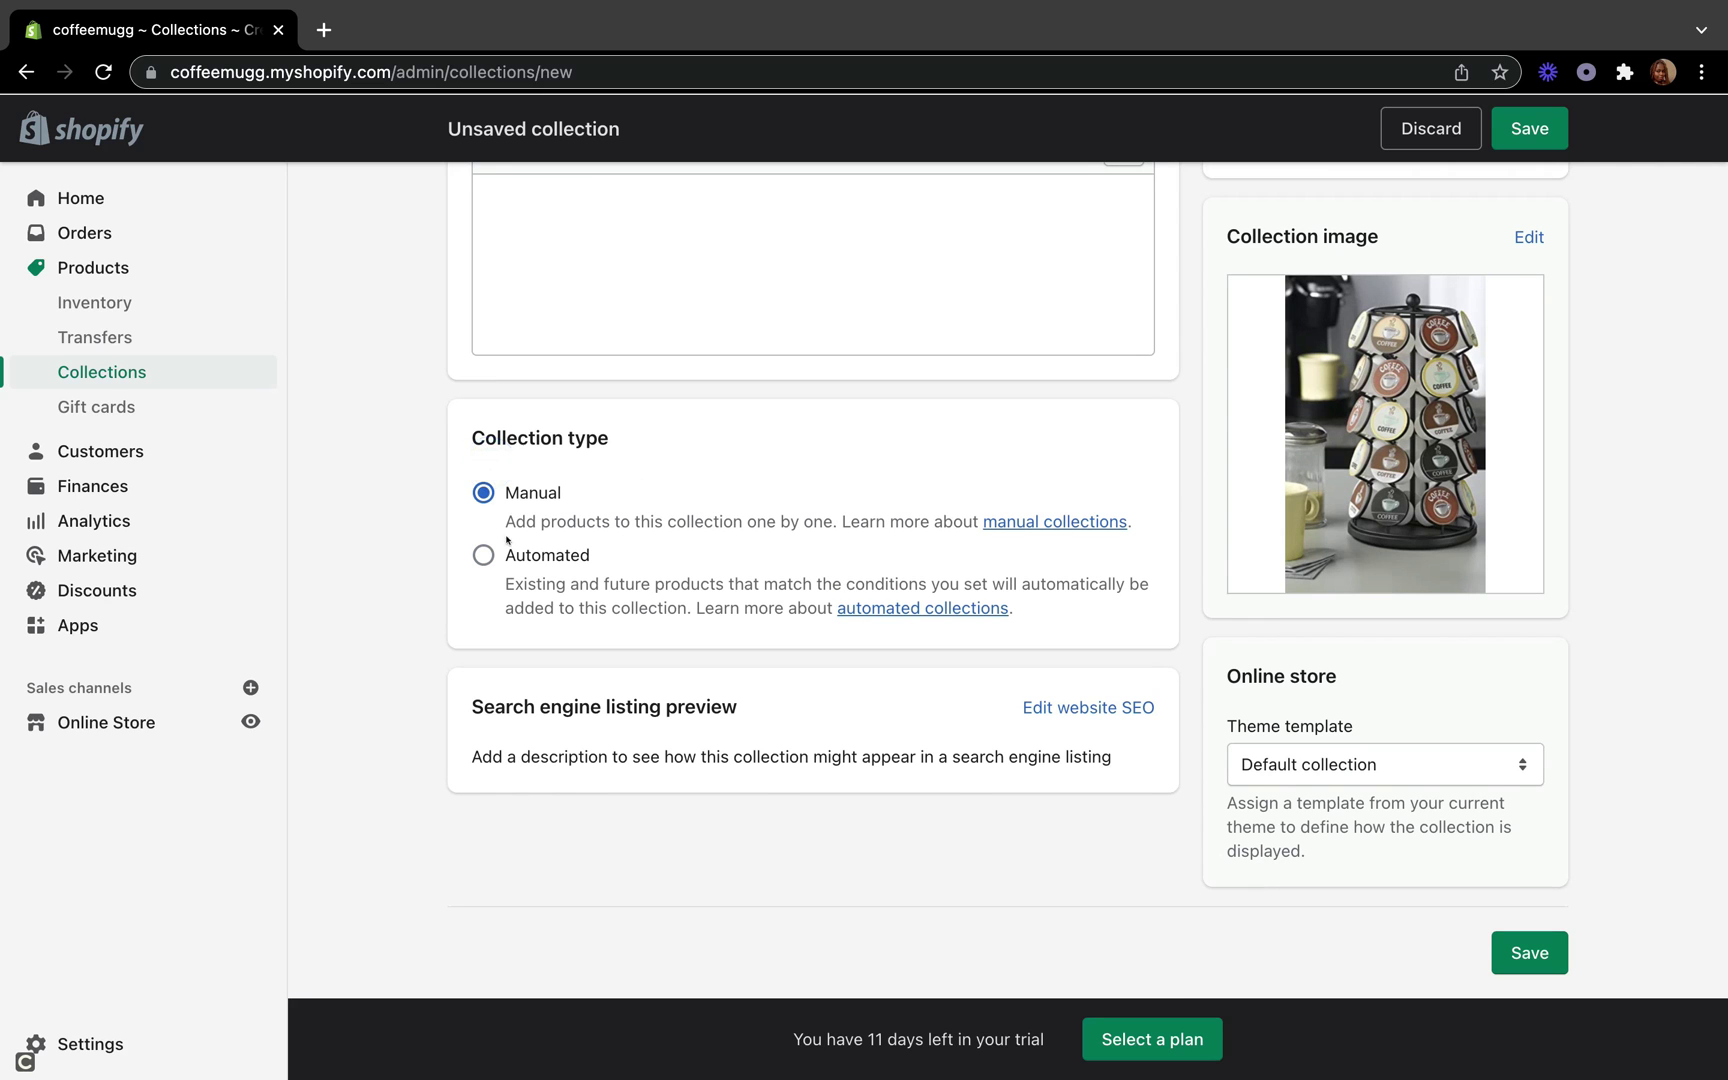
scroll(567, 556, "up", 3)
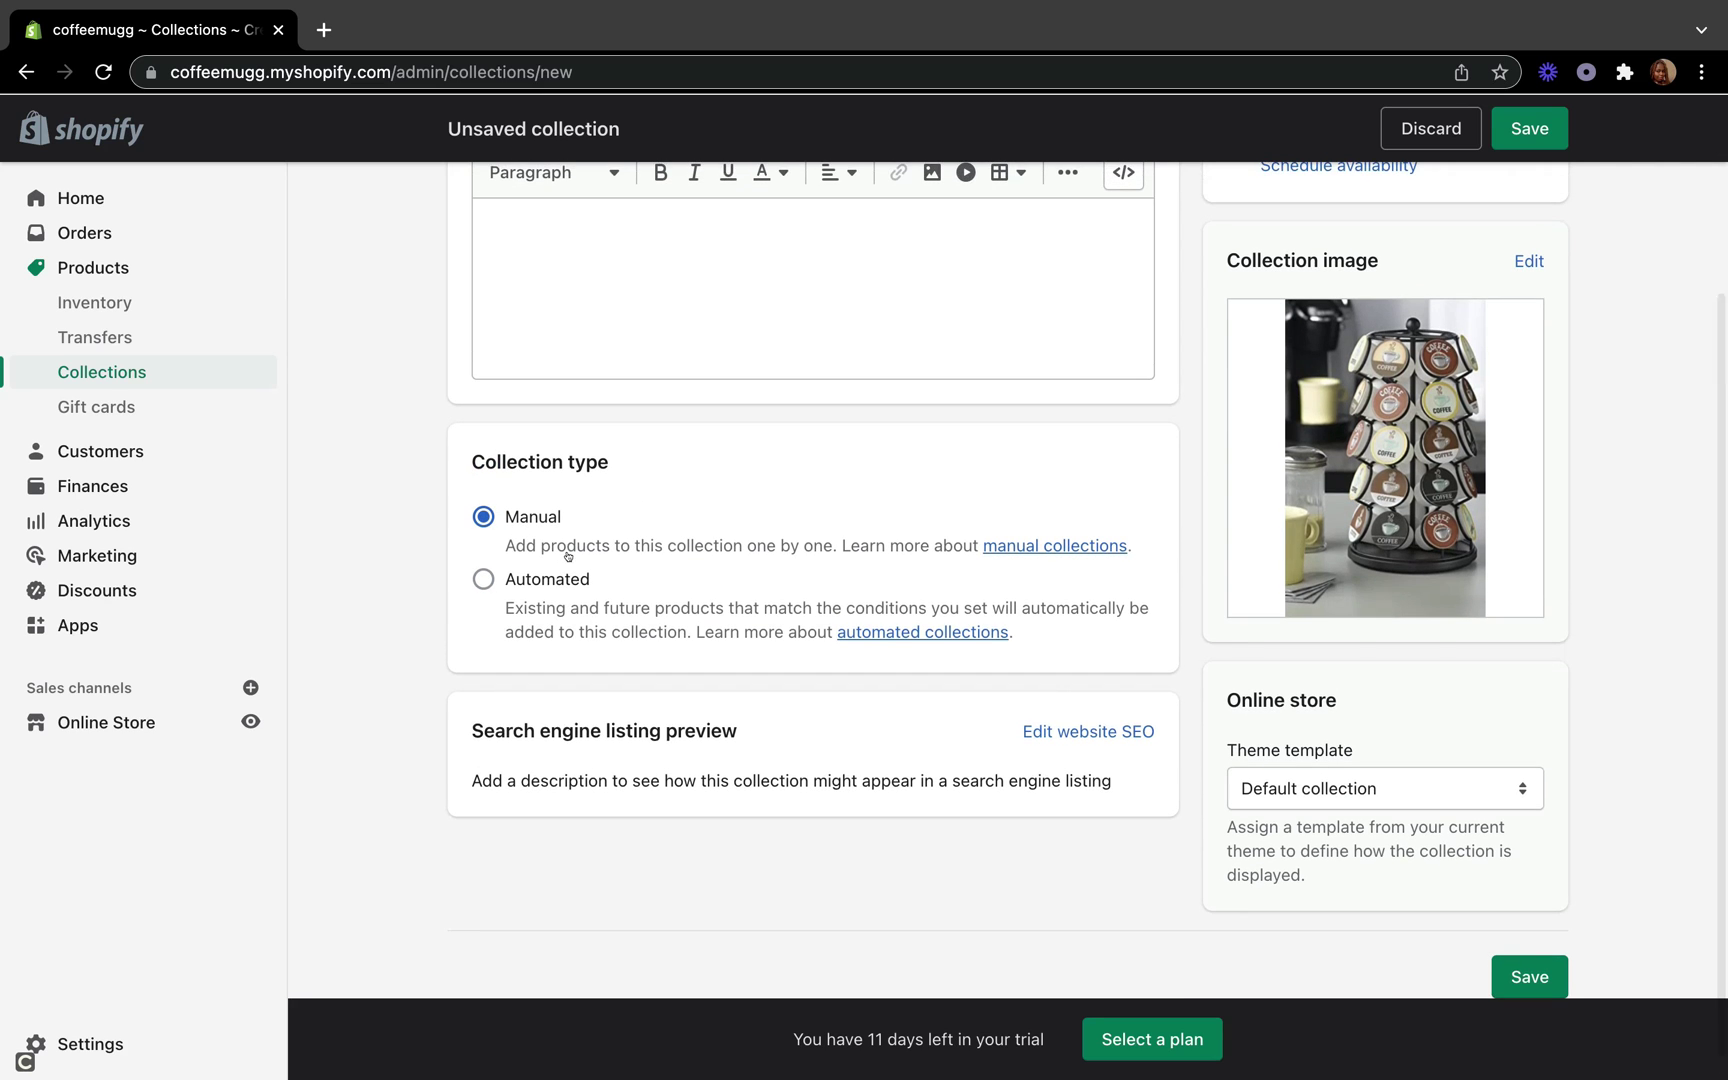
scroll(567, 556, "down", 3)
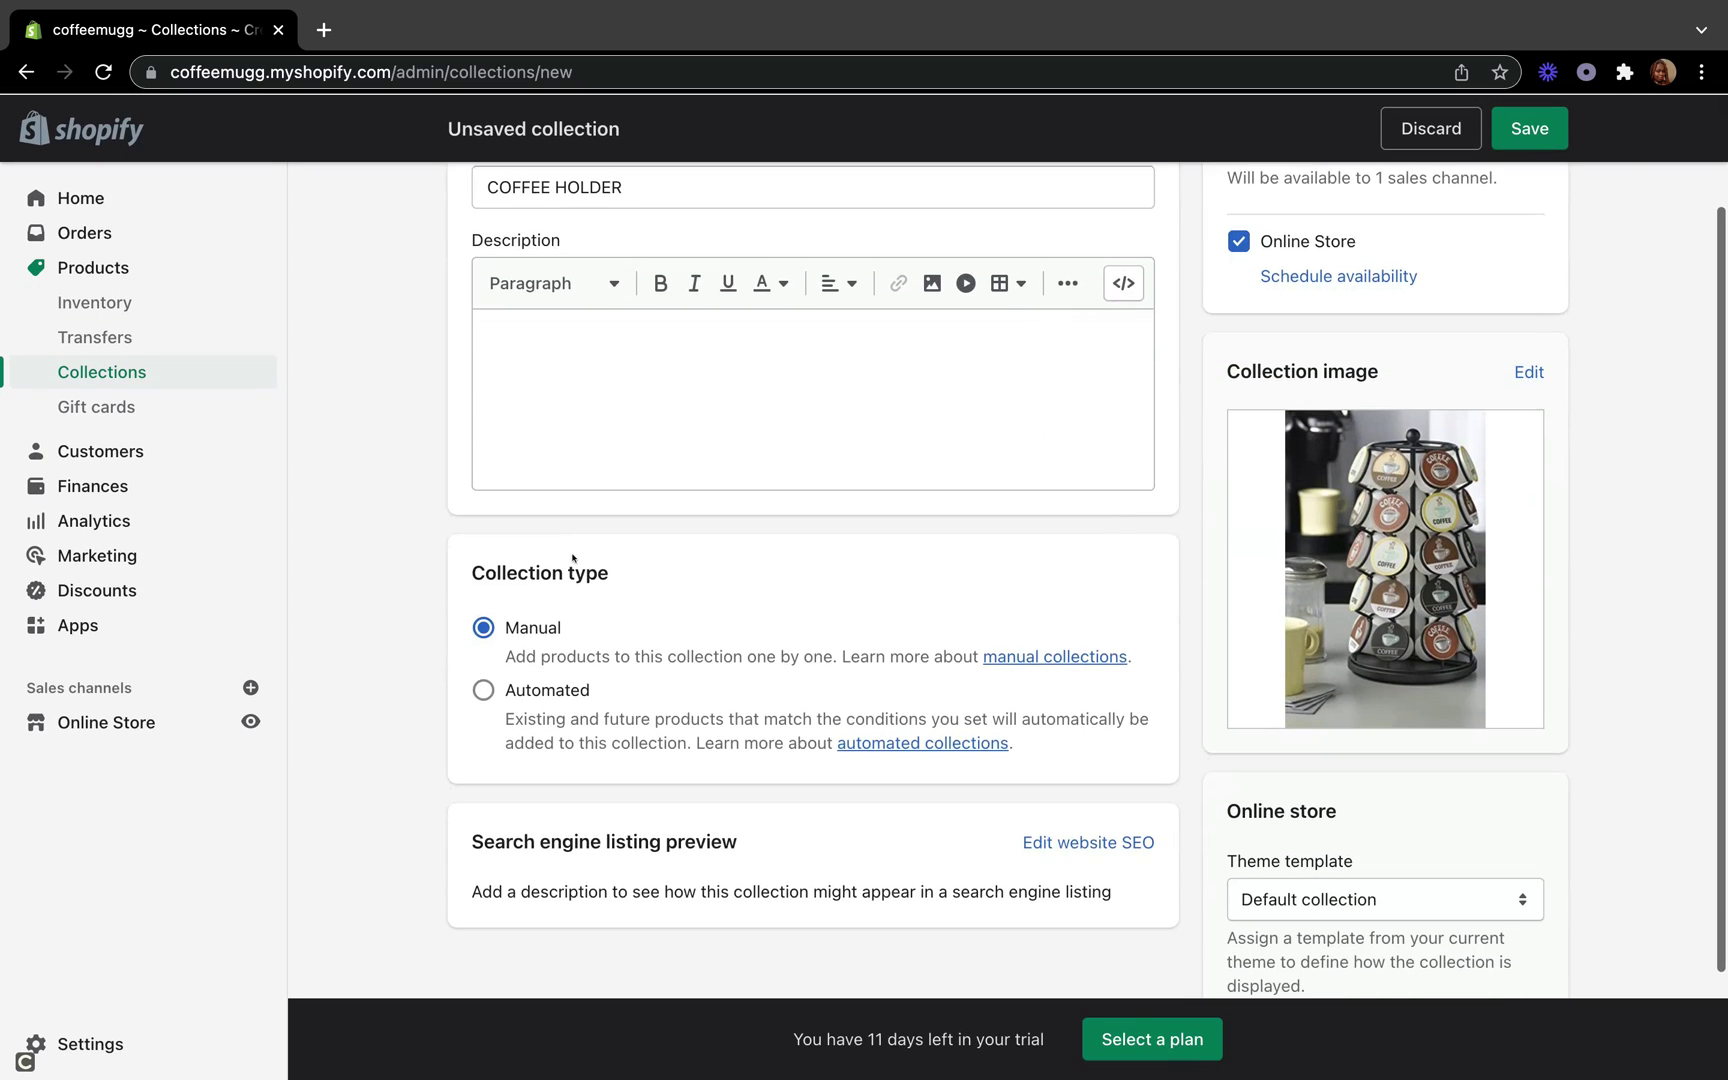
left_click(1500, 943)
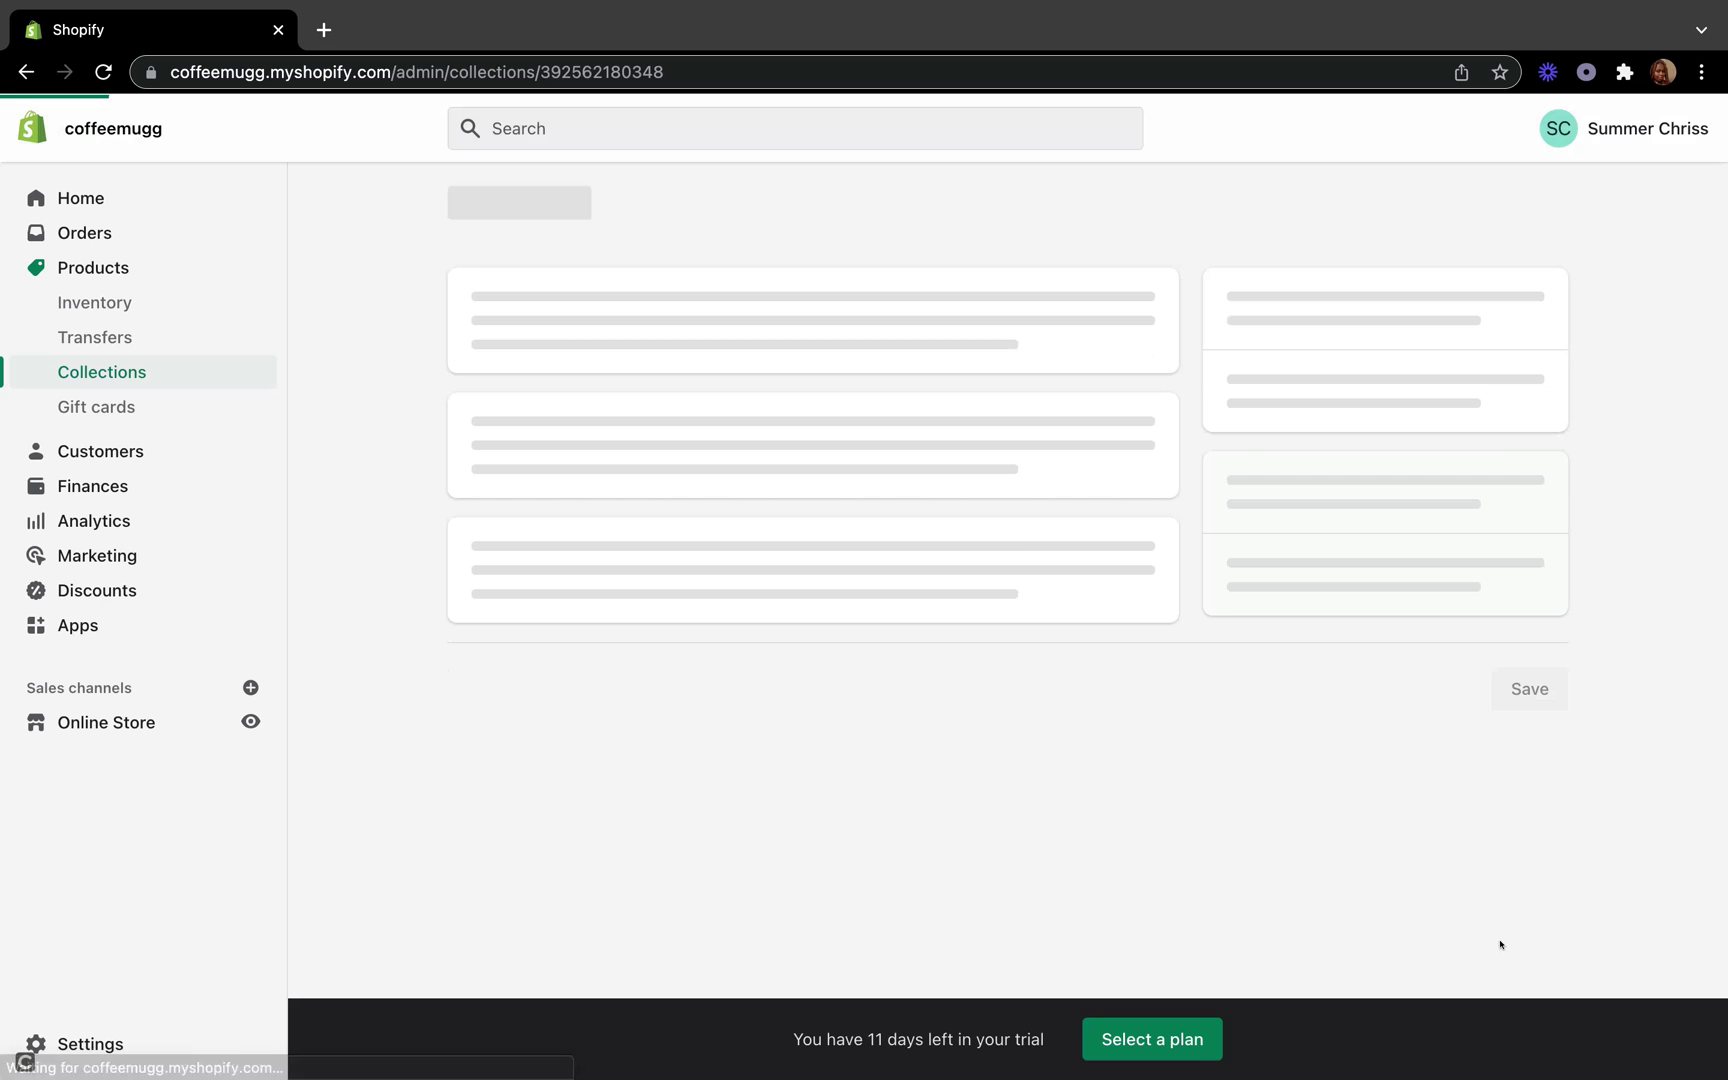
scroll(1157, 520, "down", 5)
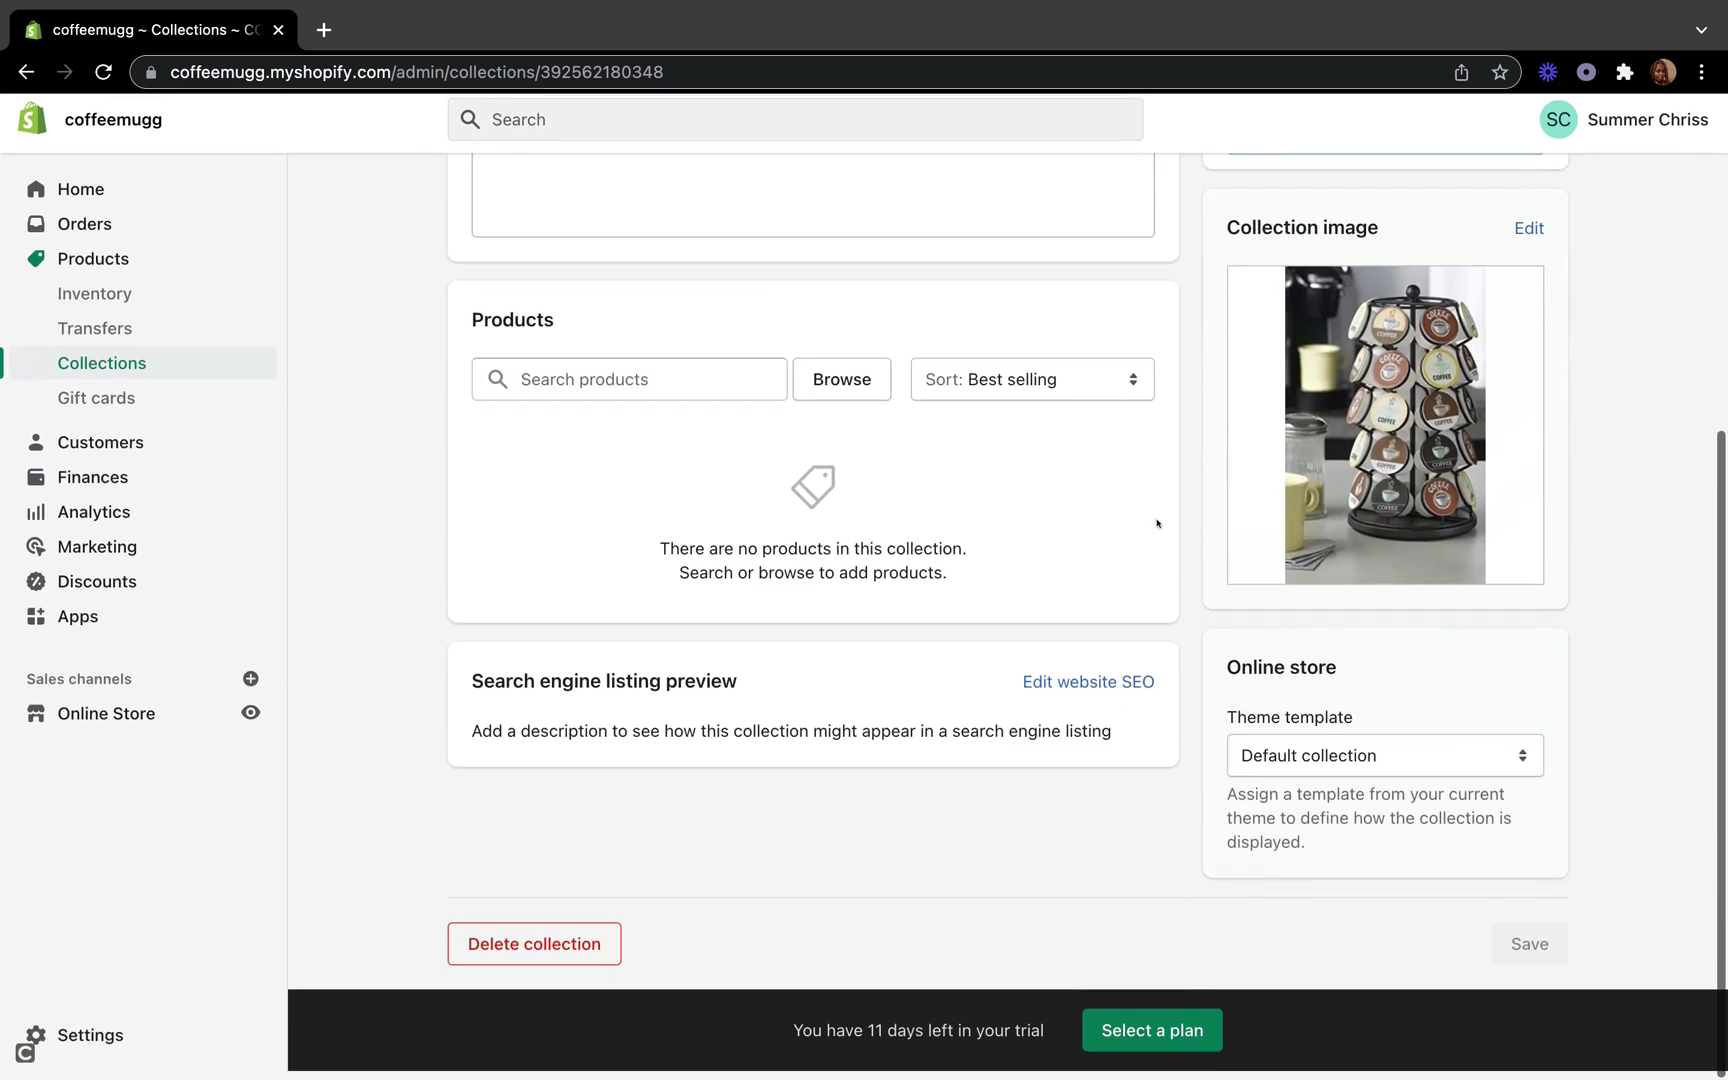
scroll(1157, 520, "up", 5)
scroll(1160, 540, "down", 5)
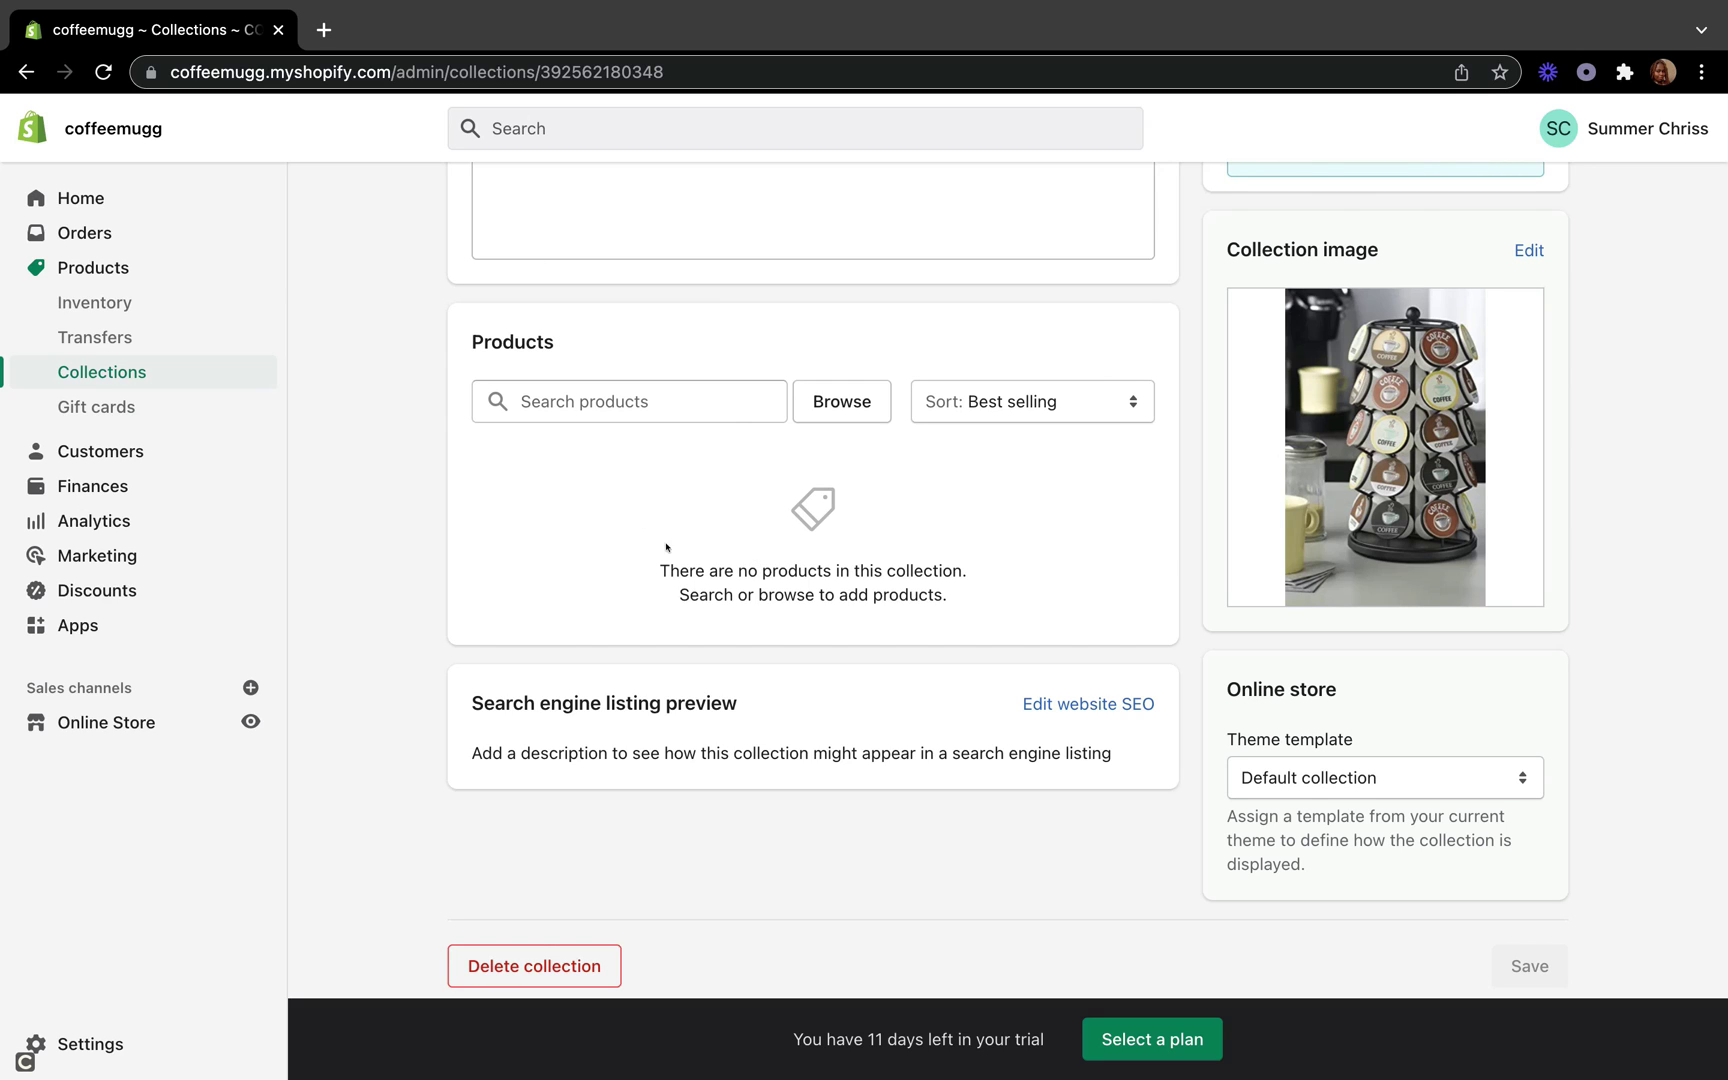
left_click(729, 396)
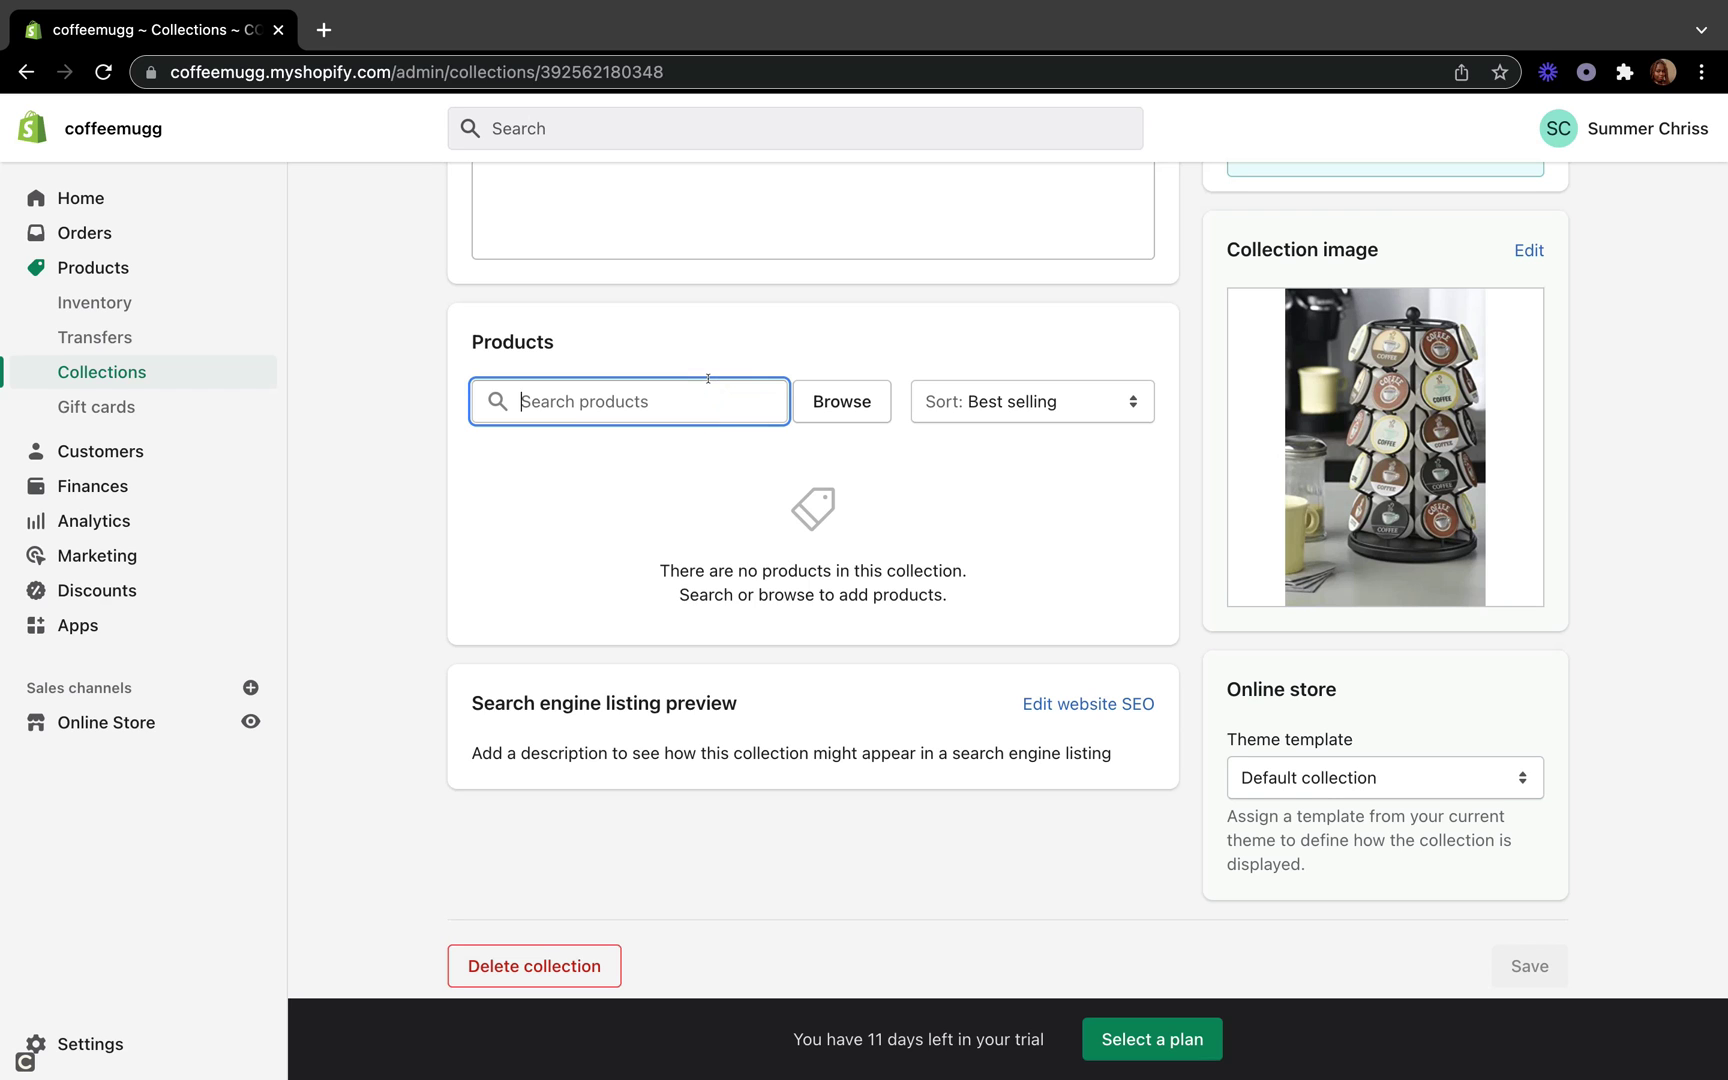
- Search products for 'co' and add Coffee Pod Holder to the collection
type("co")
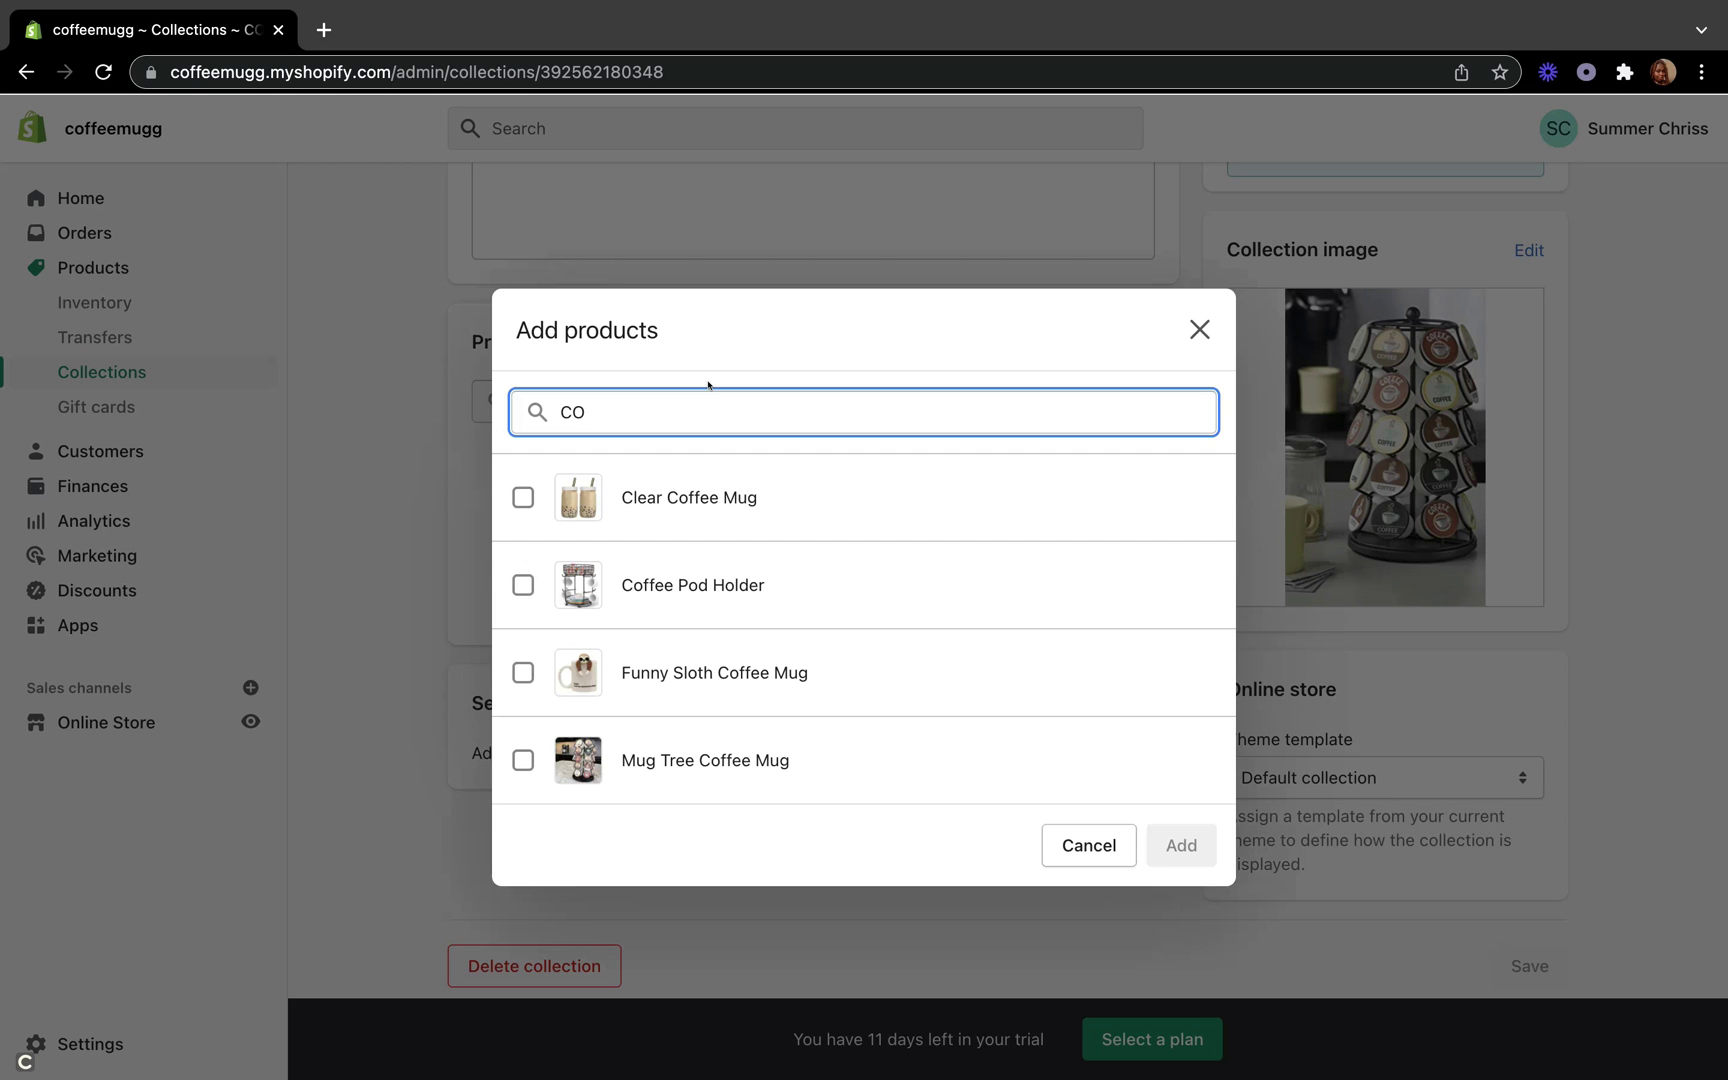
left_click(649, 495)
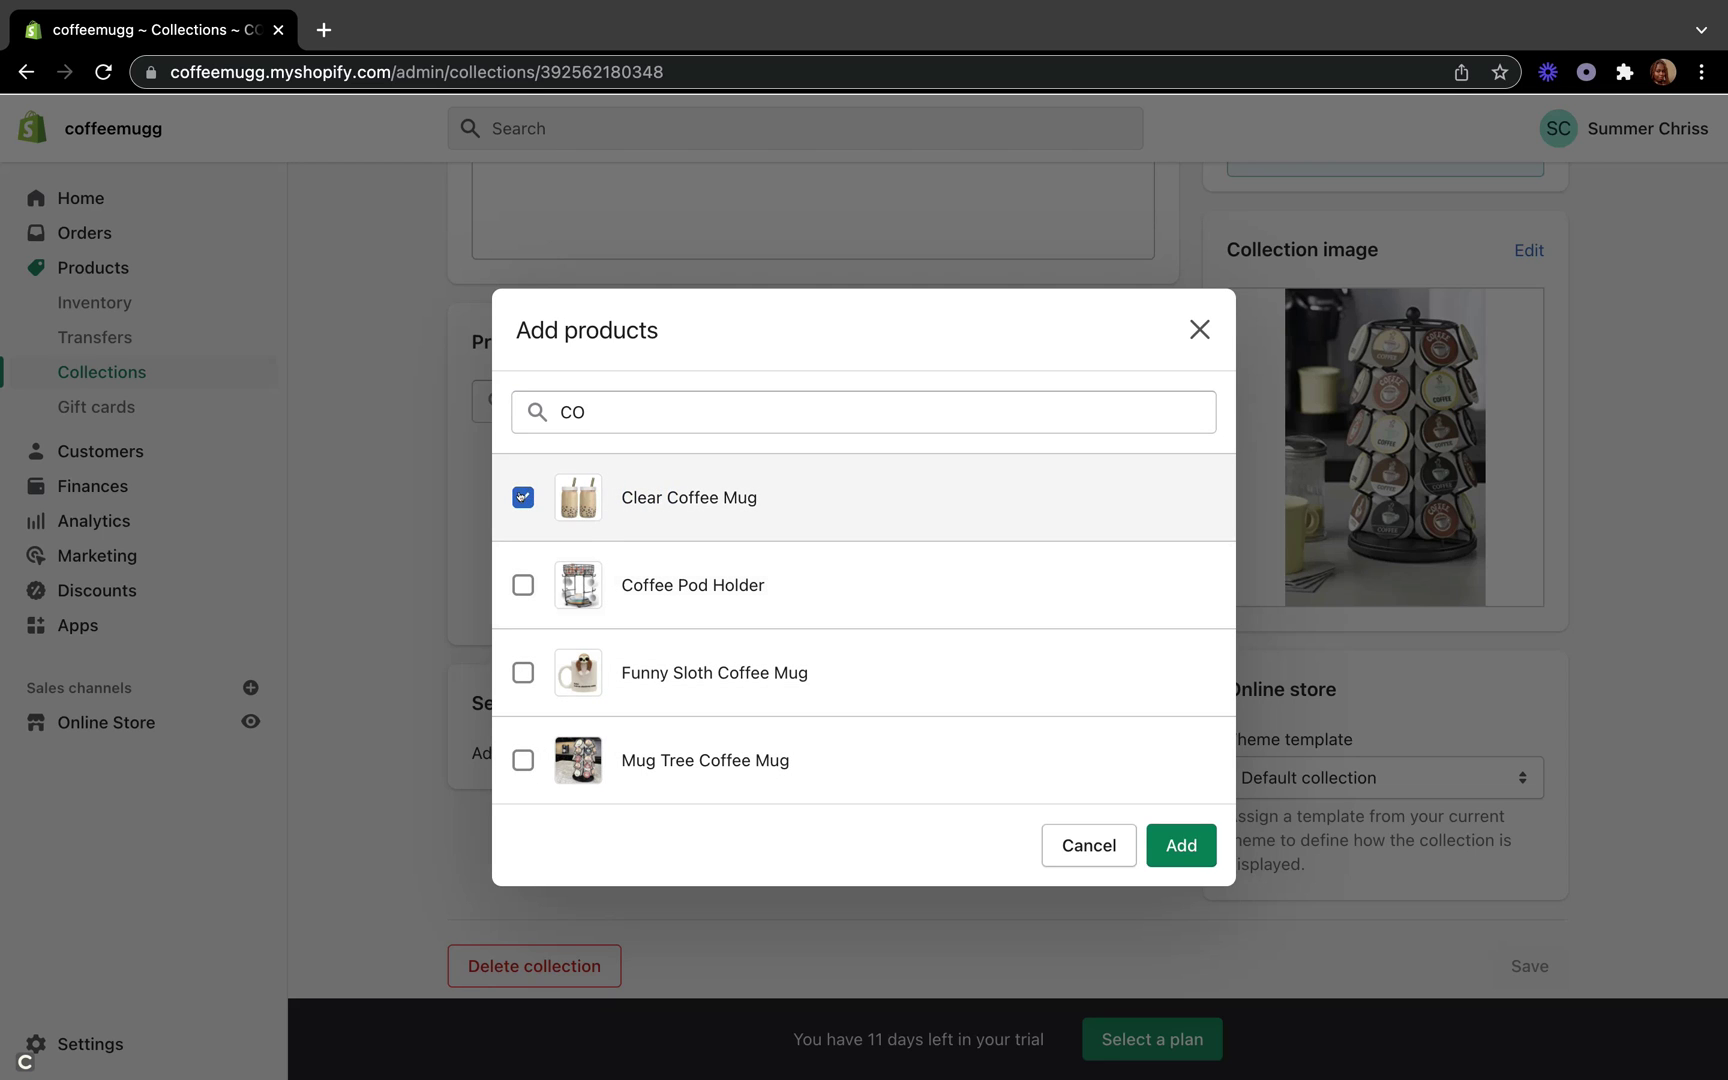
left_click(521, 496)
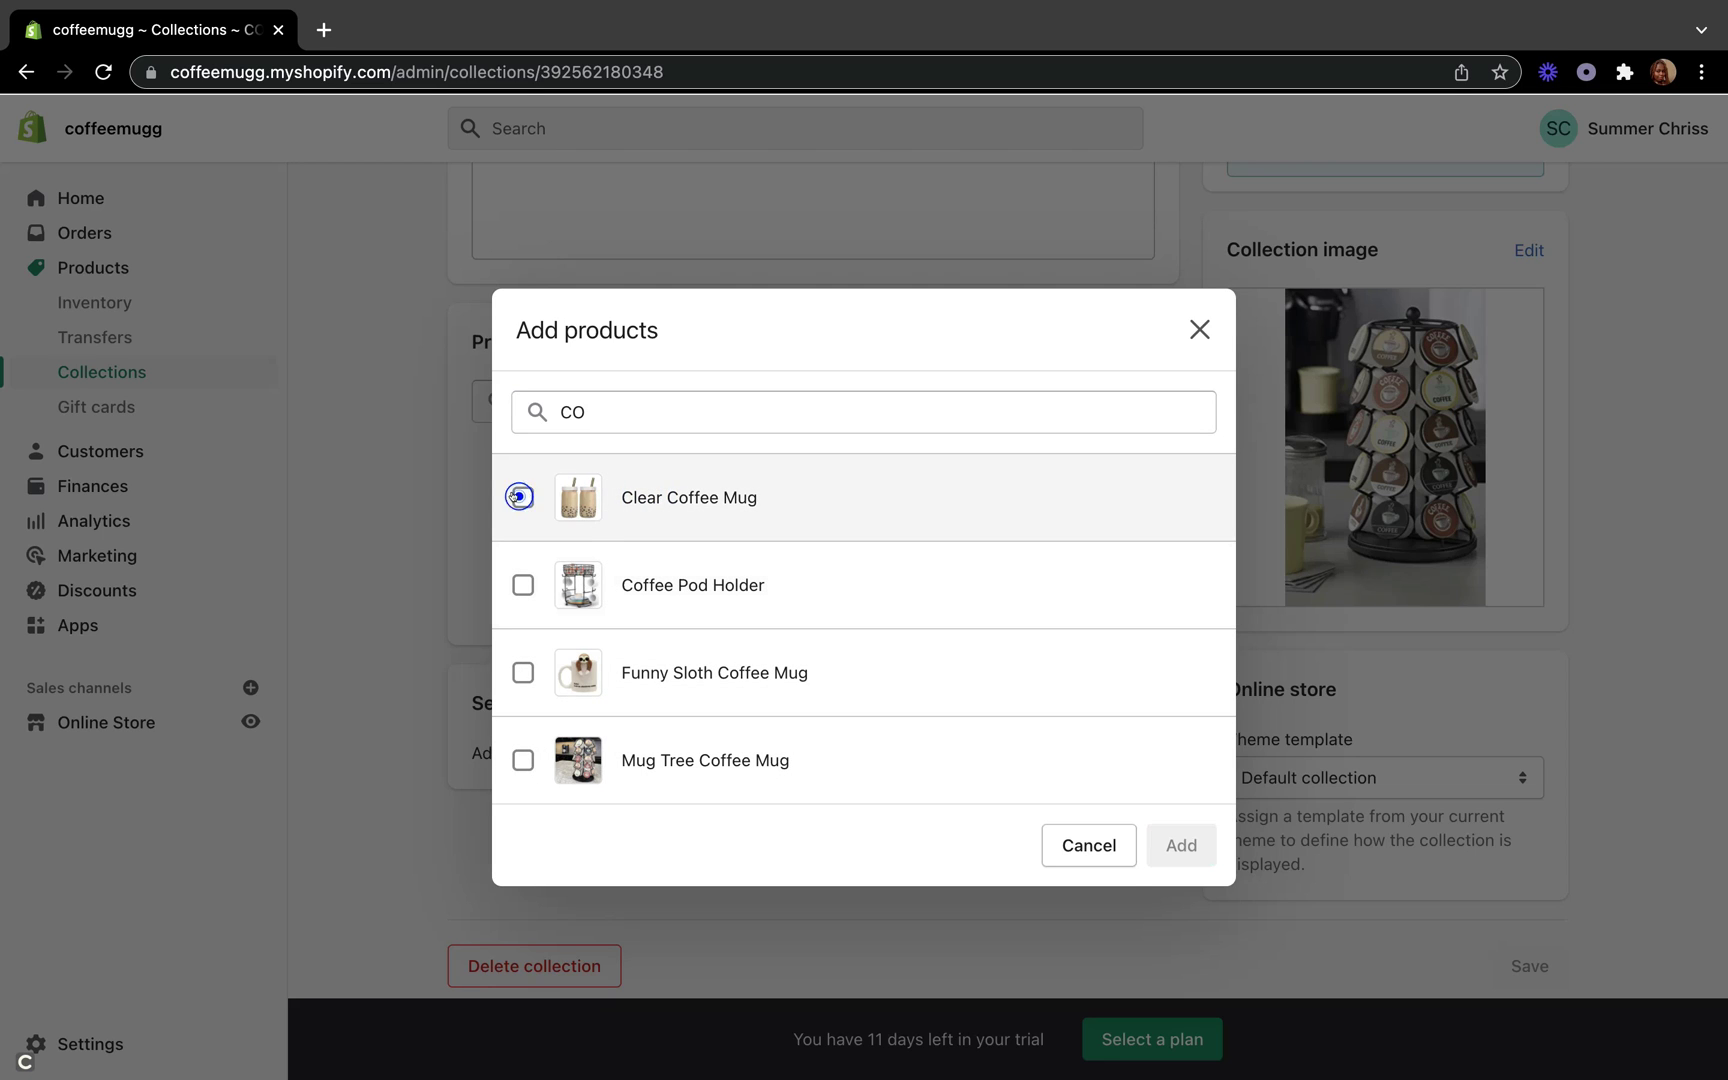
left_click(519, 586)
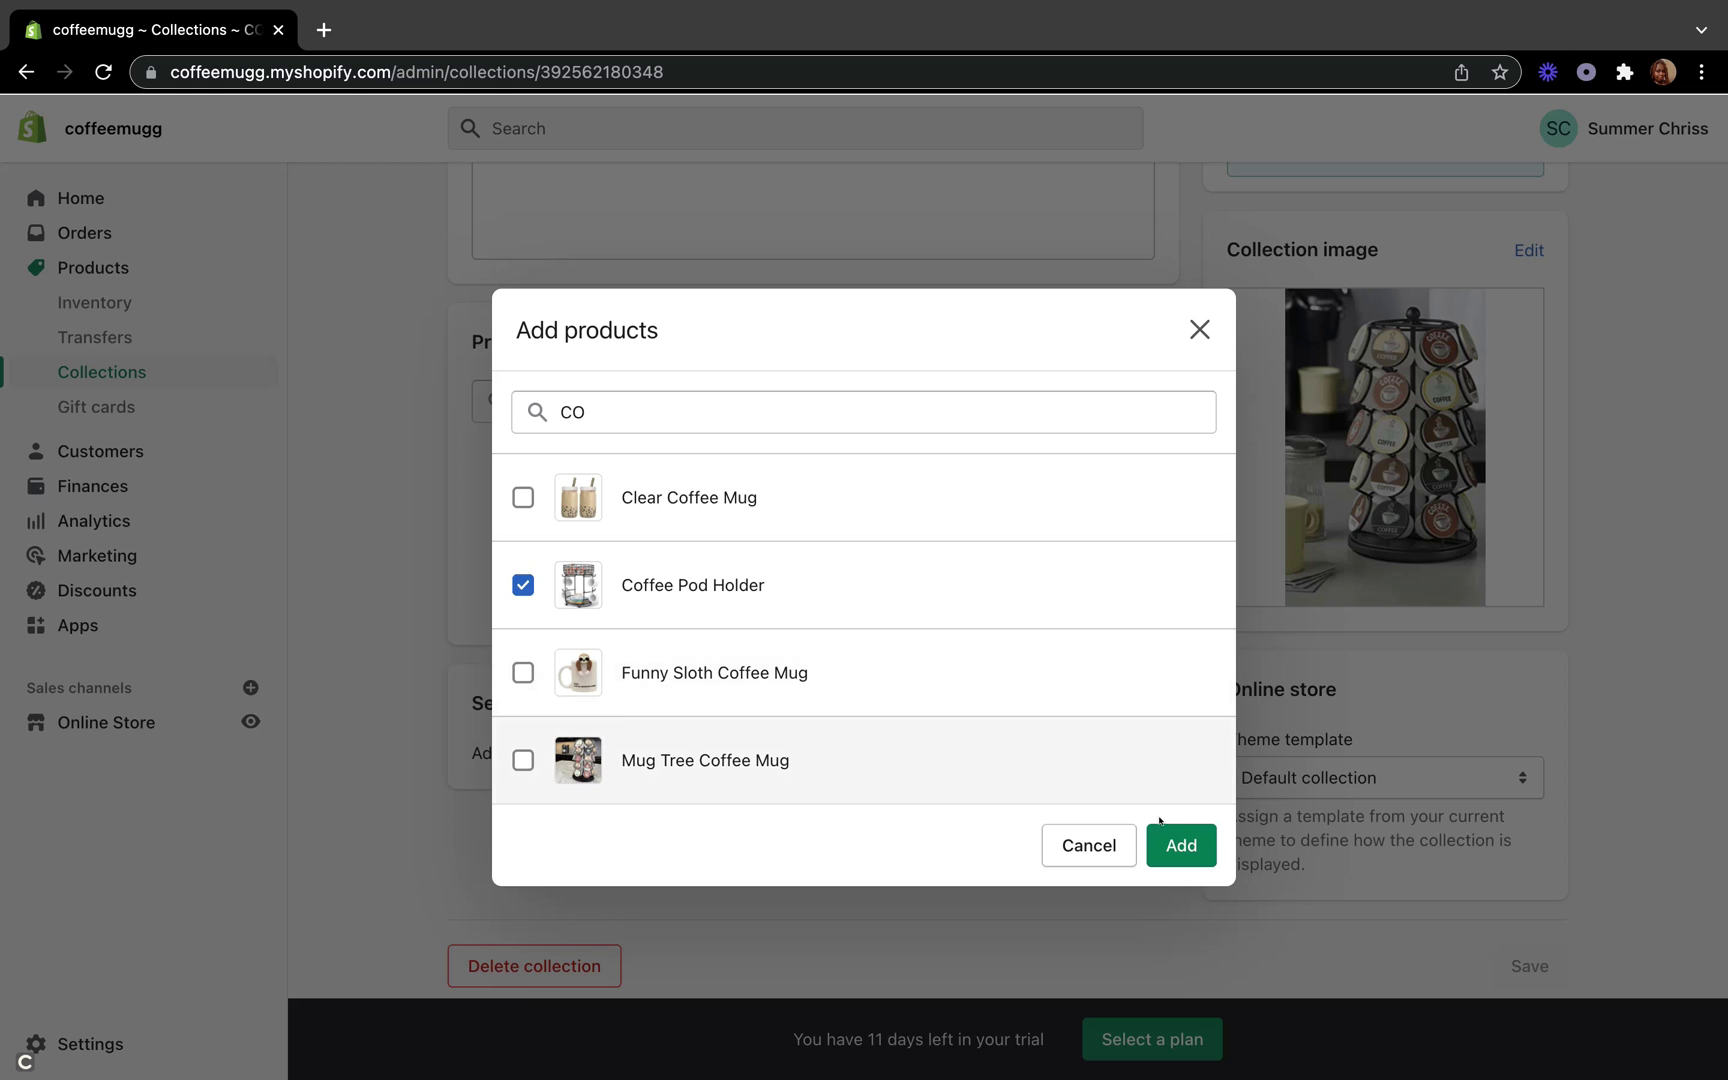
left_click(1172, 843)
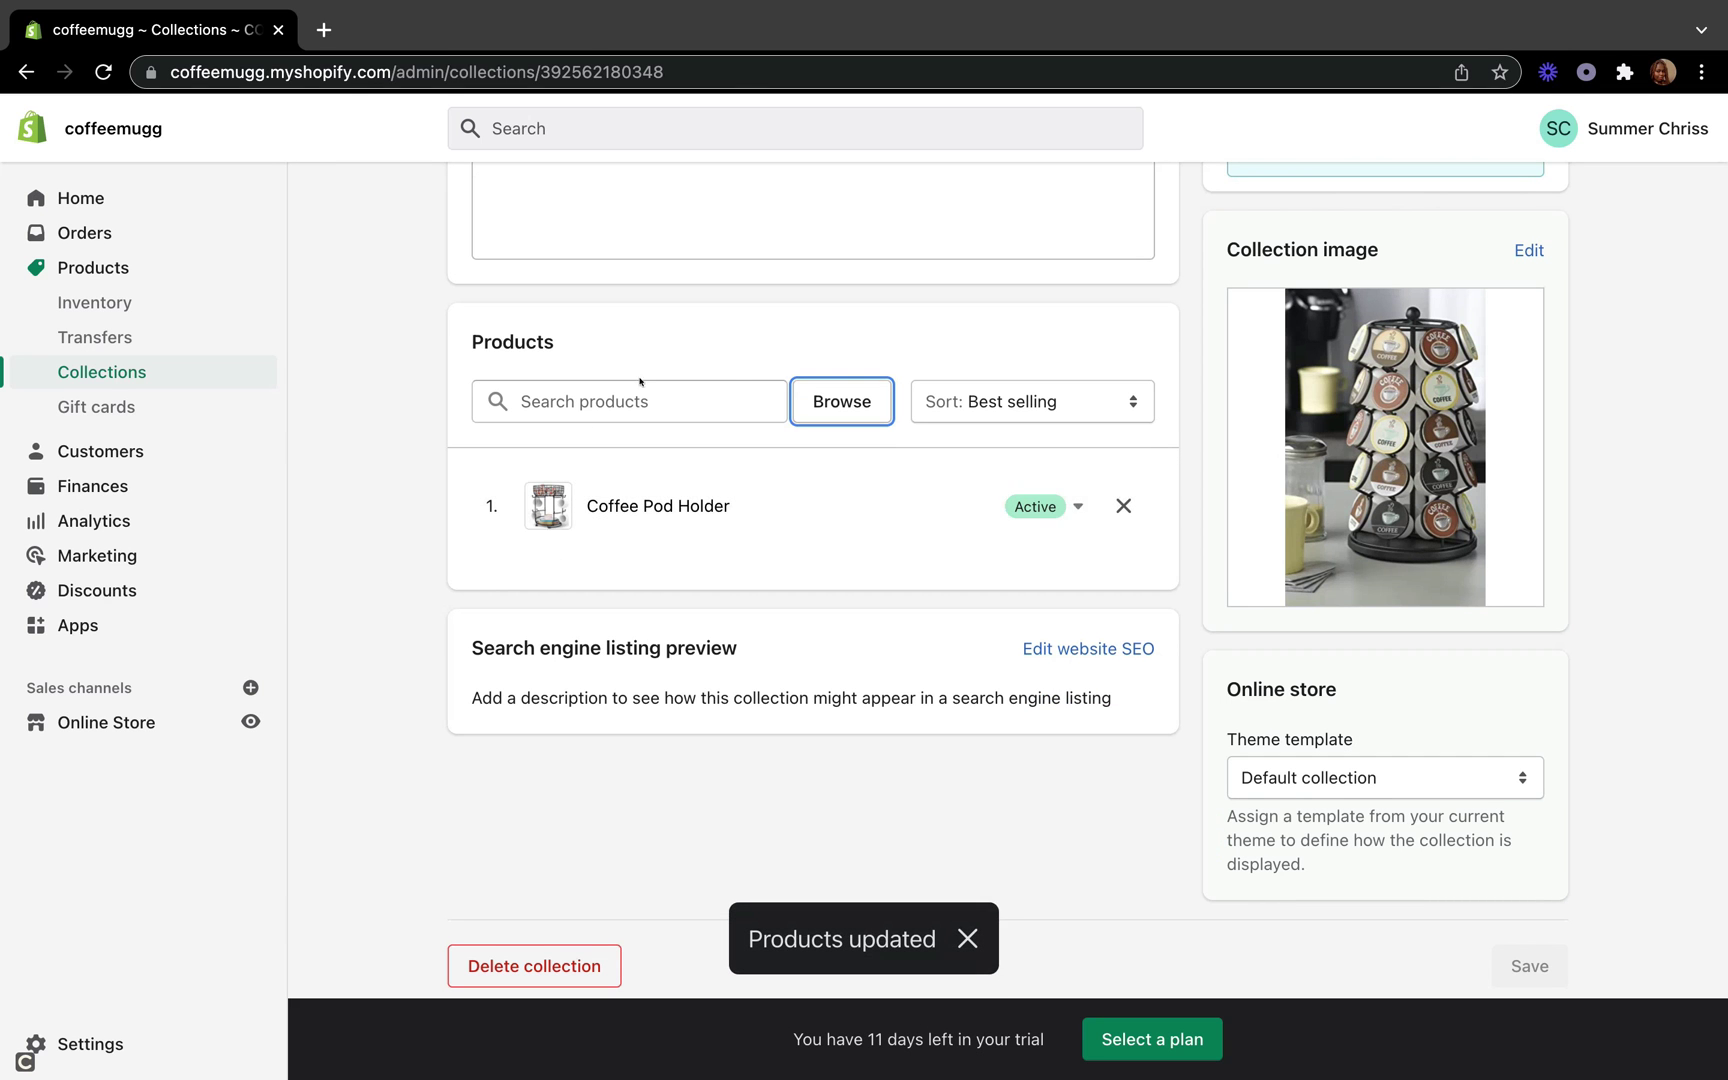
- Browse products and also tick Mug Tree Coffee Mug for the collection
scroll(675, 530, "up", 3)
scroll(630, 760, "up", 4)
scroll(630, 760, "down", 5)
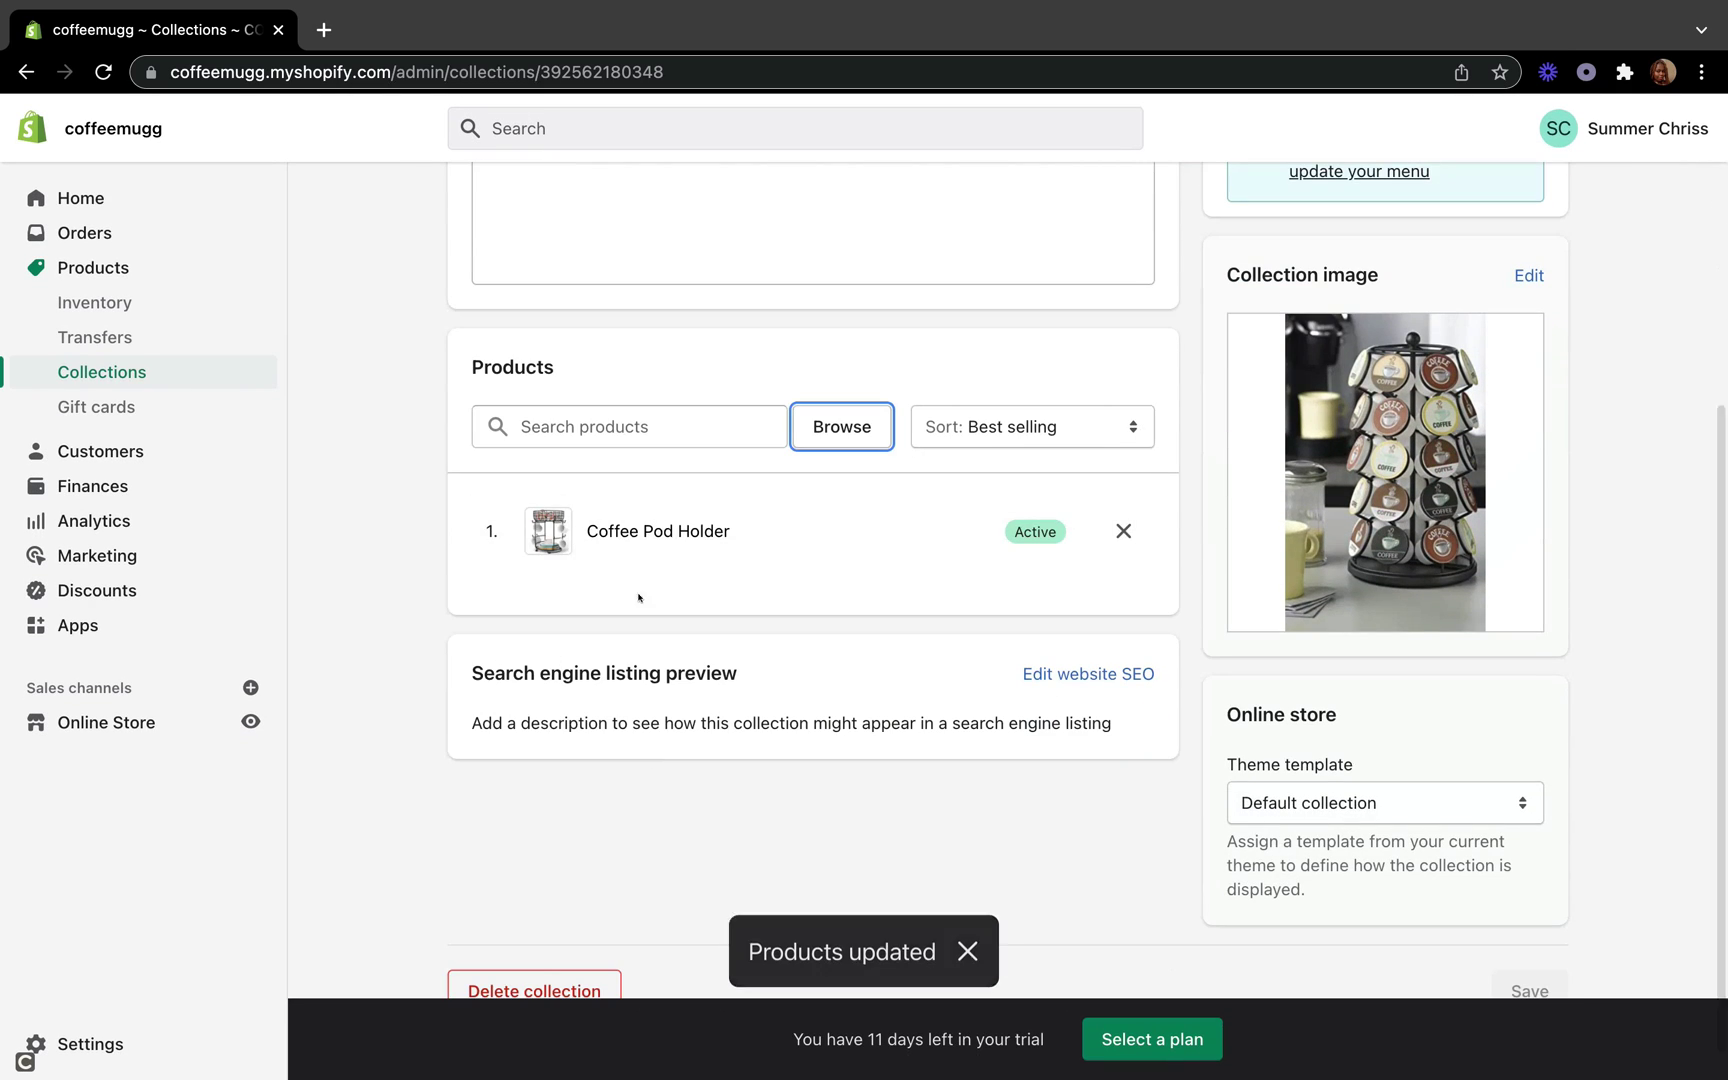
left_click(876, 420)
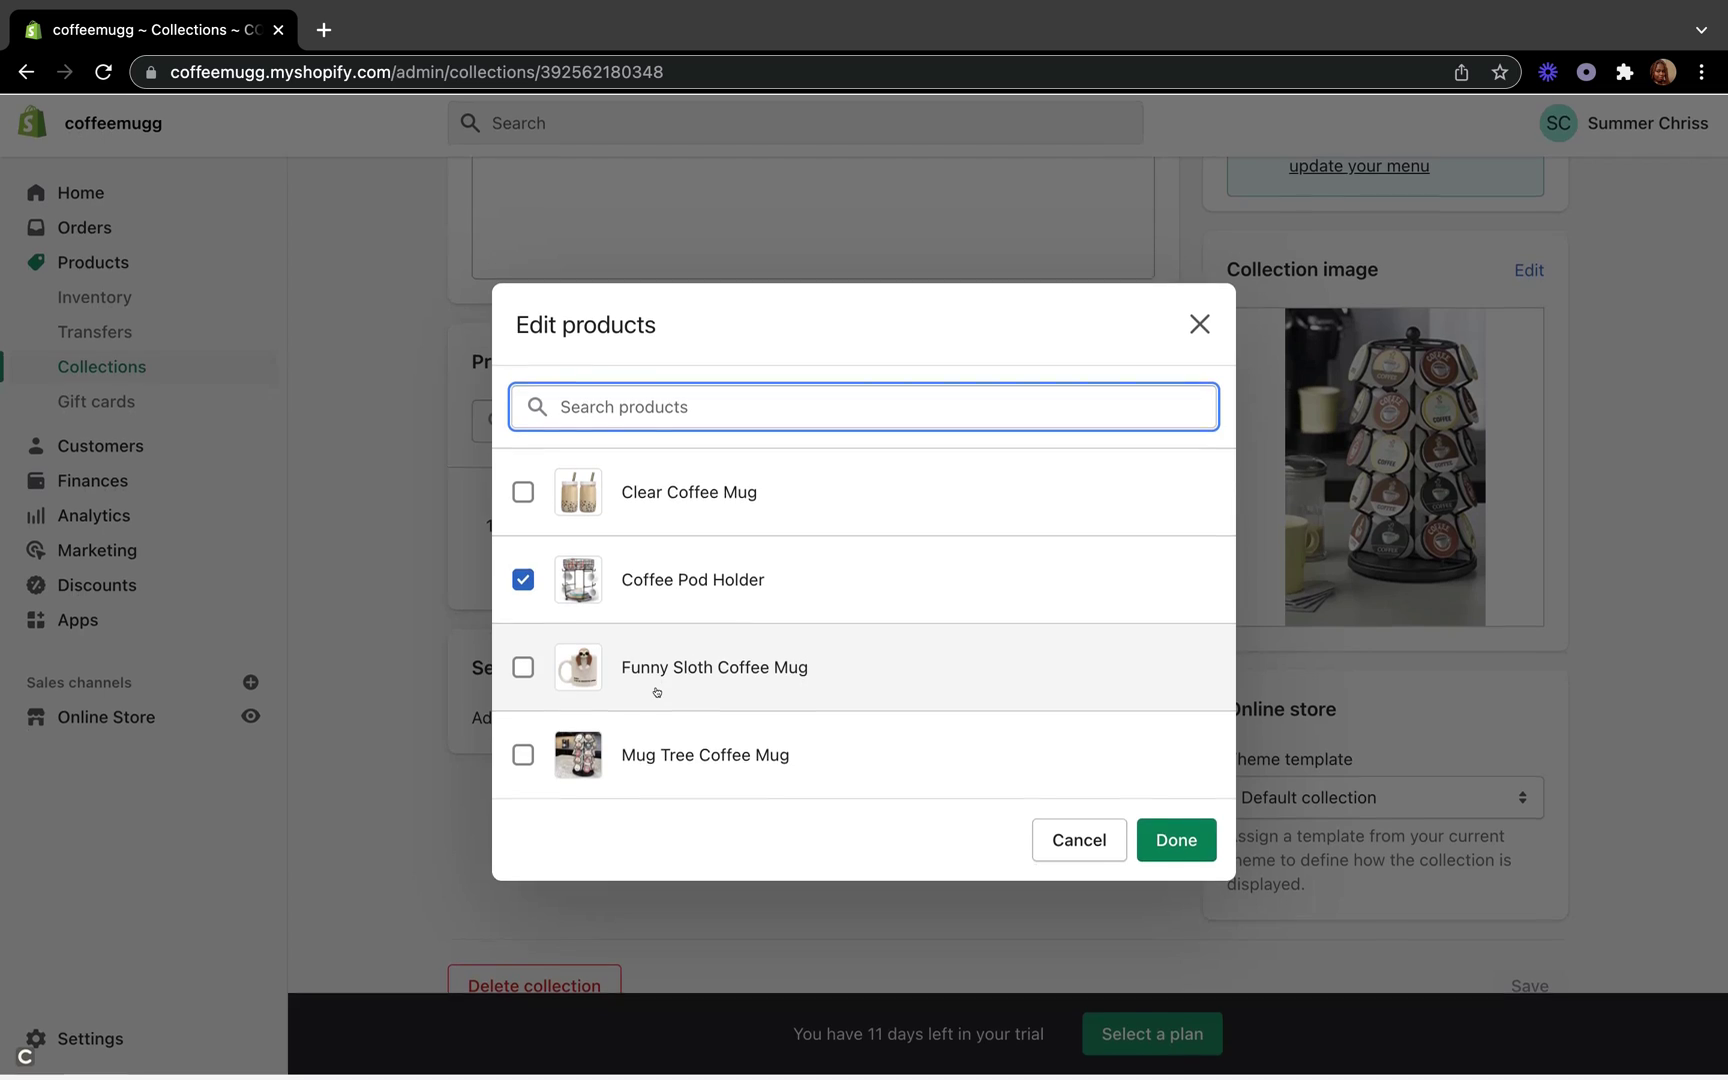
left_click(517, 759)
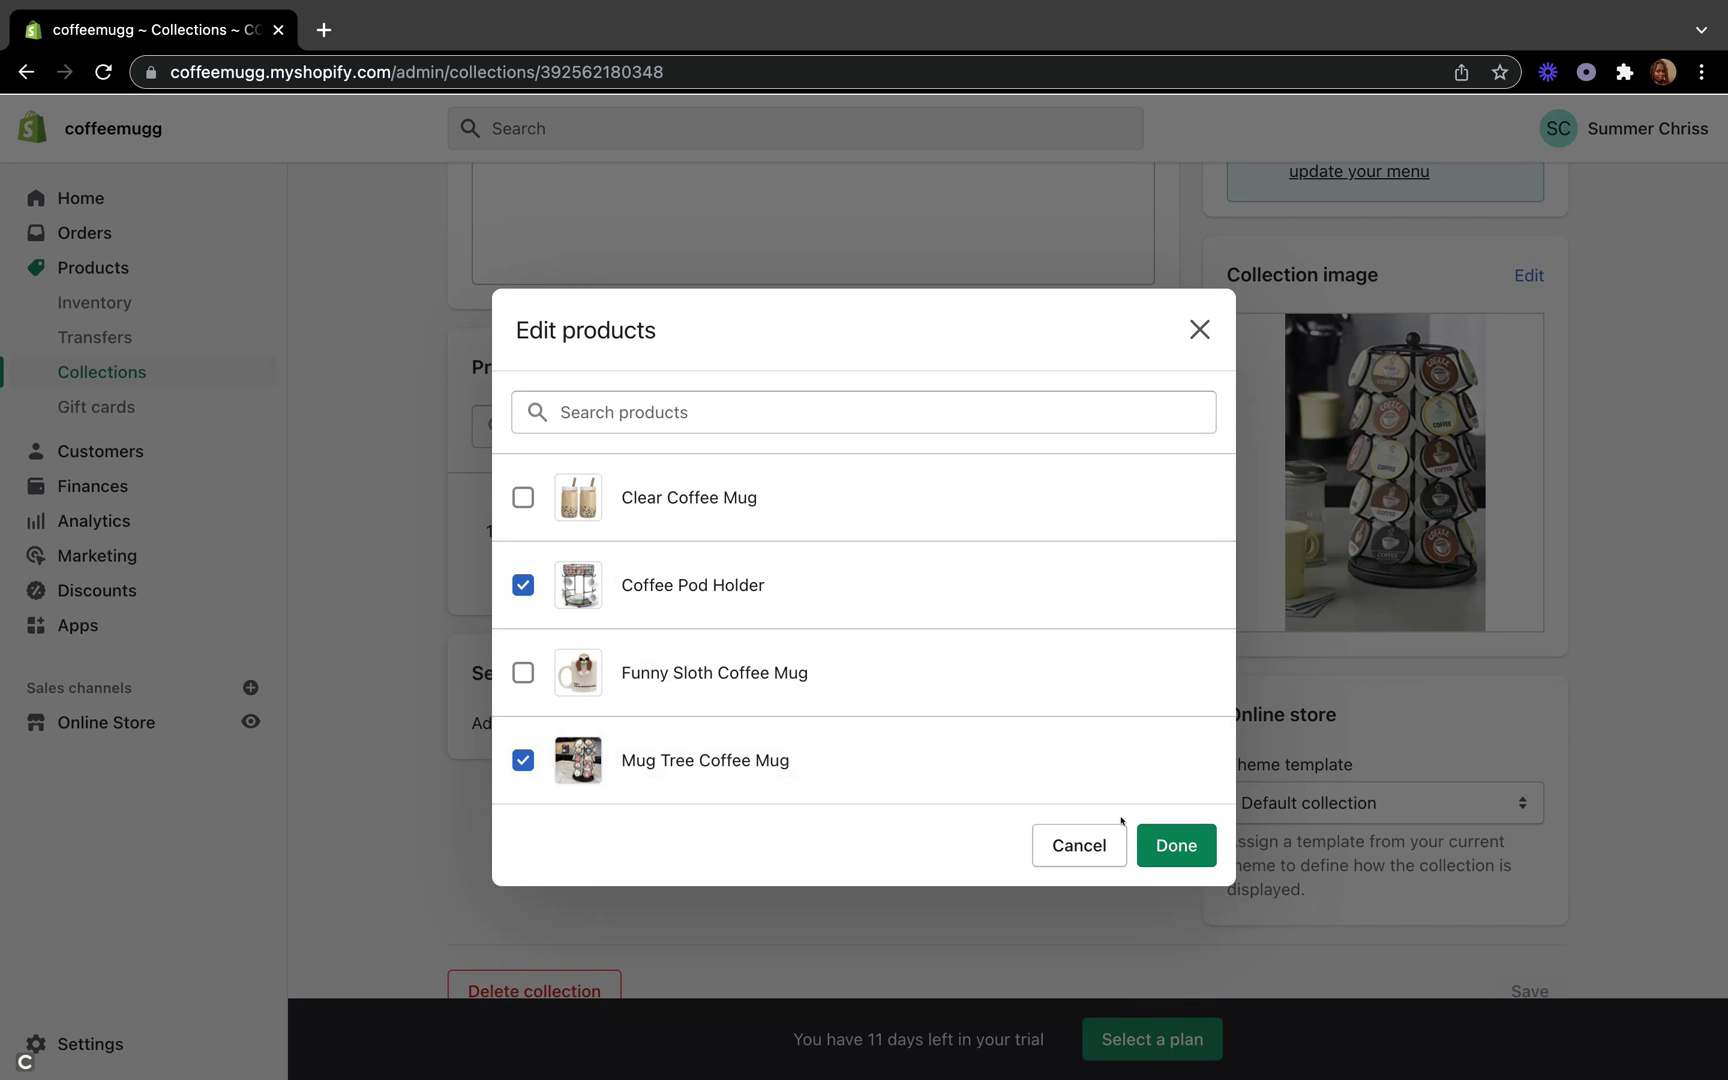
left_click(1173, 845)
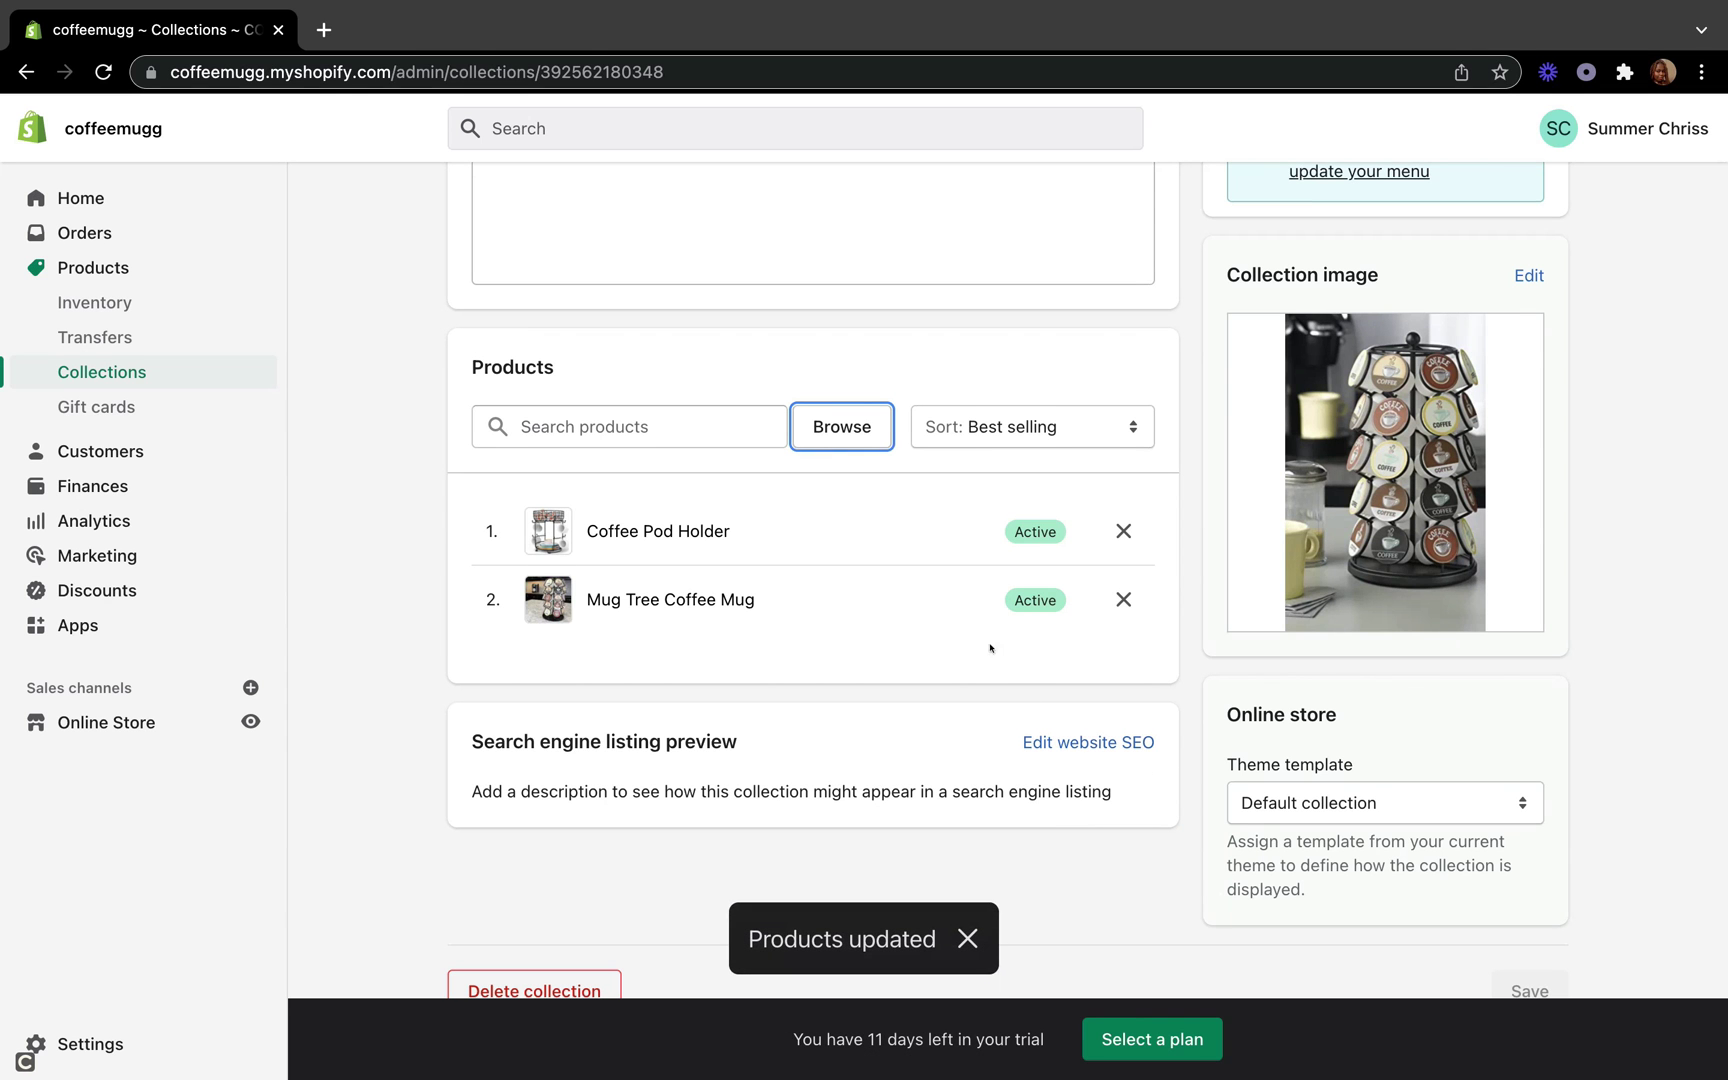
- Confirm Coffee Pod Holder and Mug Tree Coffee Mug as the collection's products in Edit products
scroll(962, 637, "up", 5)
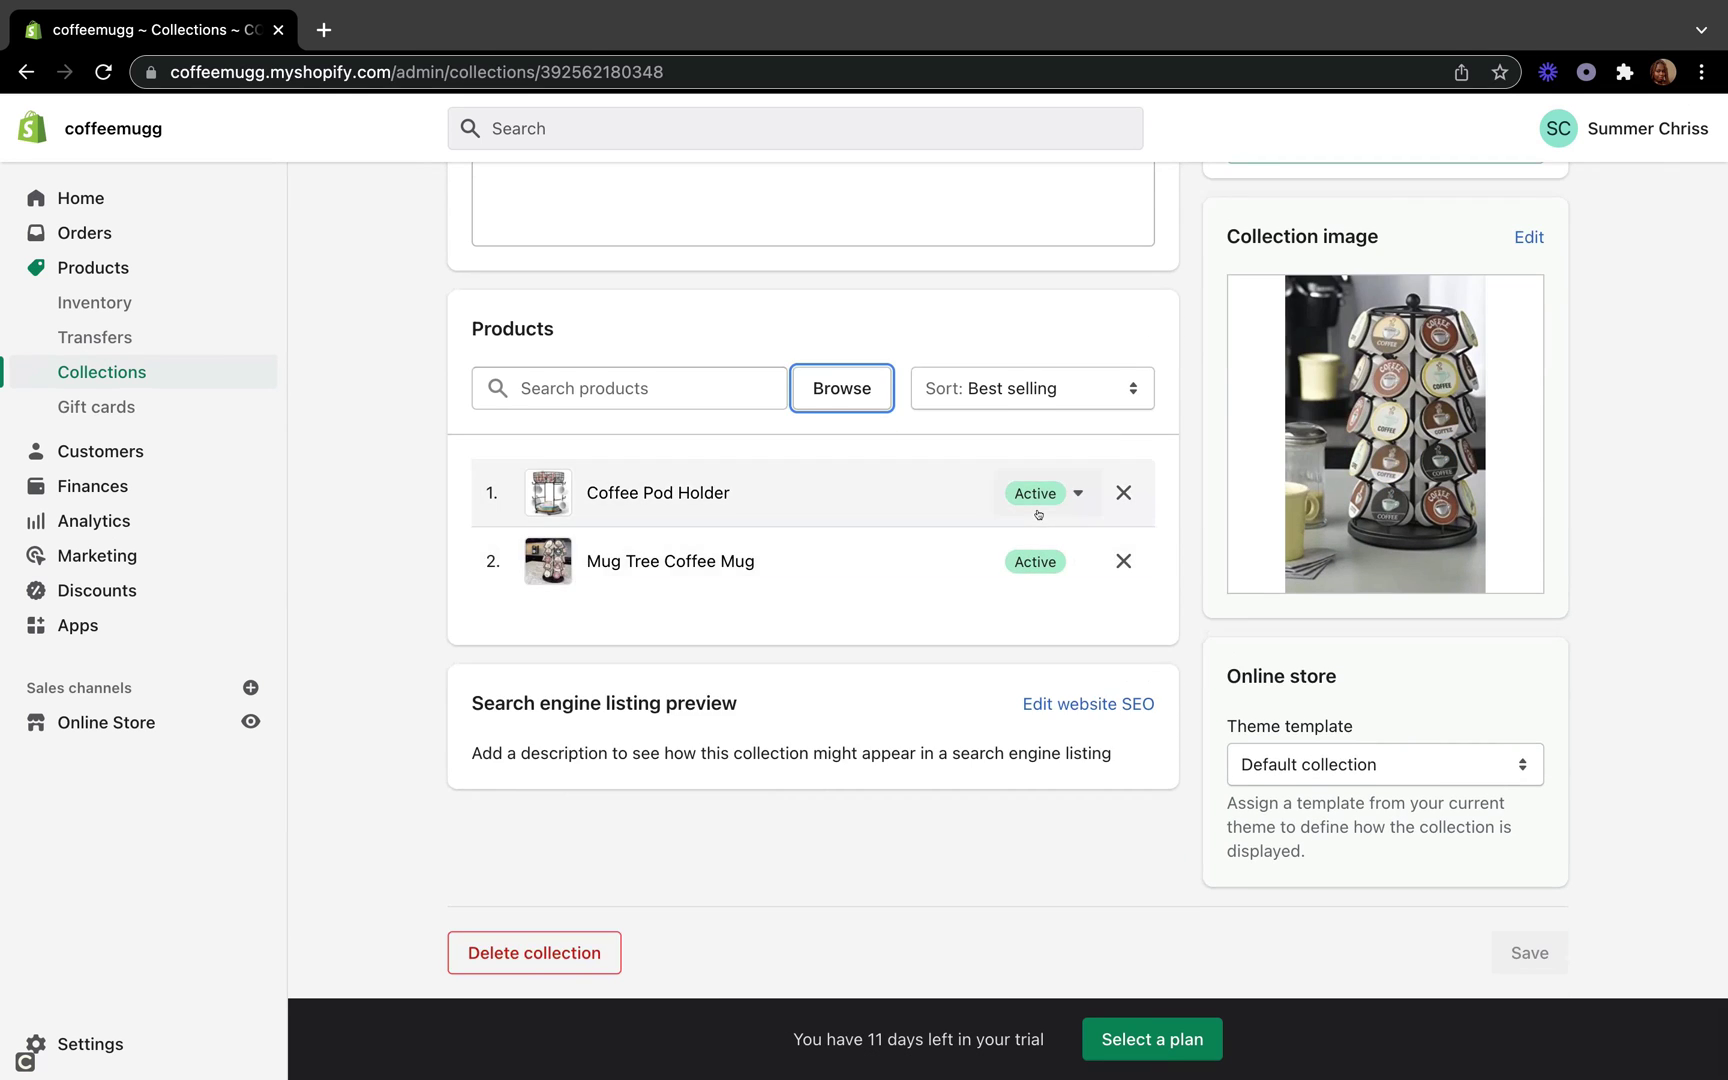
scroll(1043, 509, "down", 2)
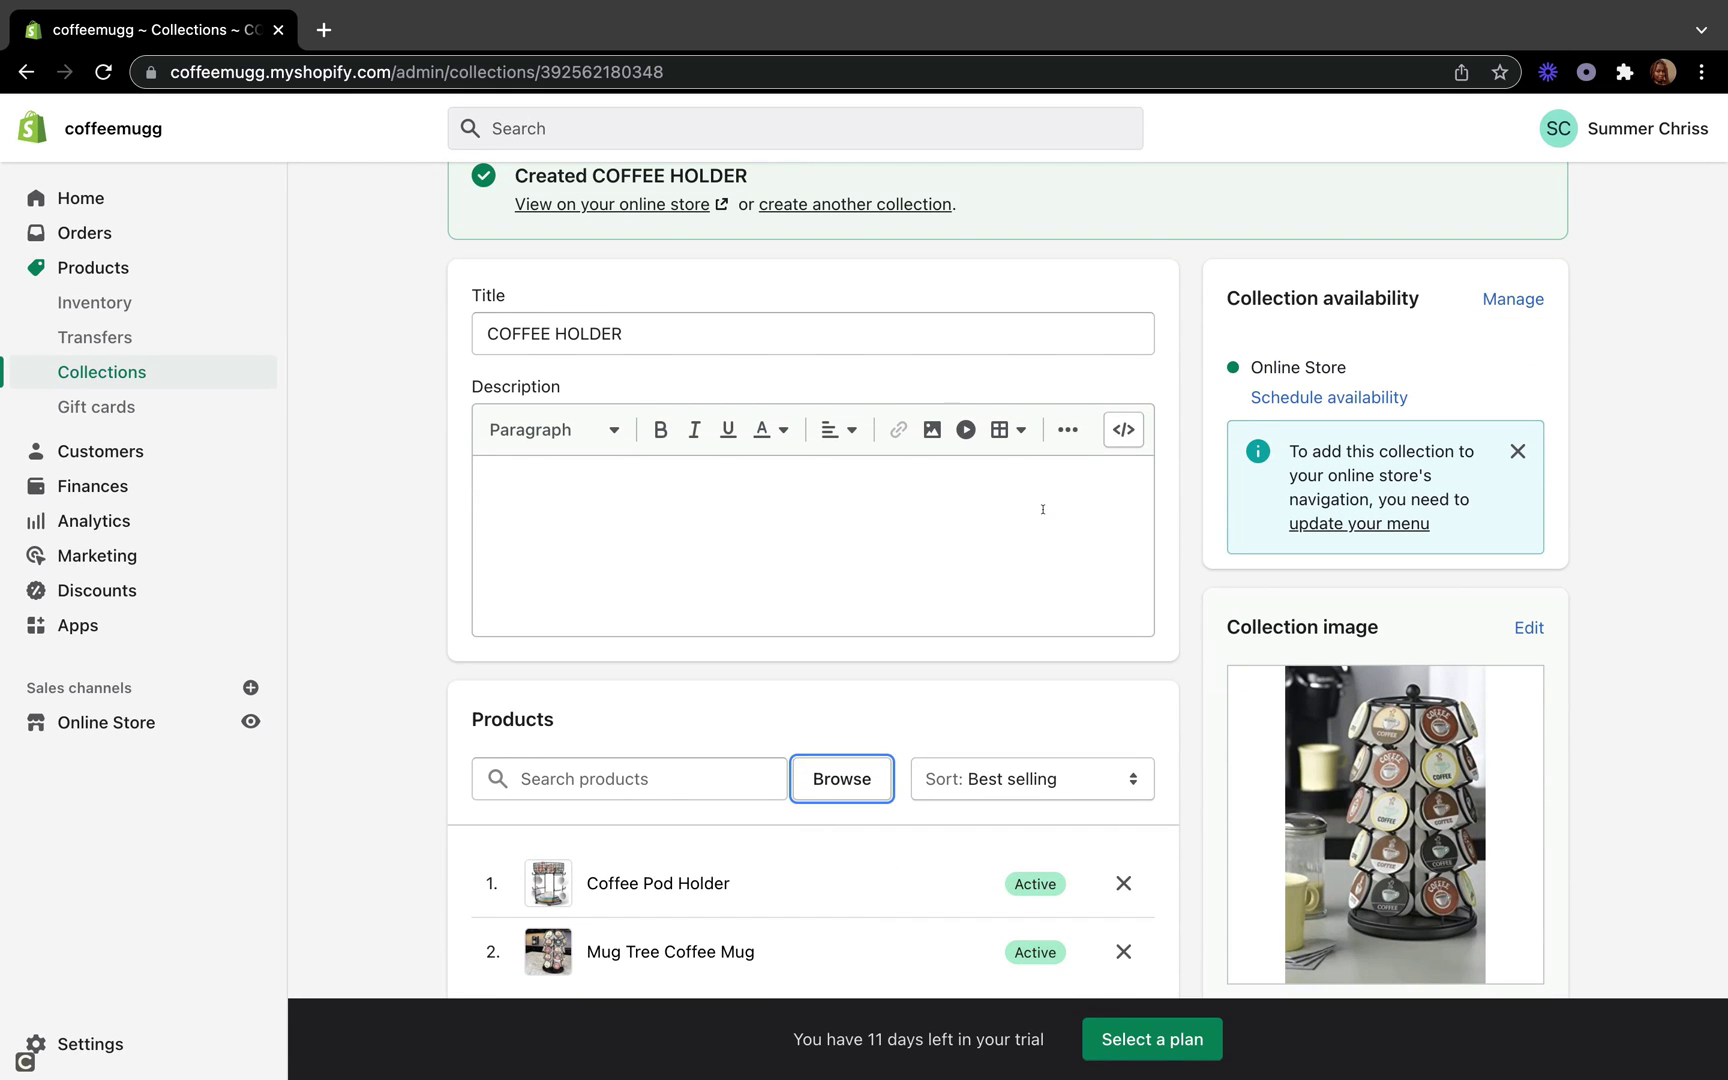
scroll(1043, 509, "down", 3)
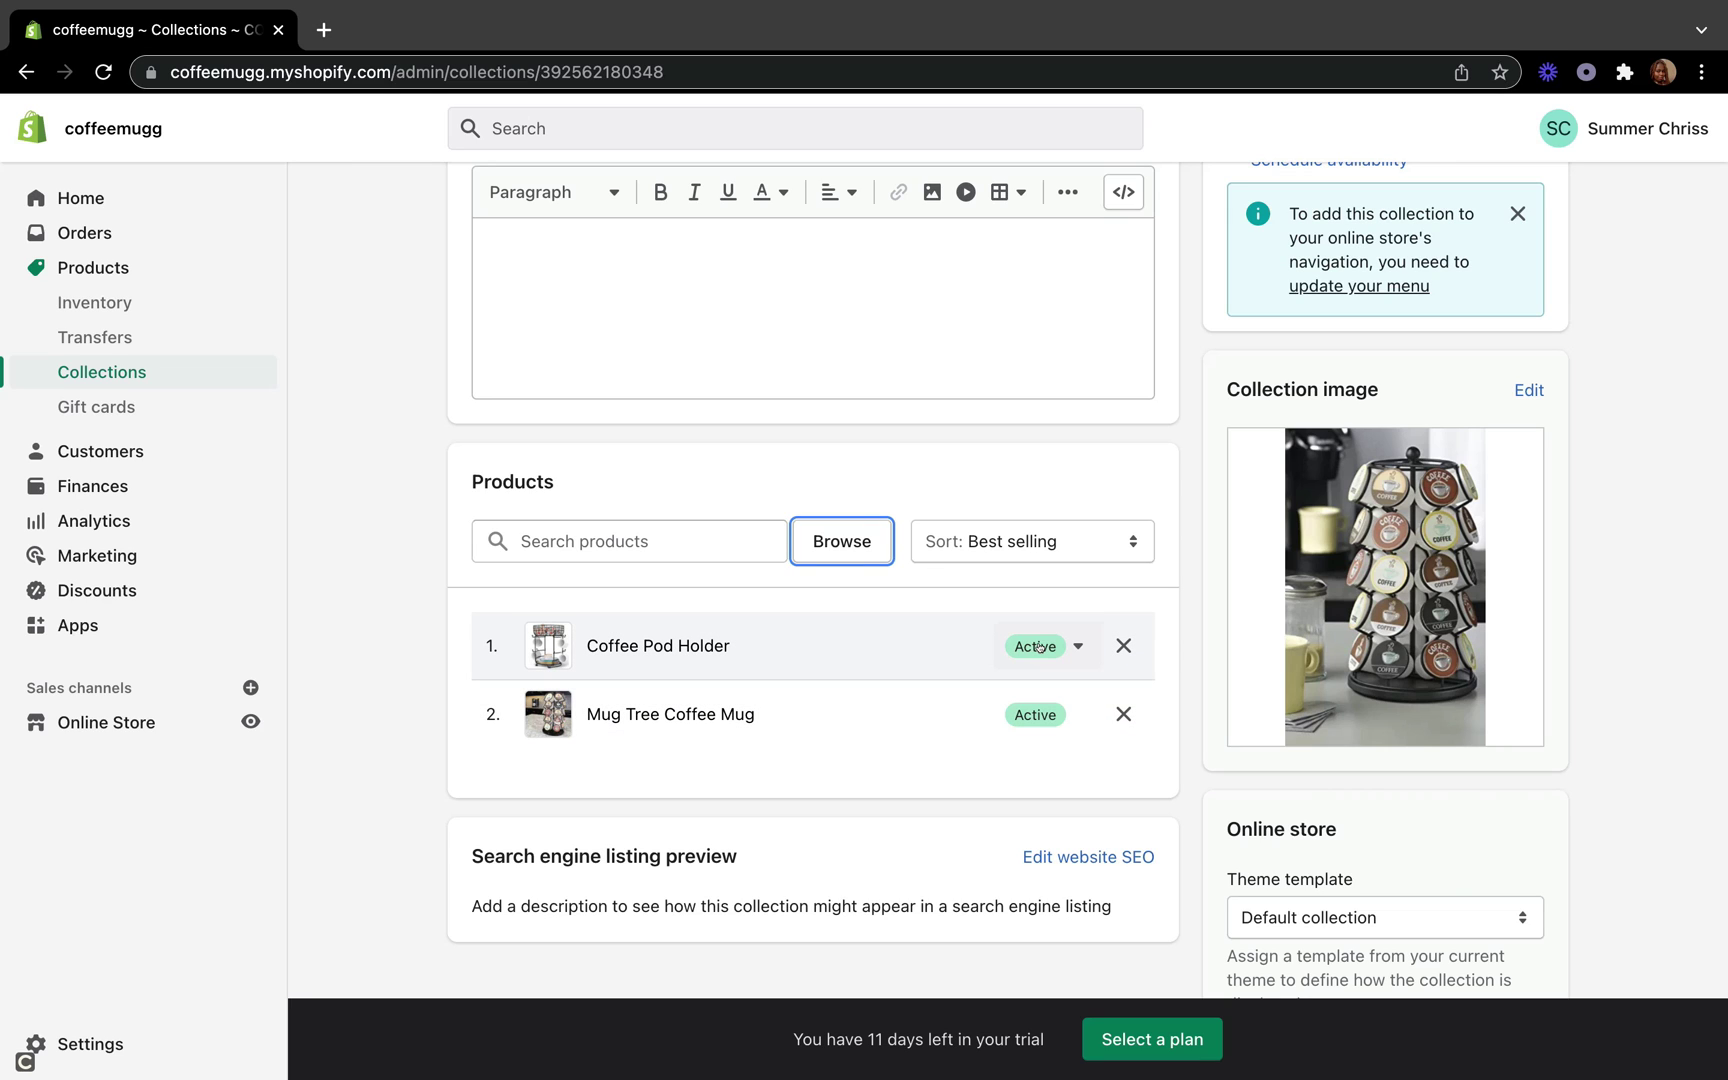
scroll(849, 589, "up", 5)
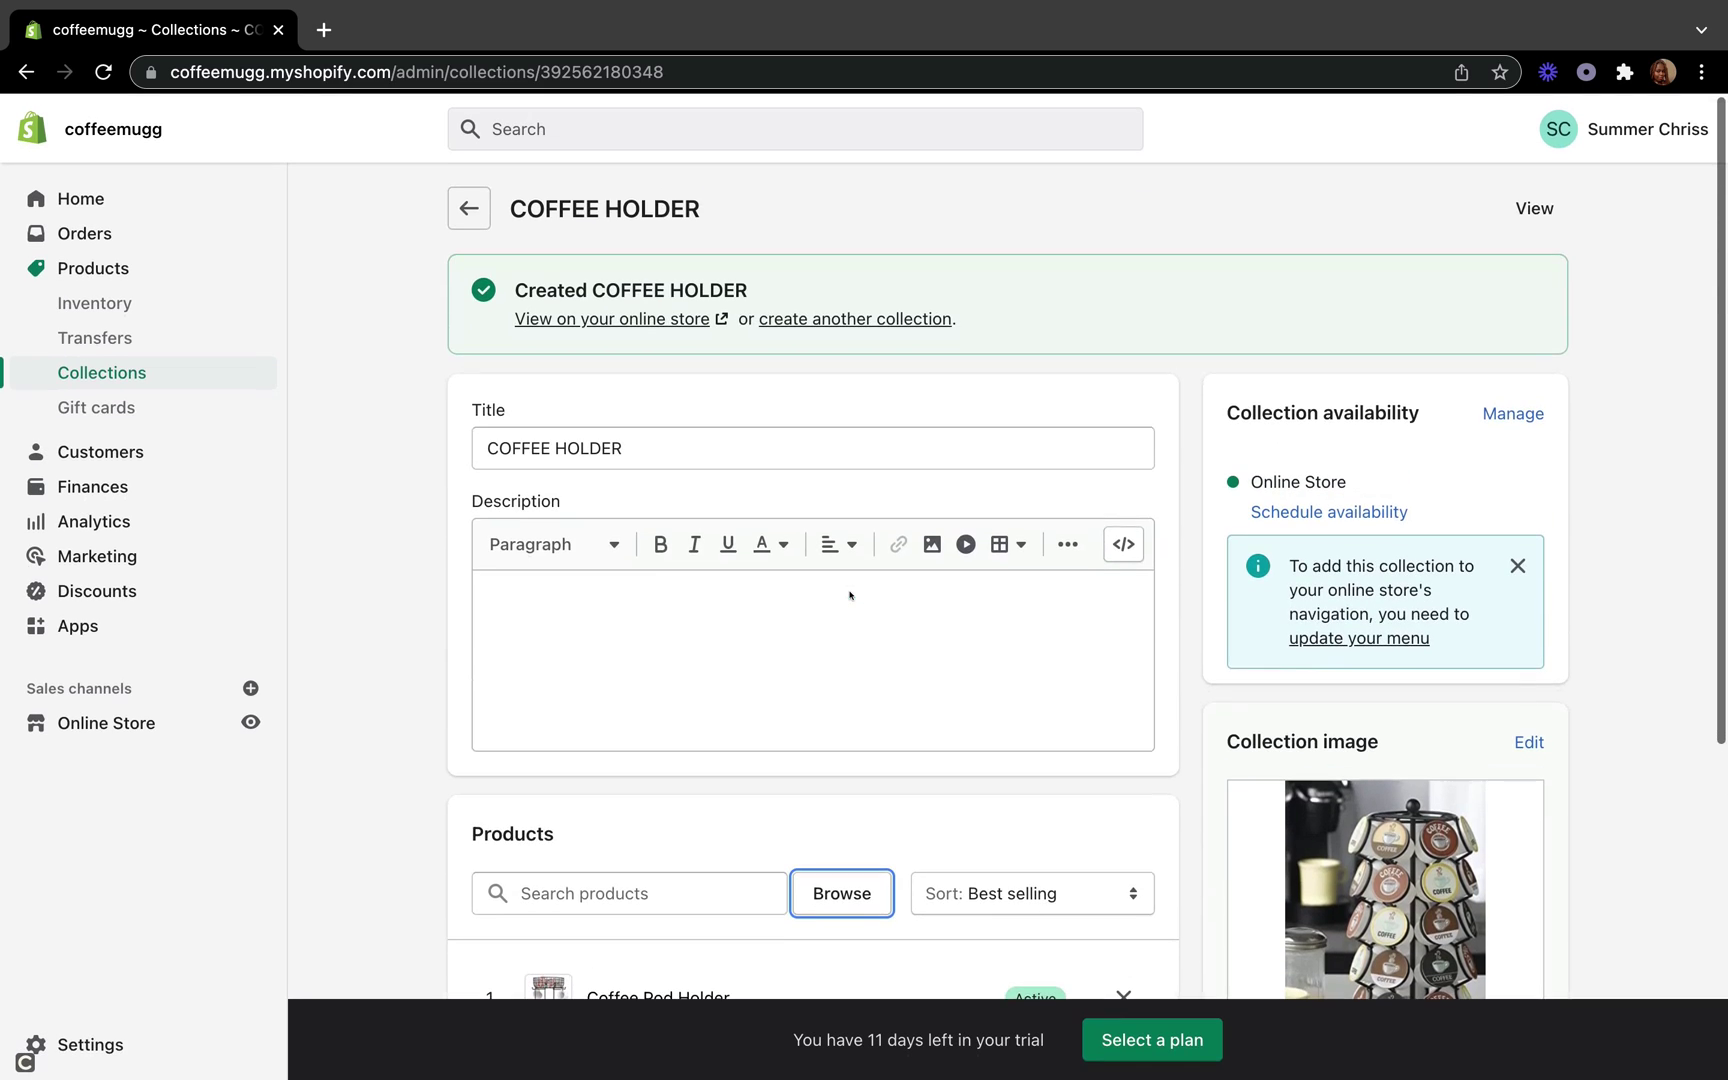
scroll(849, 589, "down", 4)
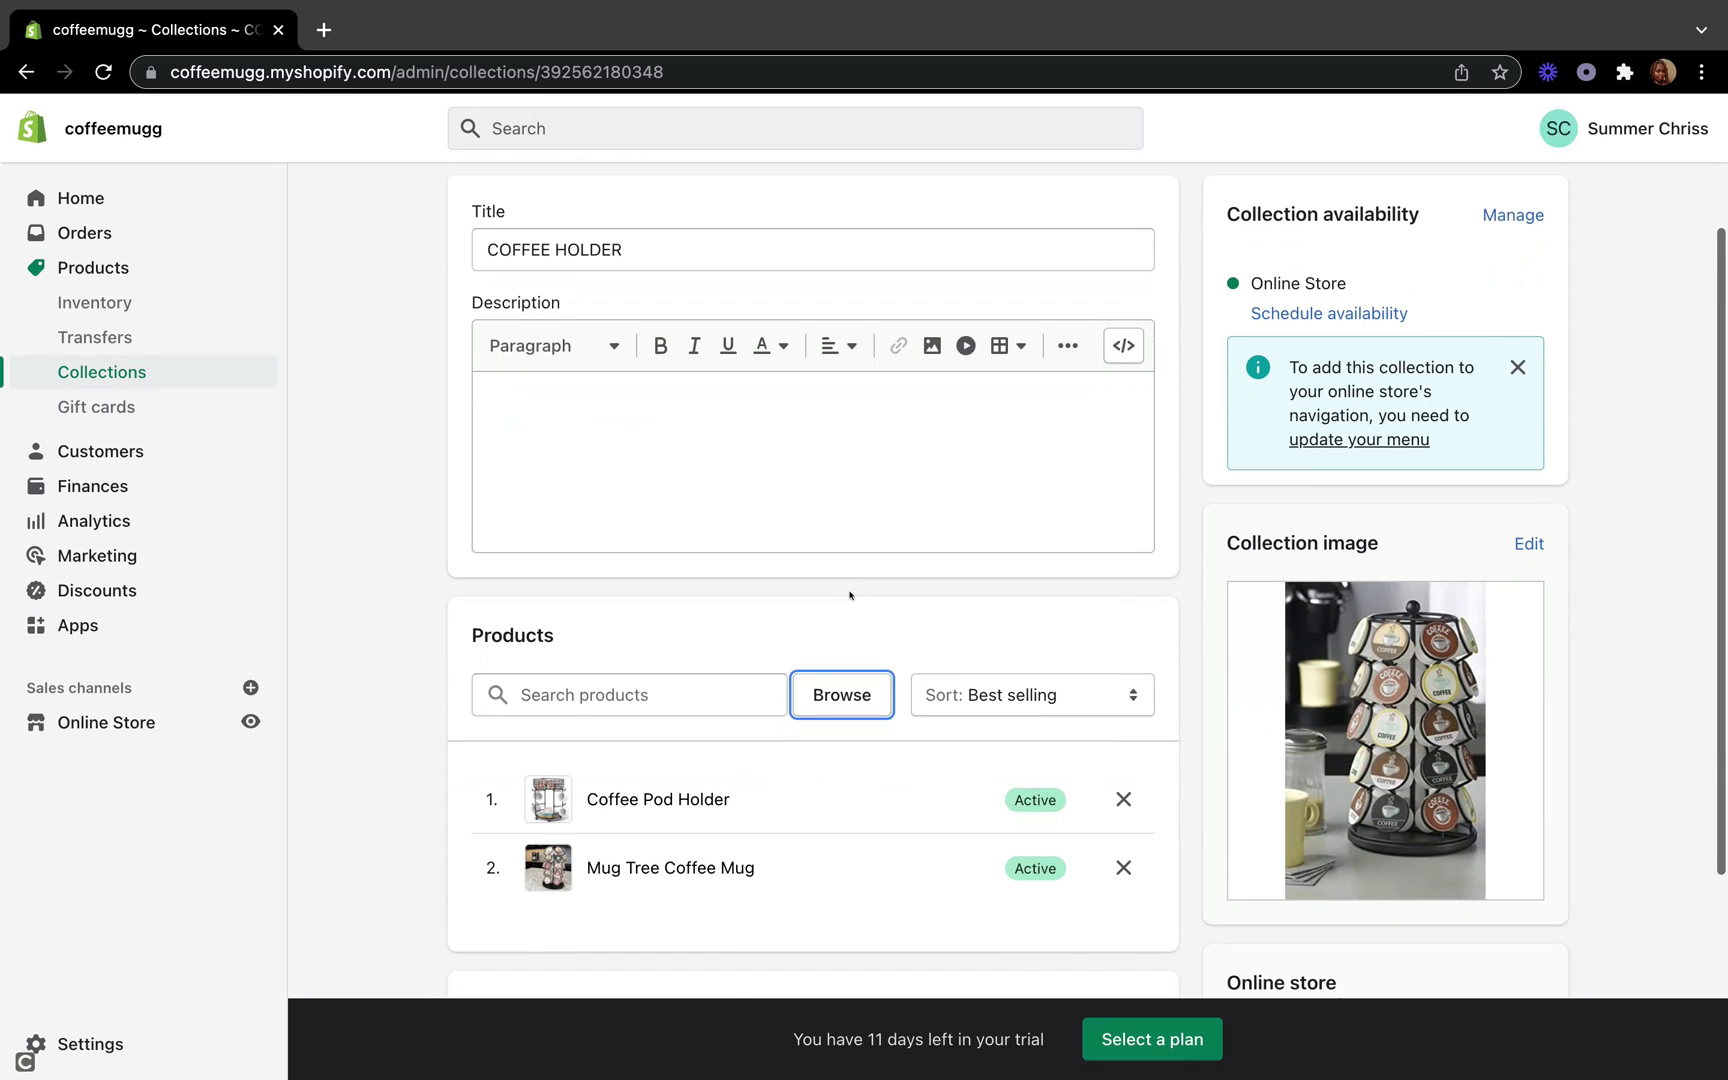
scroll(760, 557, "up", 4)
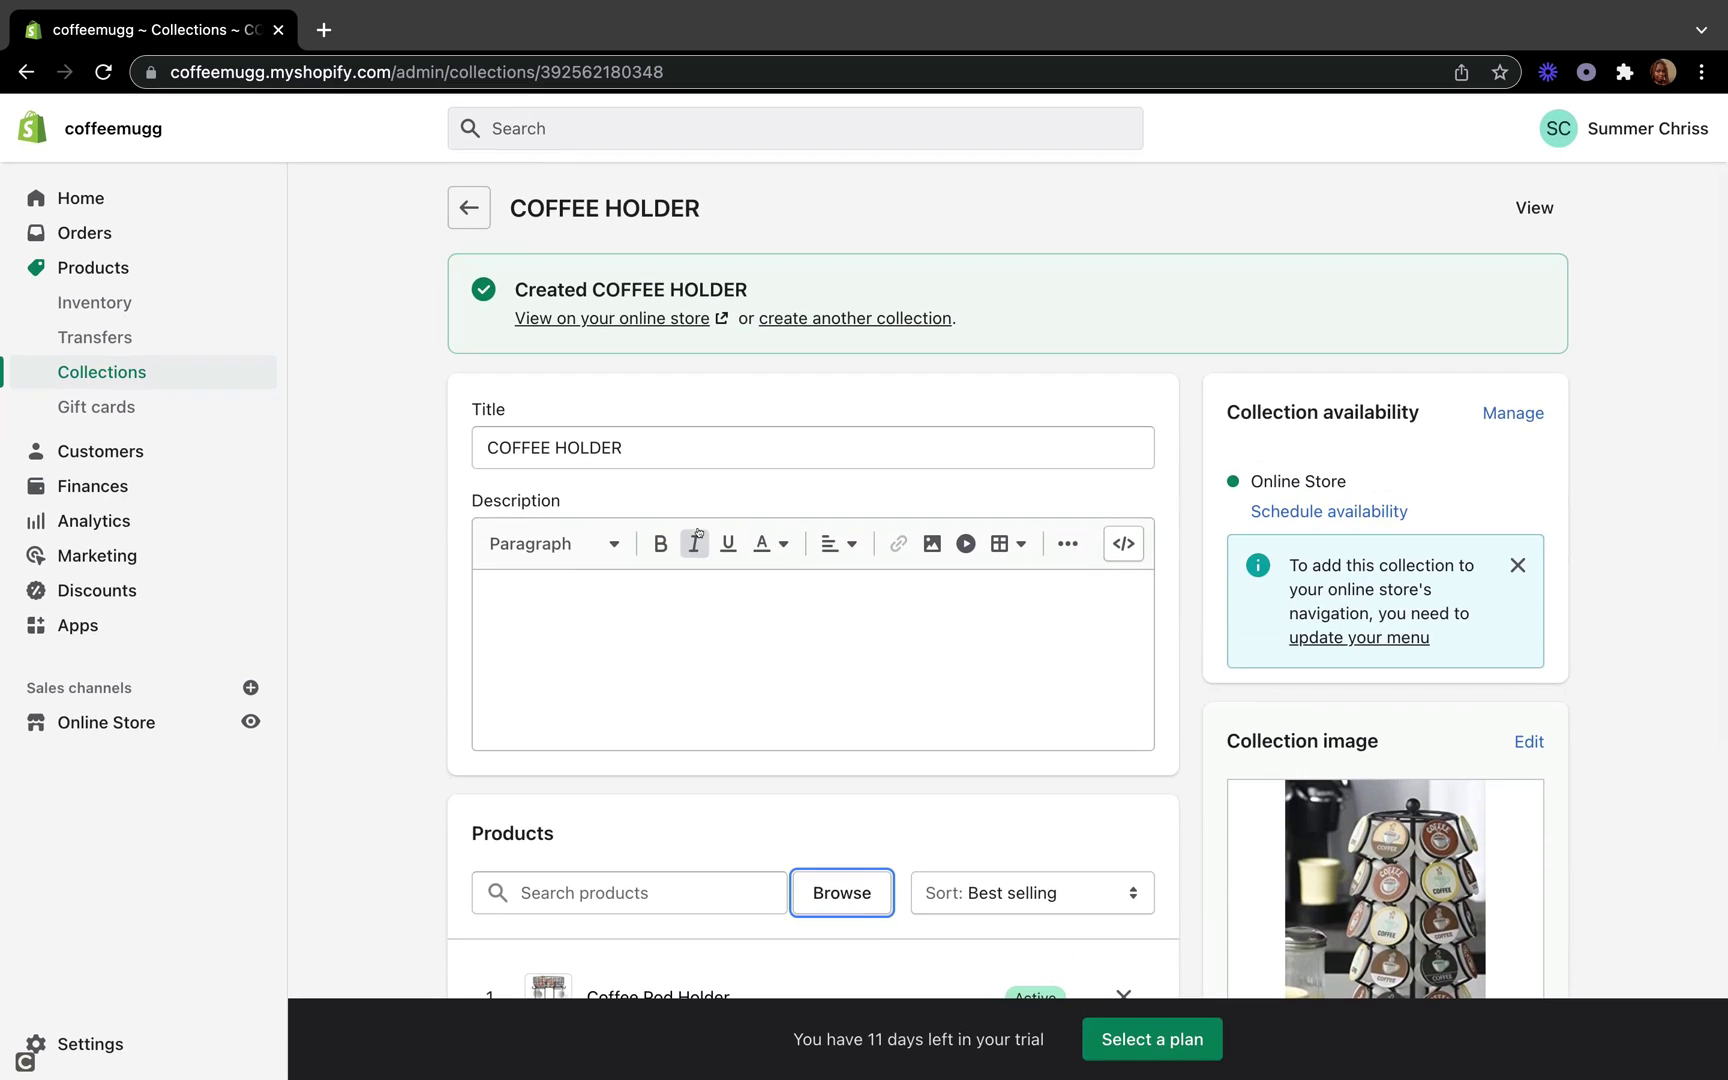
scroll(609, 663, "down", 5)
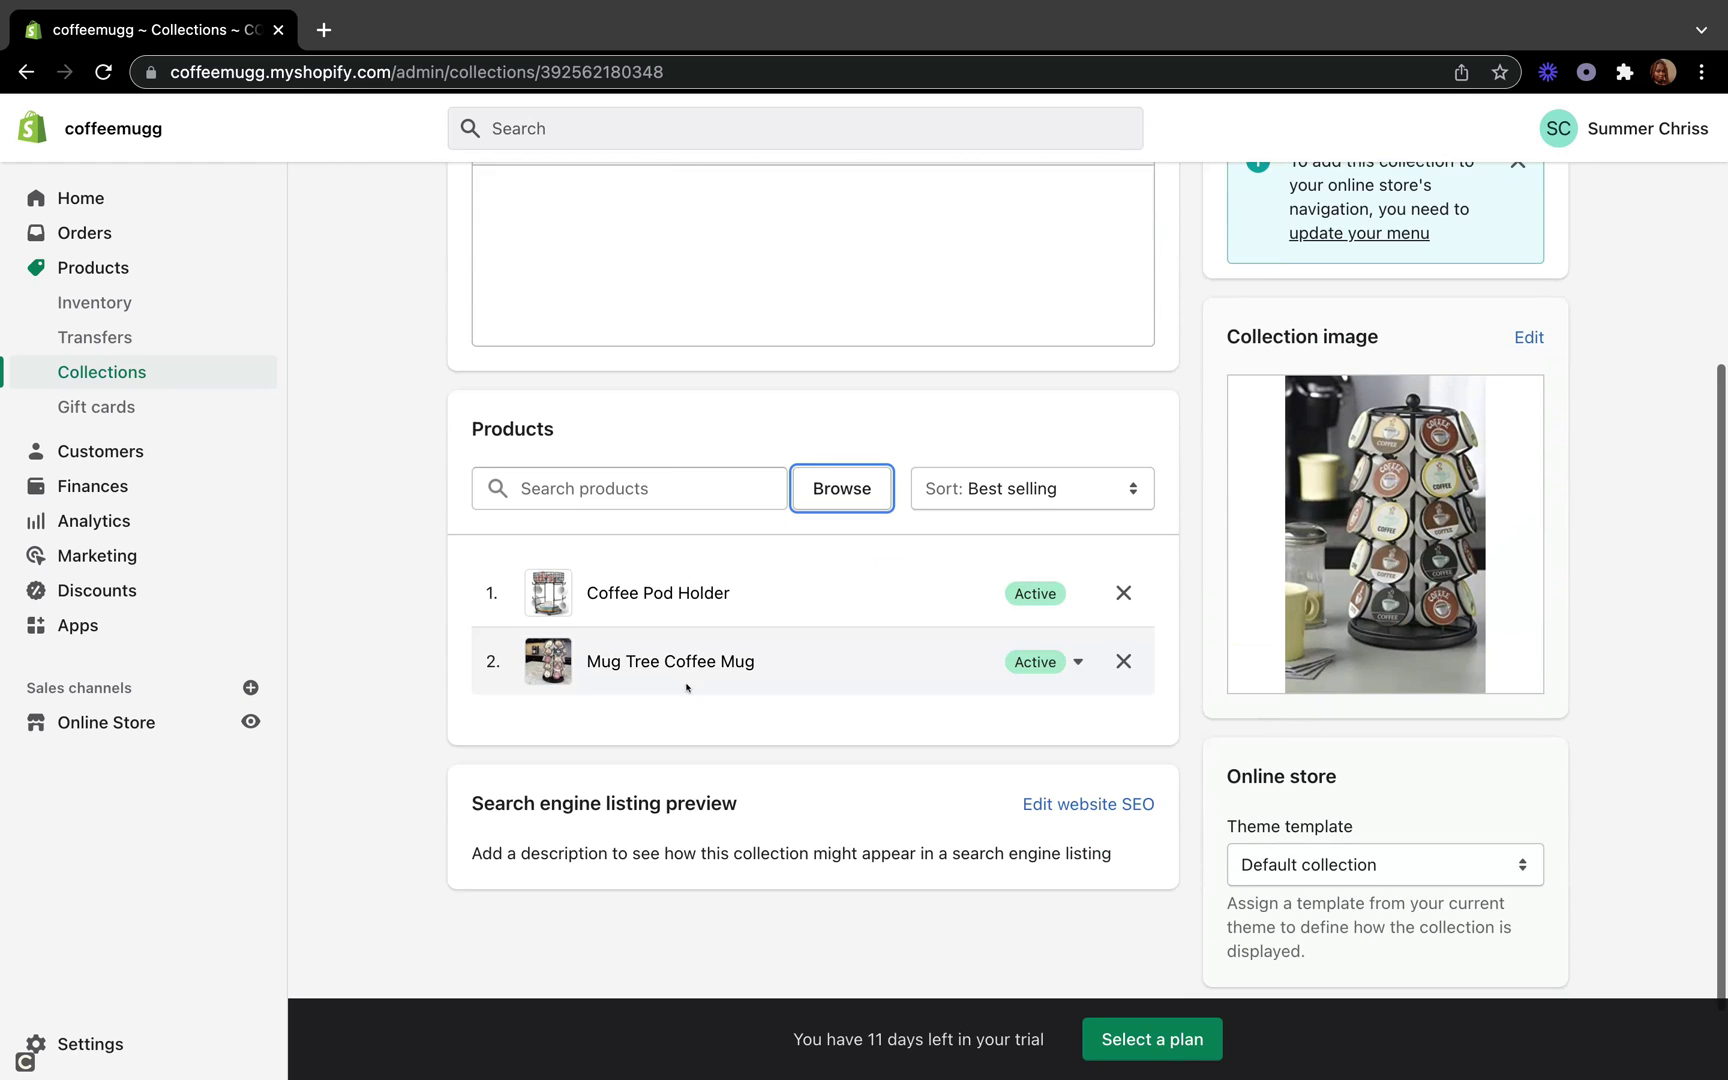
left_click(671, 472)
left_click(841, 480)
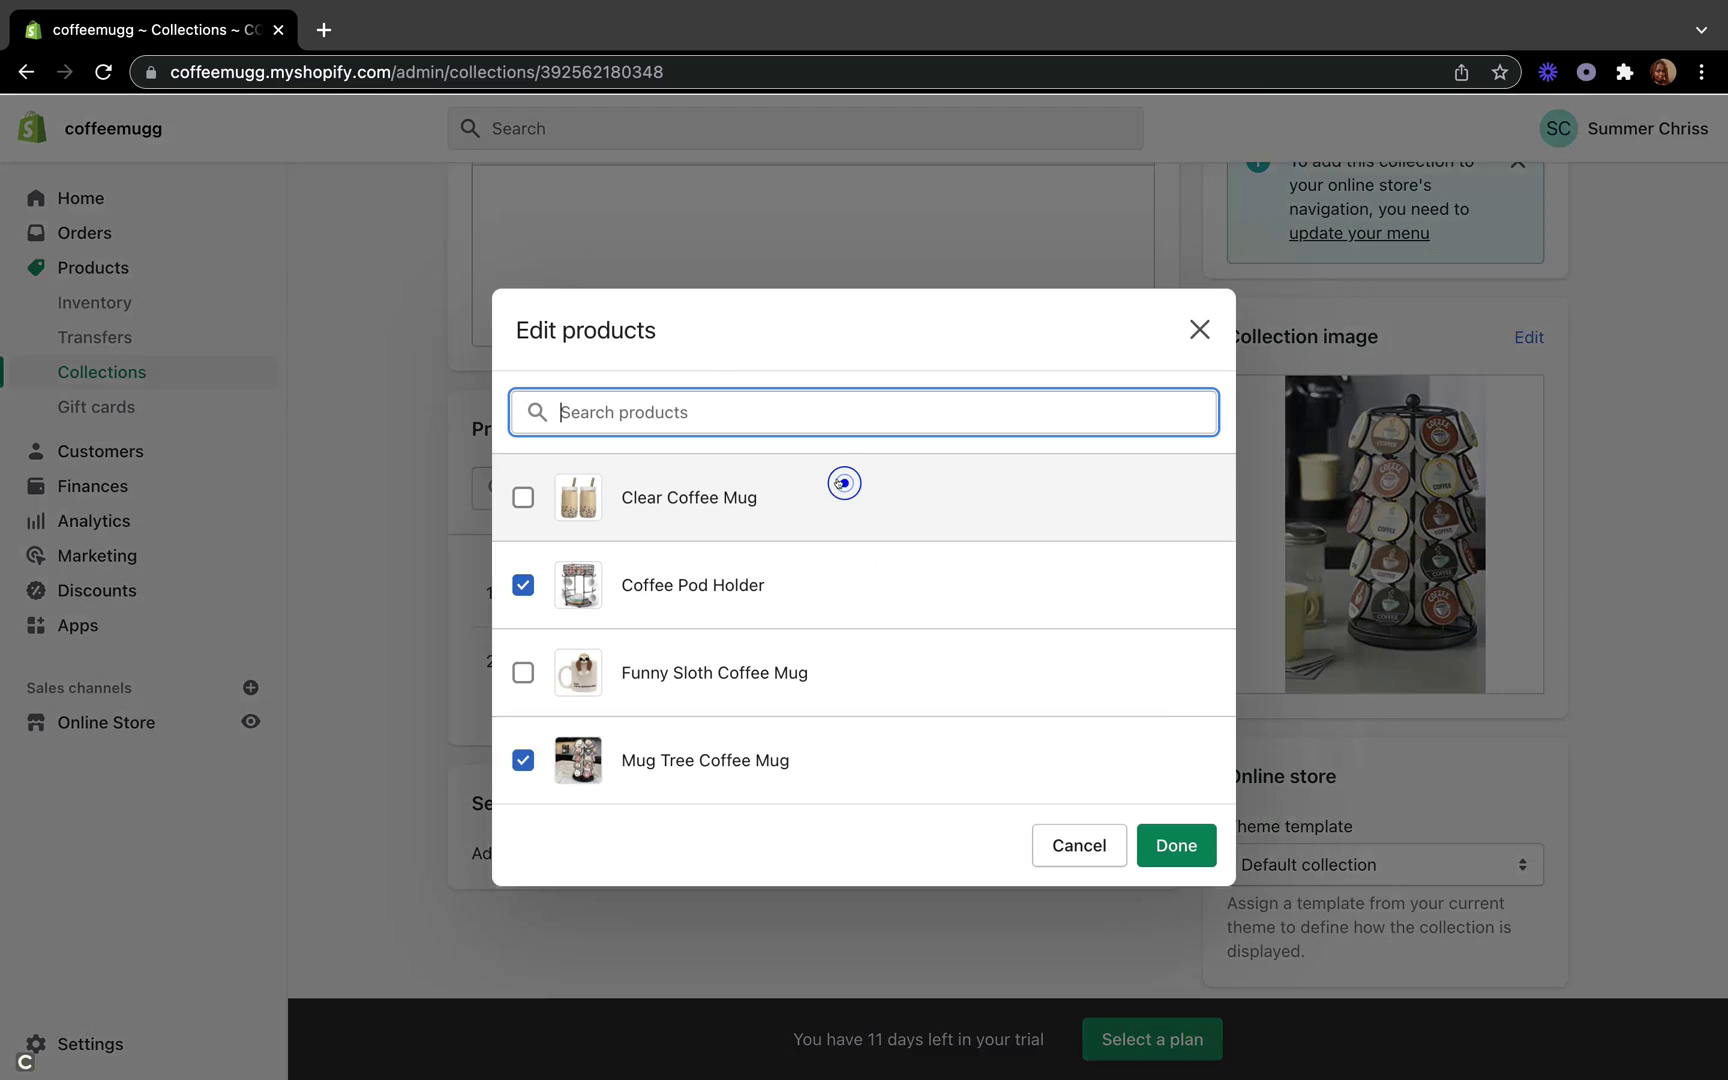
left_click(1176, 845)
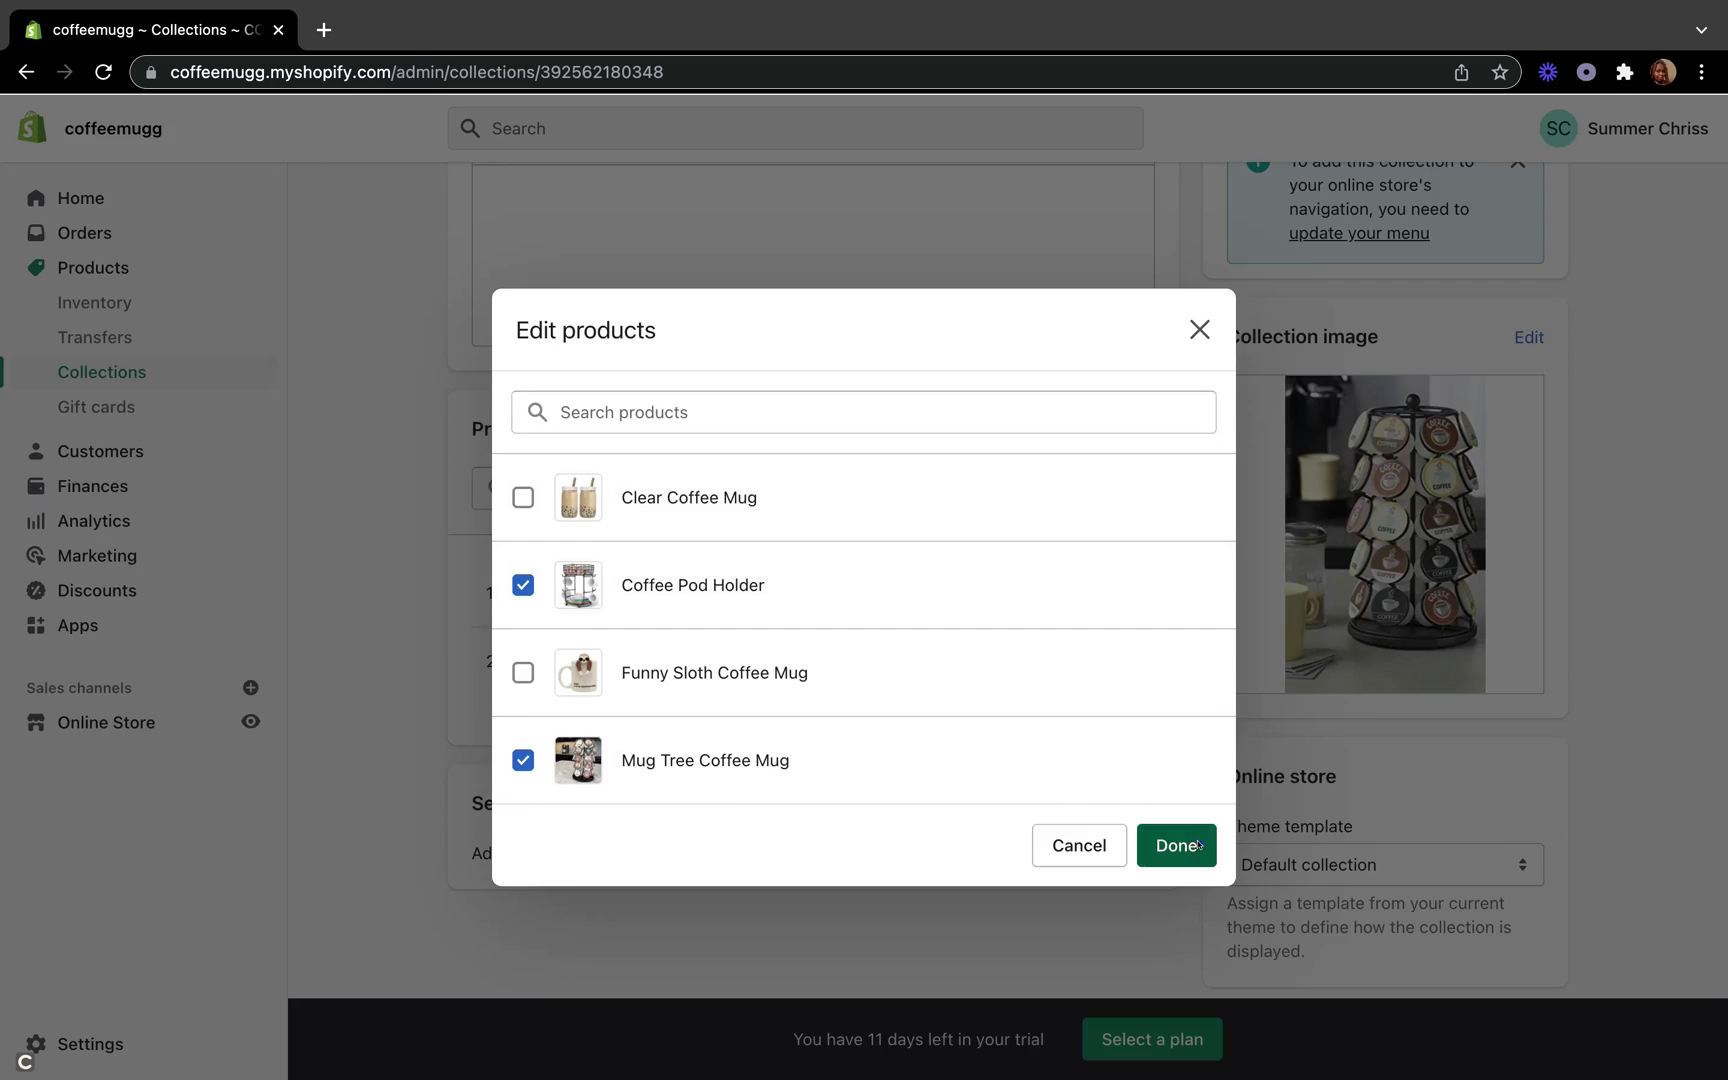
- Review the saved COFFEE HOLDER collection with Coffee Pod Holder and Mug Tree Coffee Mug, then go back to Collections
scroll(980, 633, "up", 2)
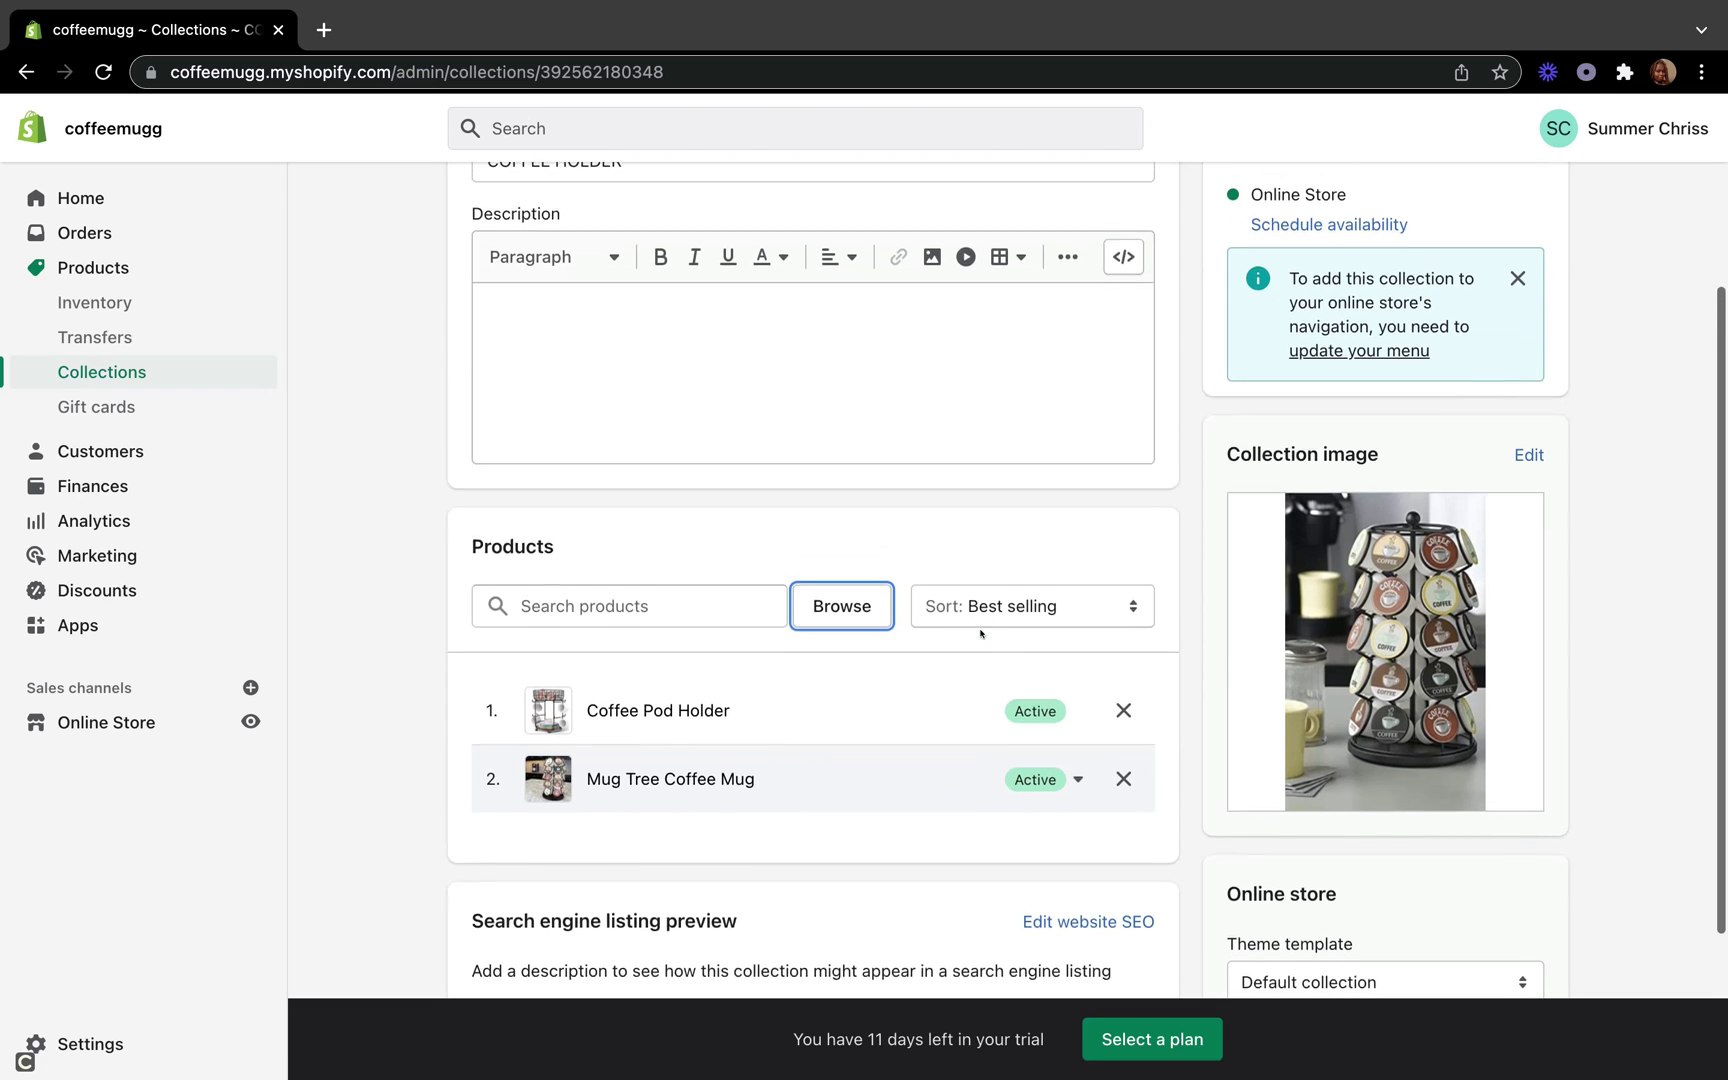
scroll(980, 633, "down", 2)
scroll(981, 633, "down", 1)
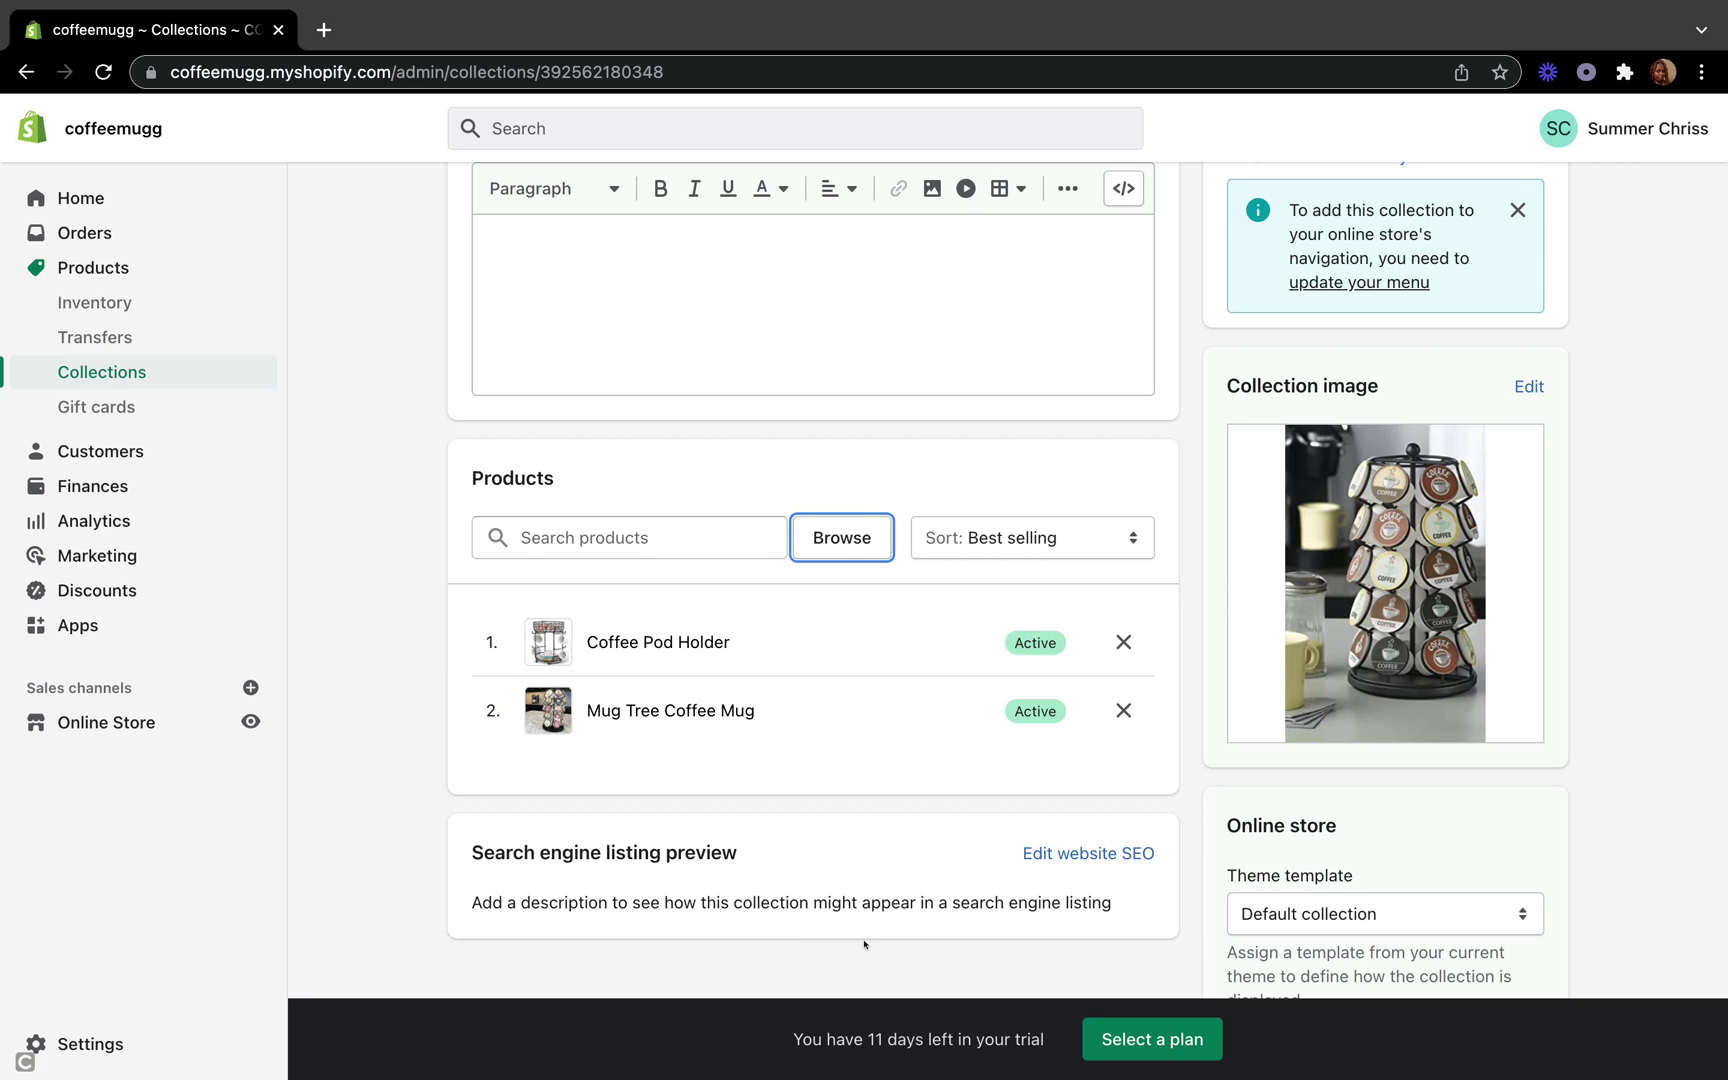
scroll(865, 944, "up", 1)
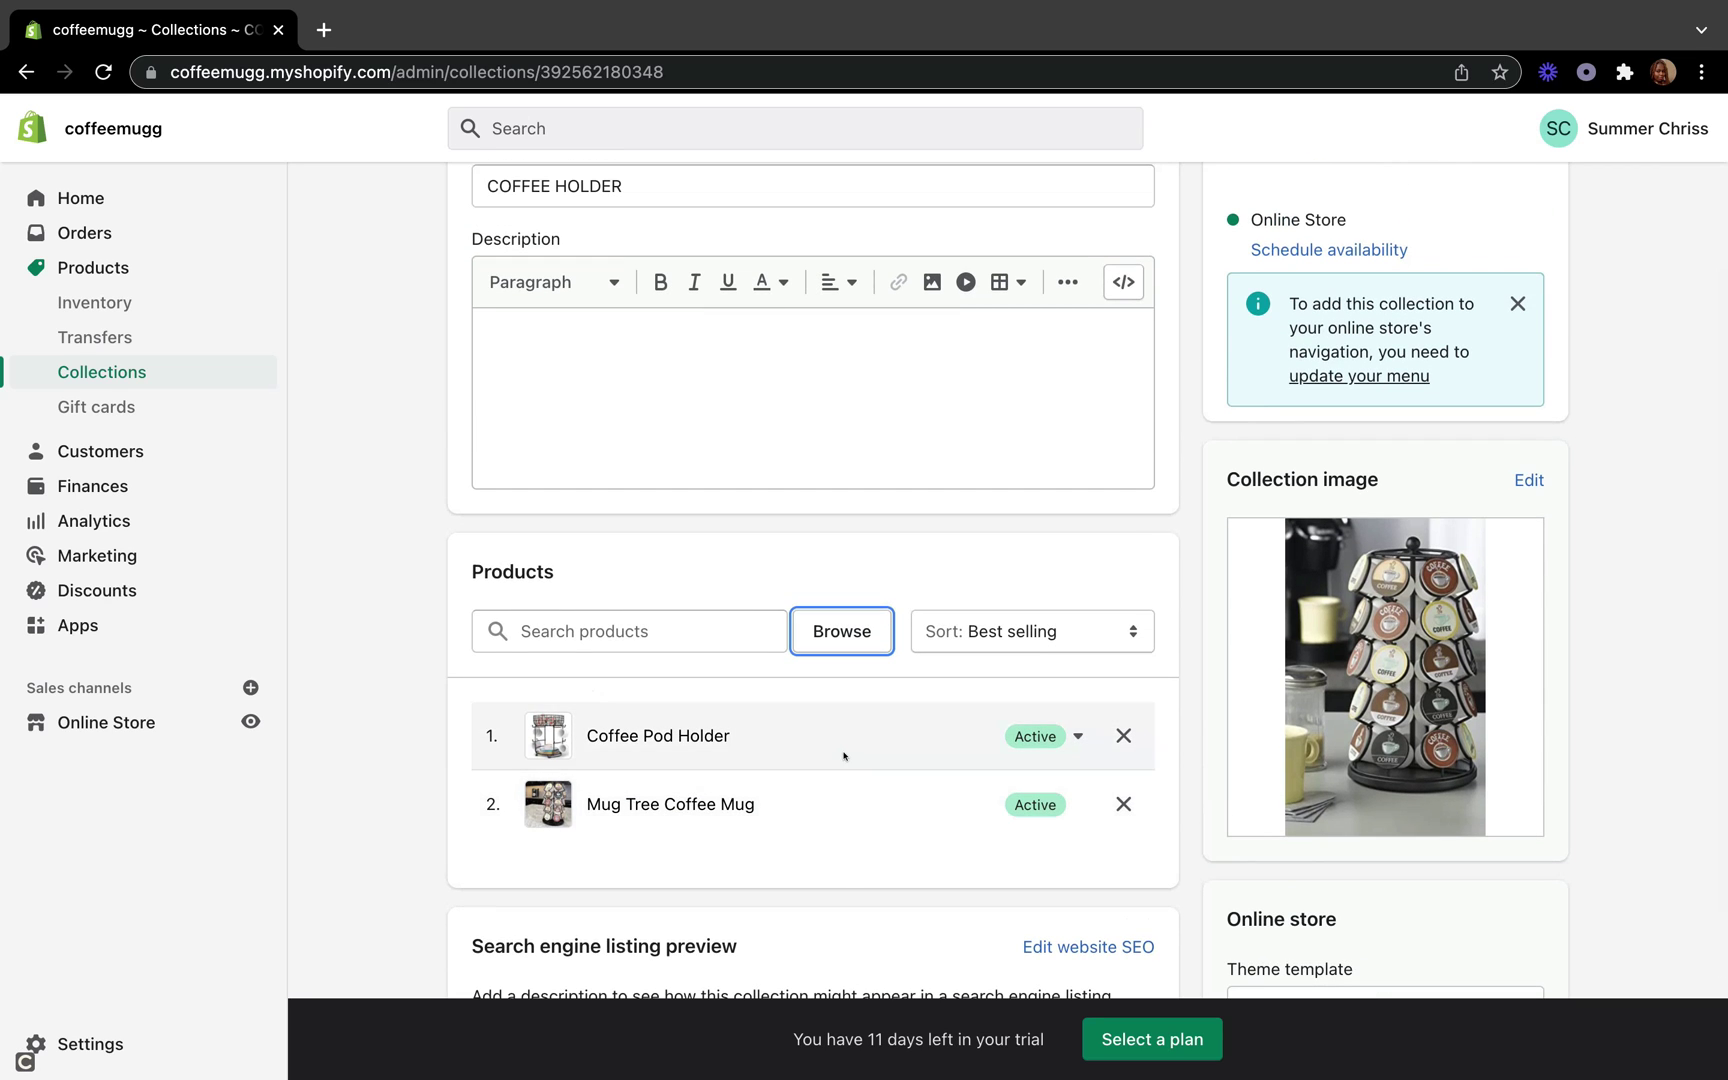
scroll(915, 620, "up", 1)
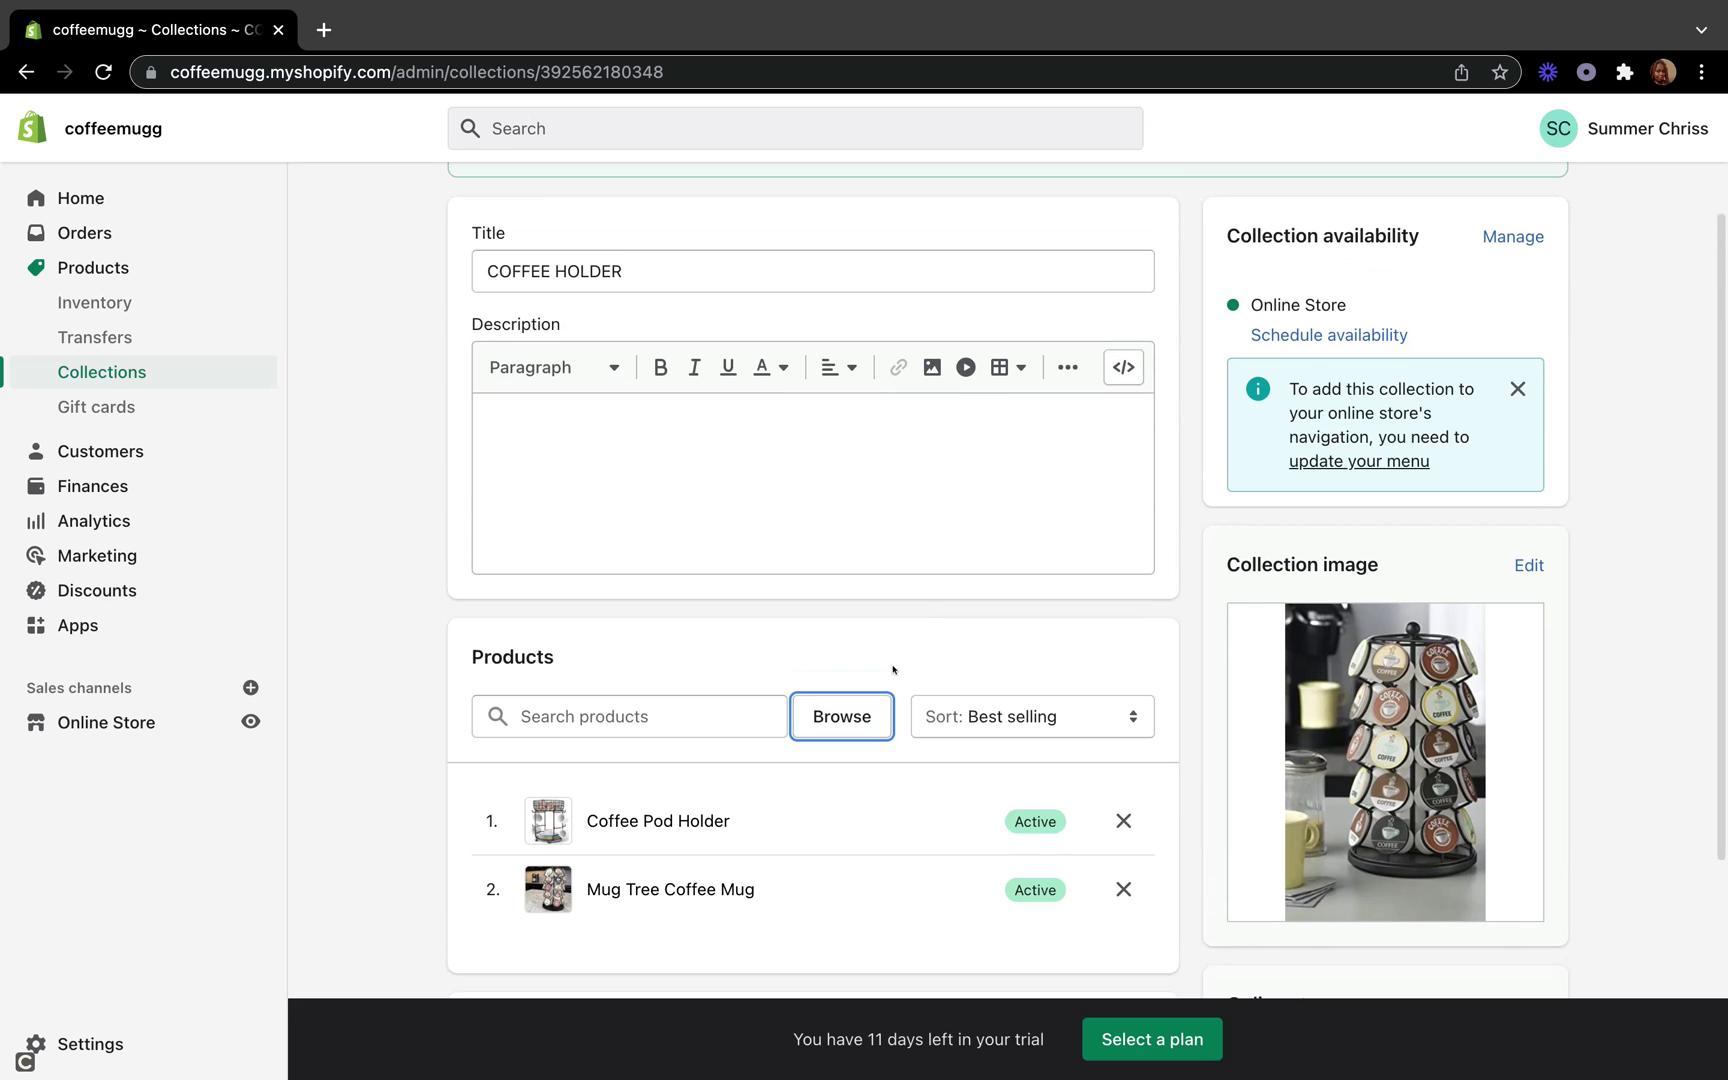
scroll(866, 733, "down", 4)
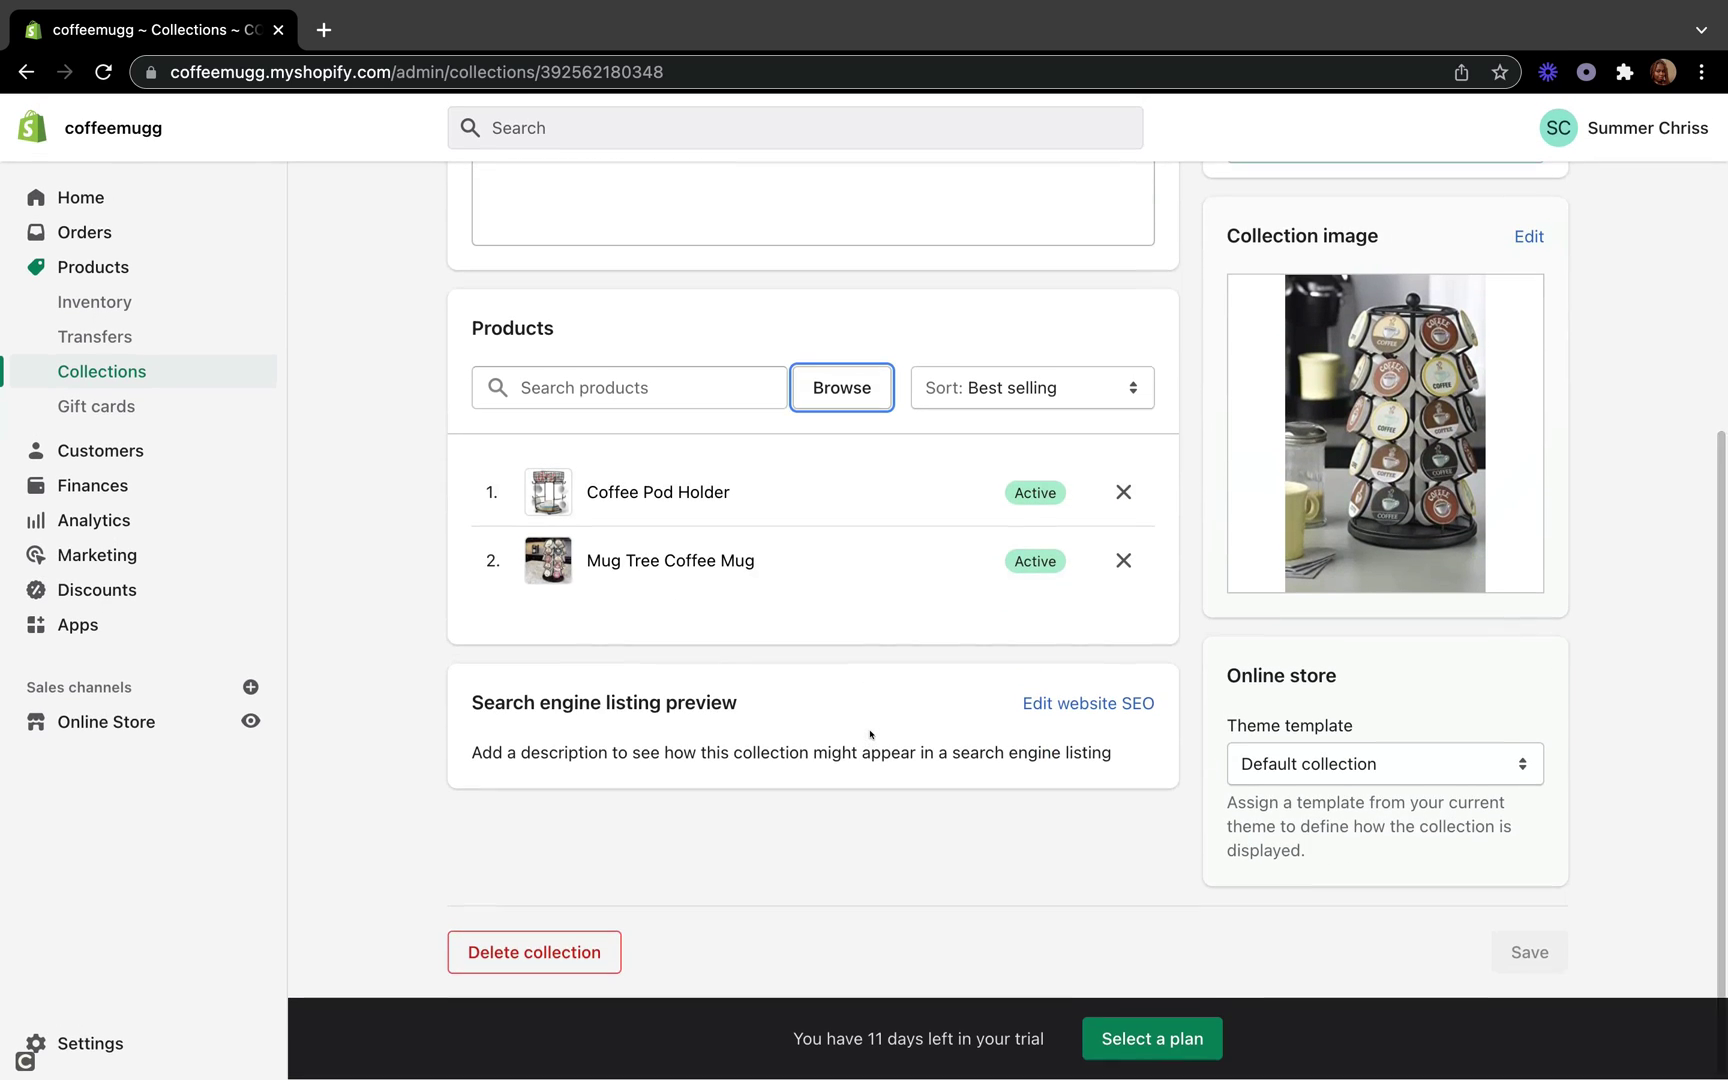
scroll(870, 735, "up", 6)
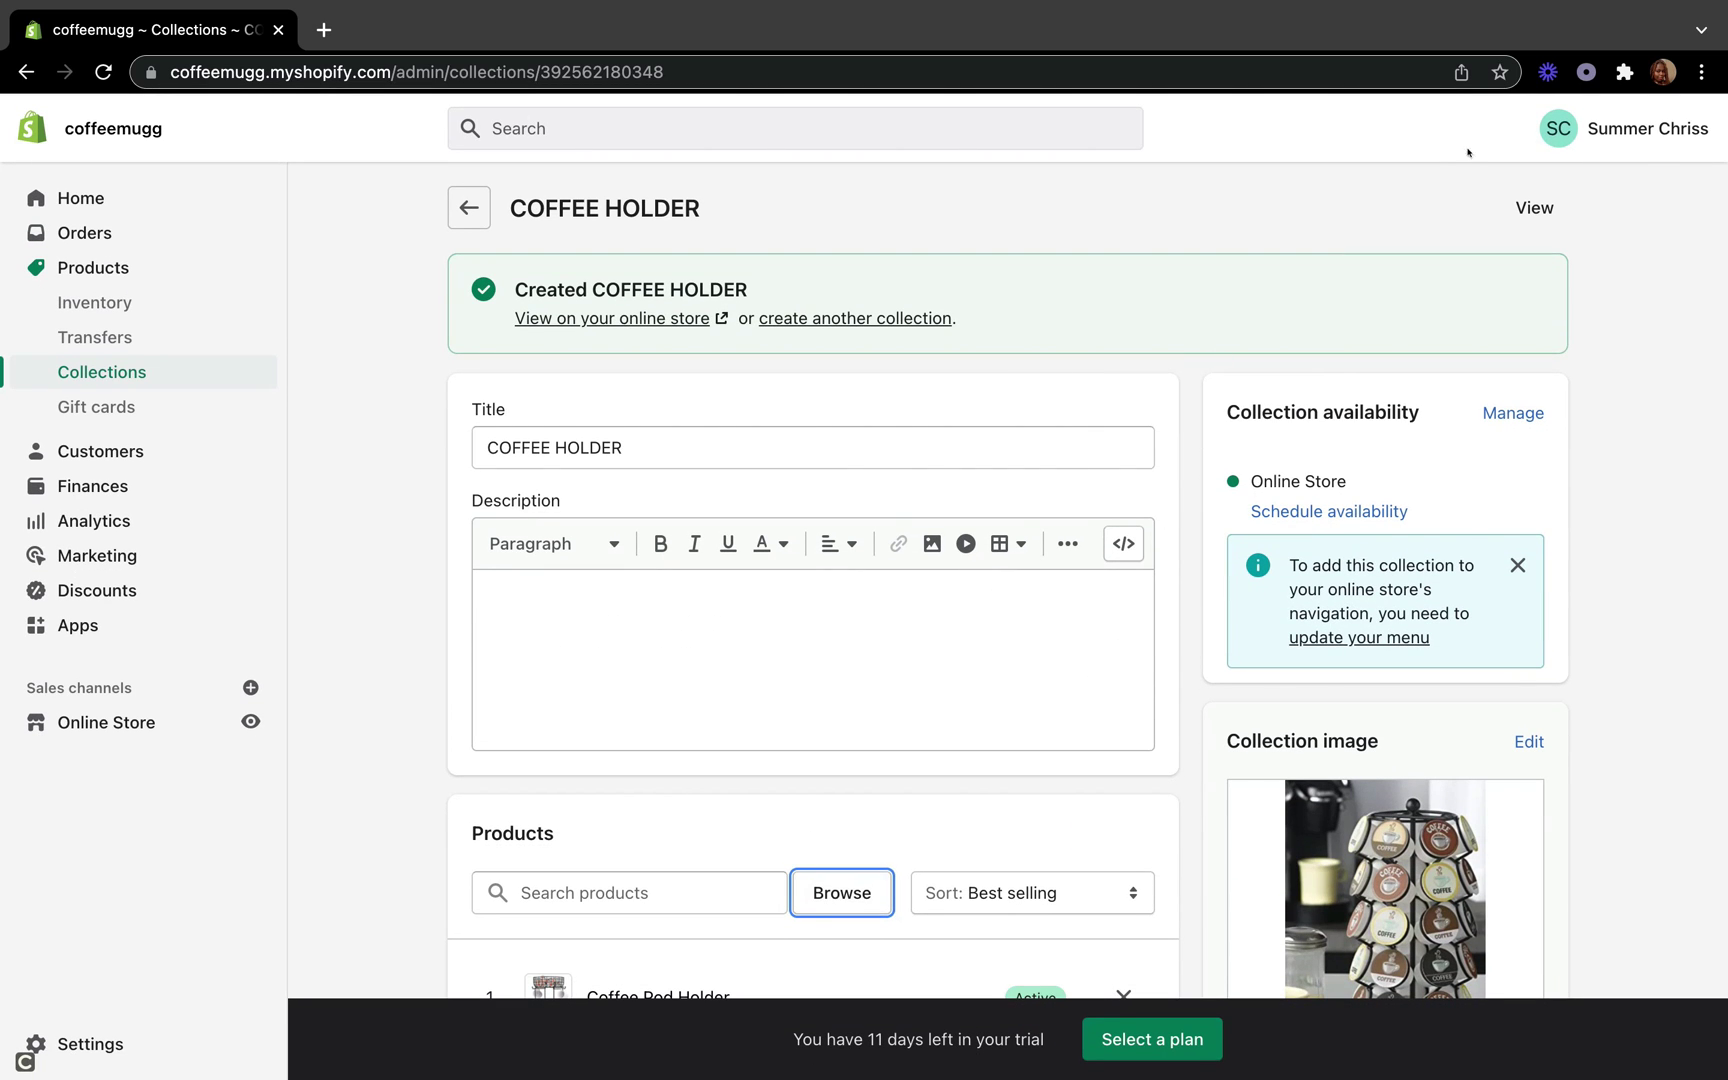
left_click(469, 207)
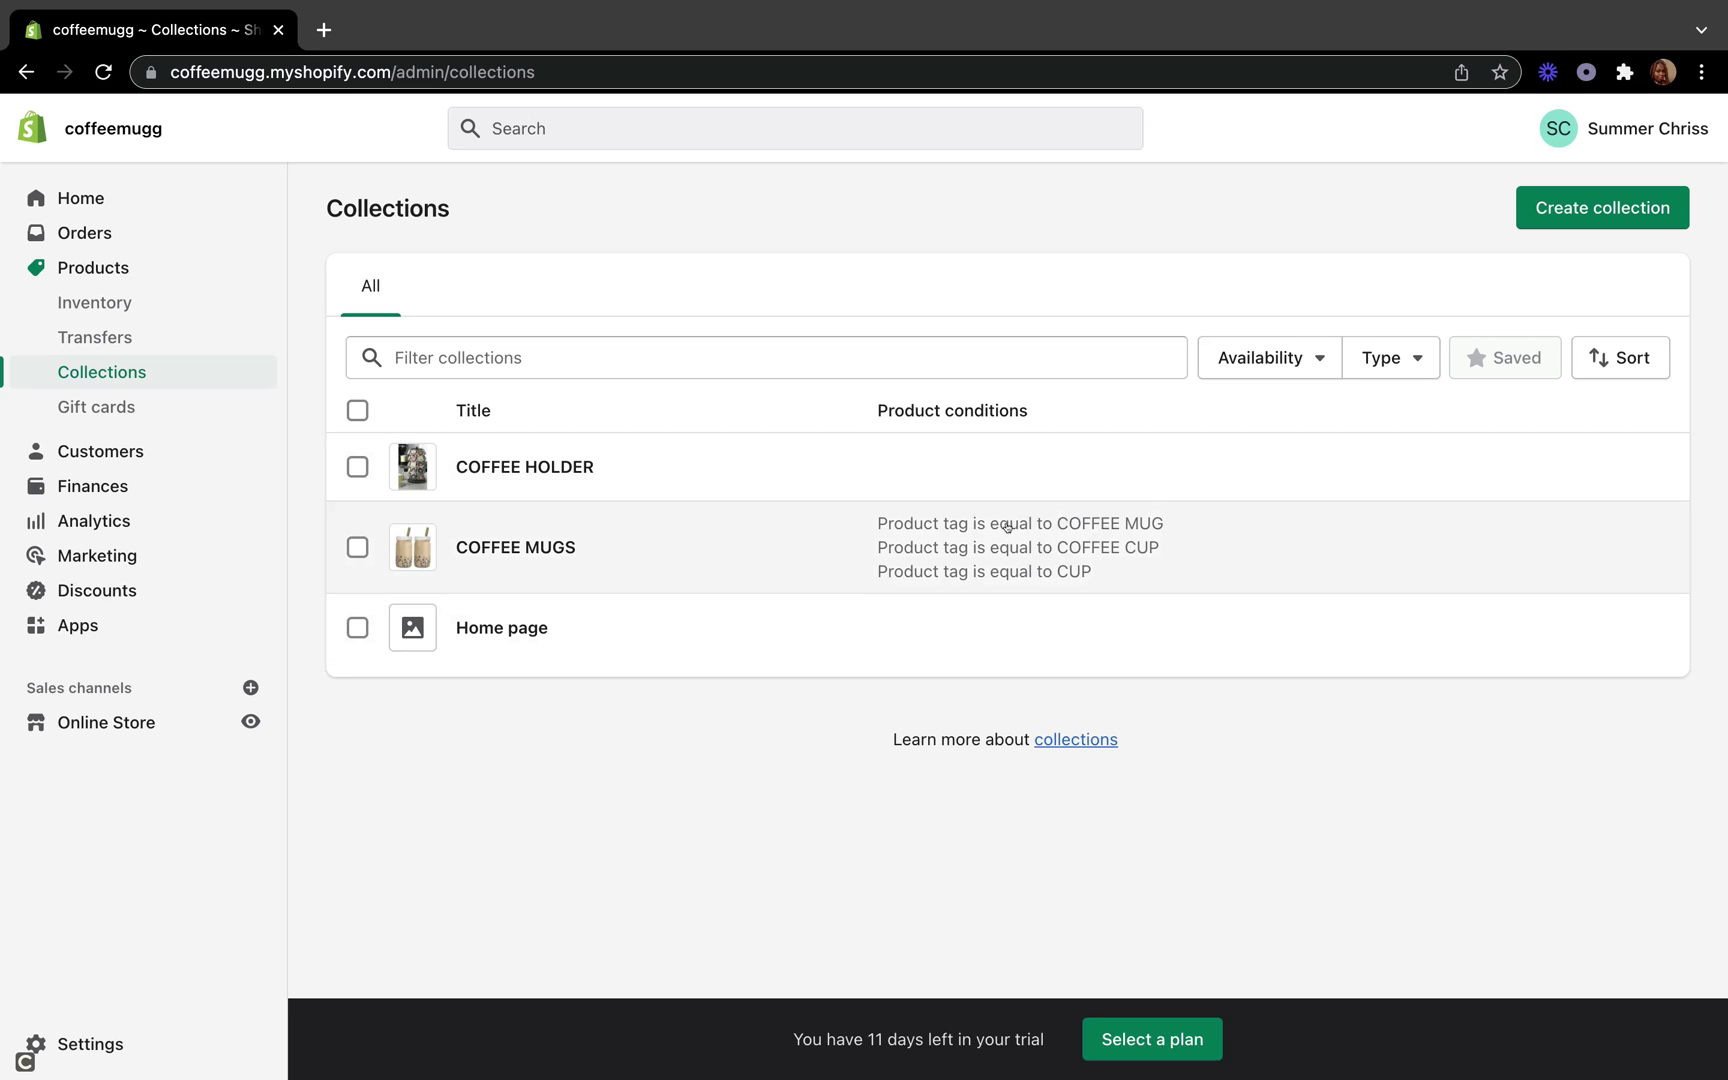
- Open COFFEE MUGS, check its three tag conditions and matching products, and preview it on the storefront
key("Tab")
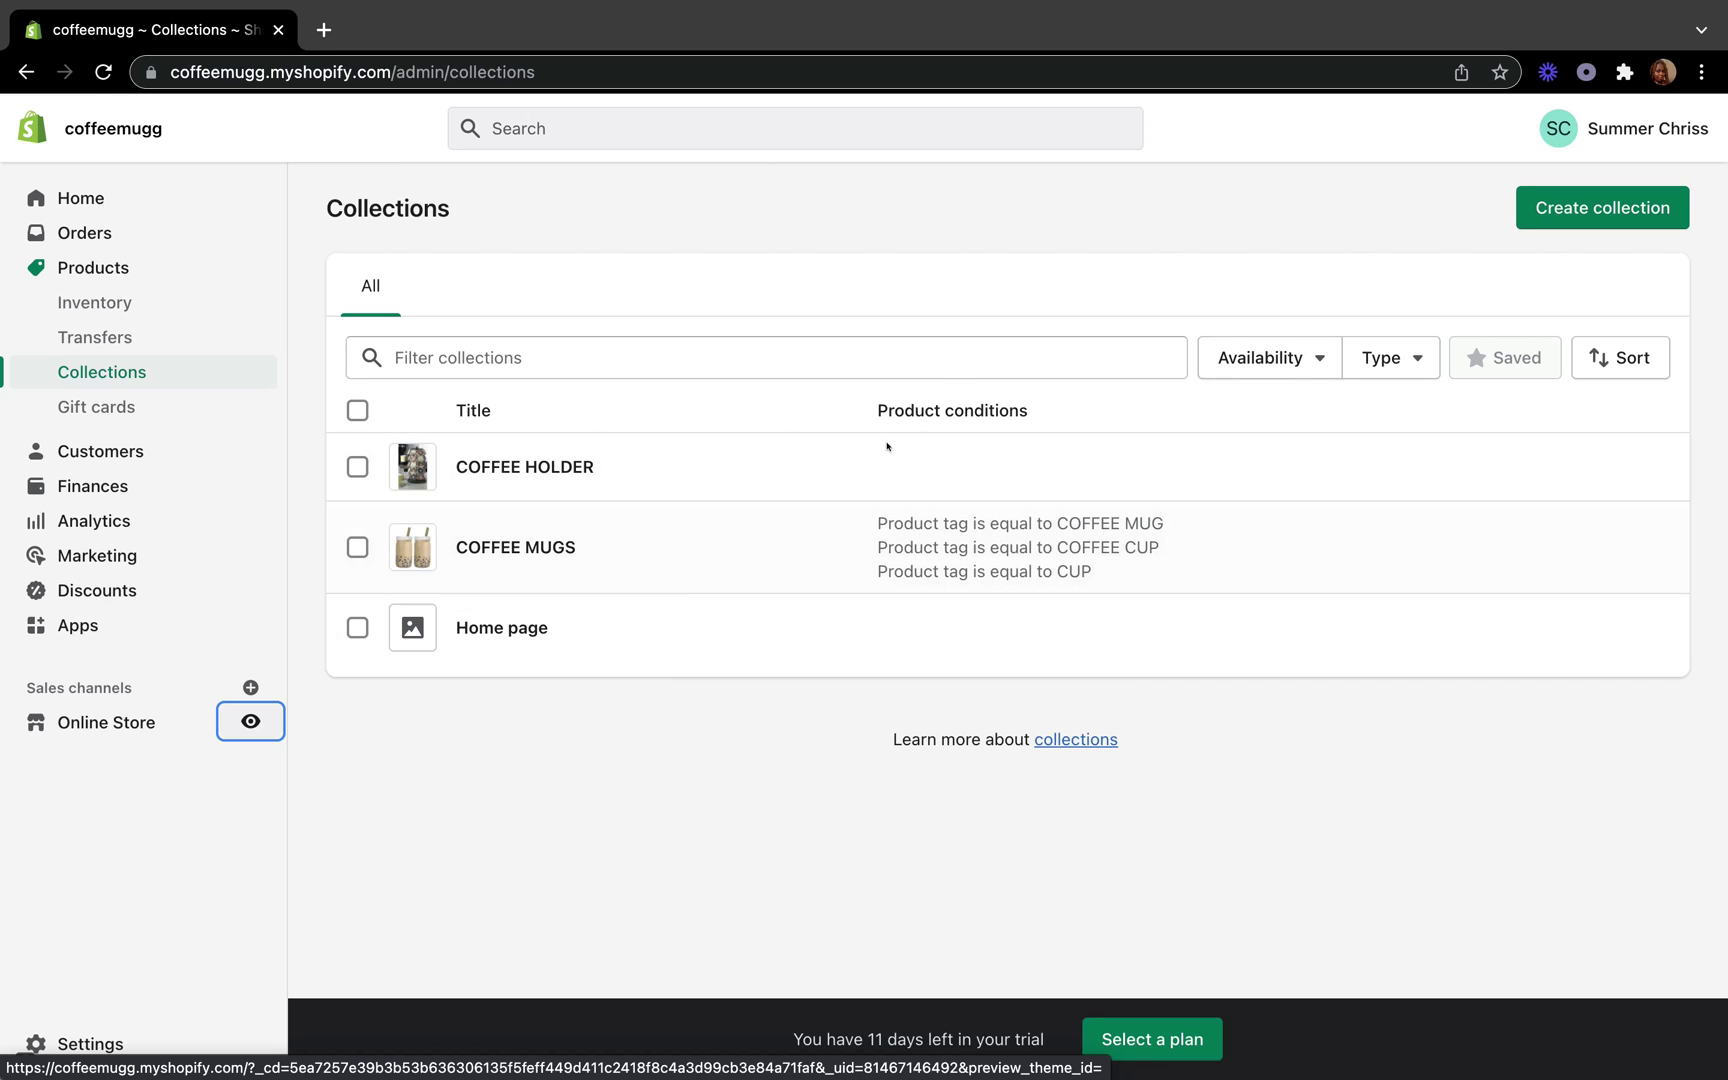
left_click(972, 531)
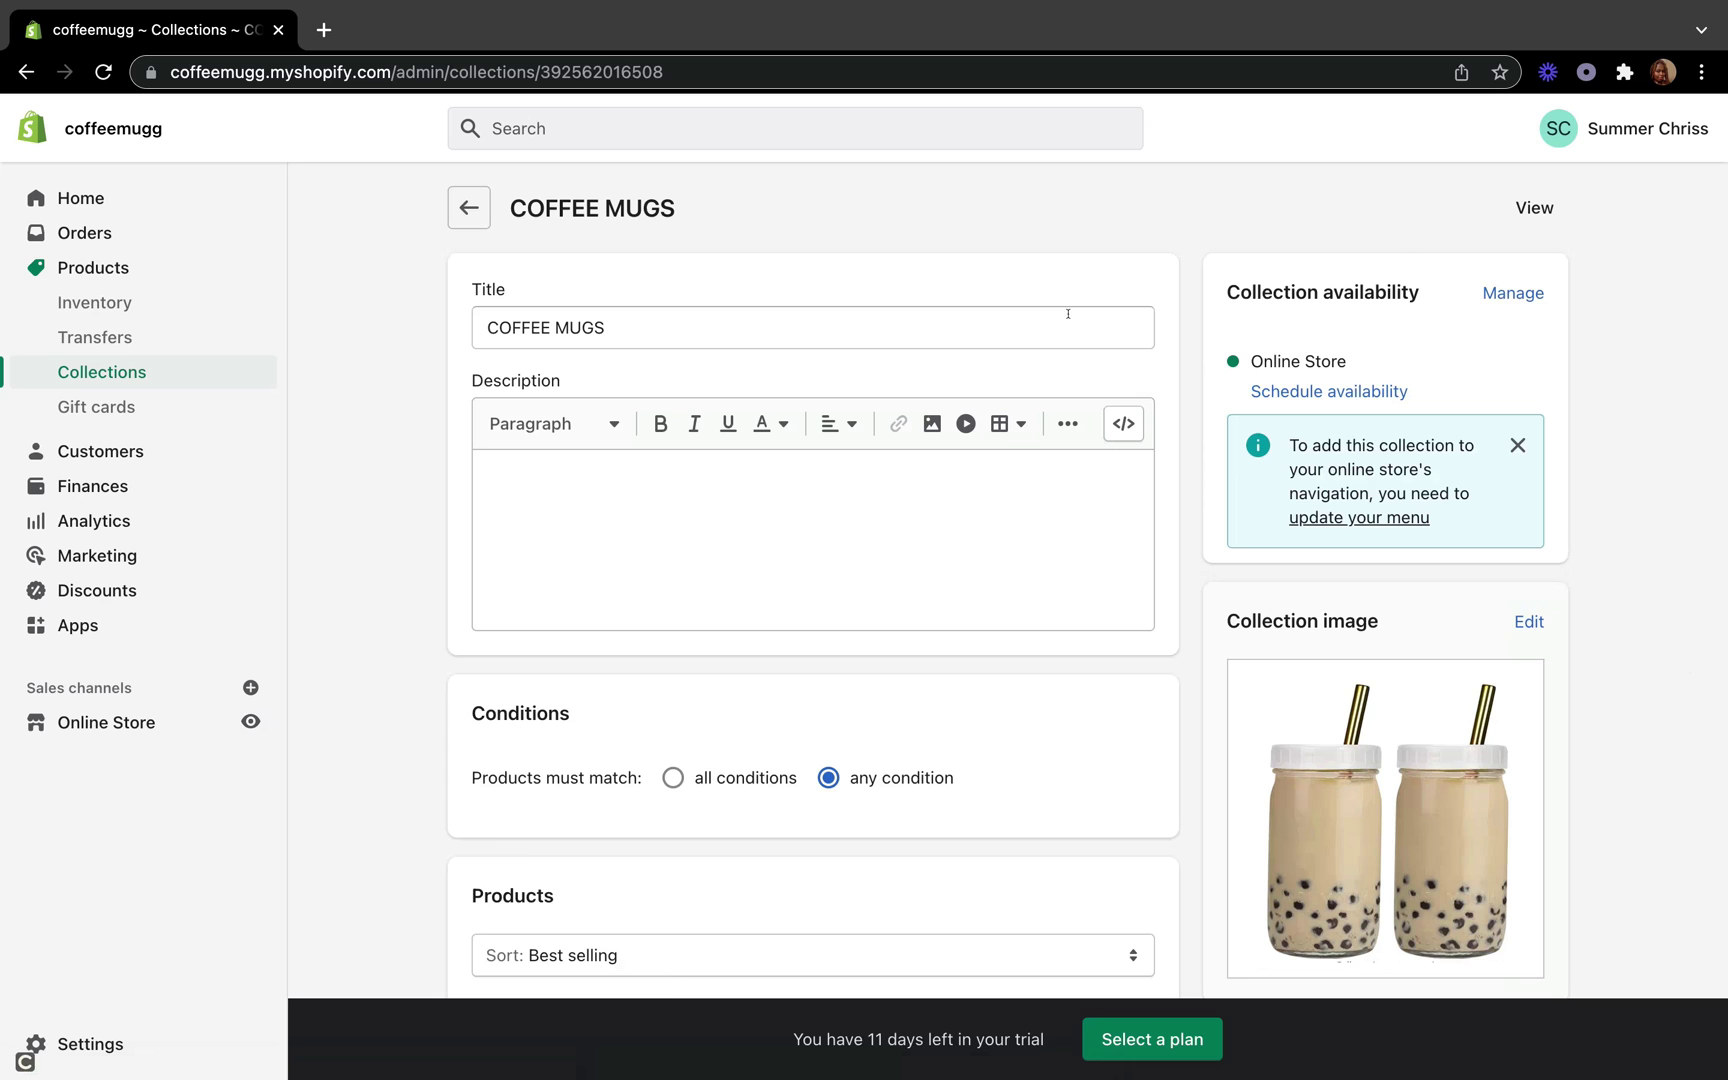
scroll(1145, 509, "down", 5)
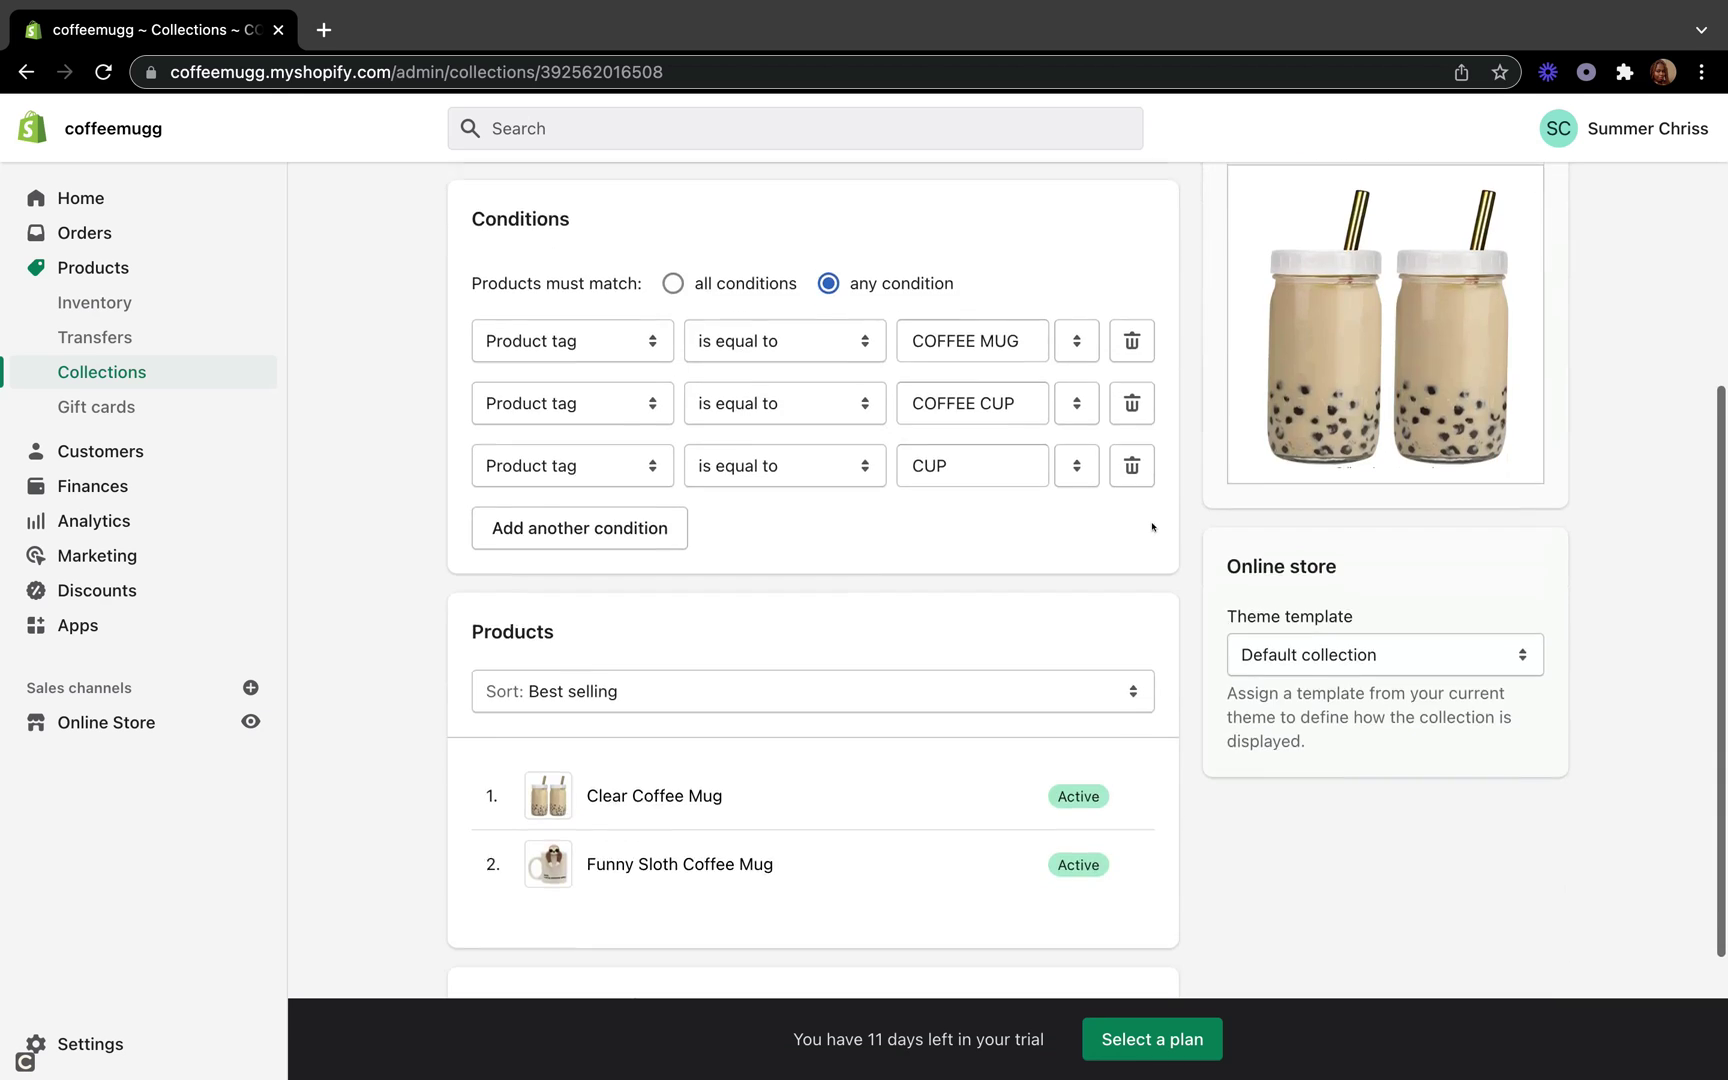
scroll(1360, 245, "up", 5)
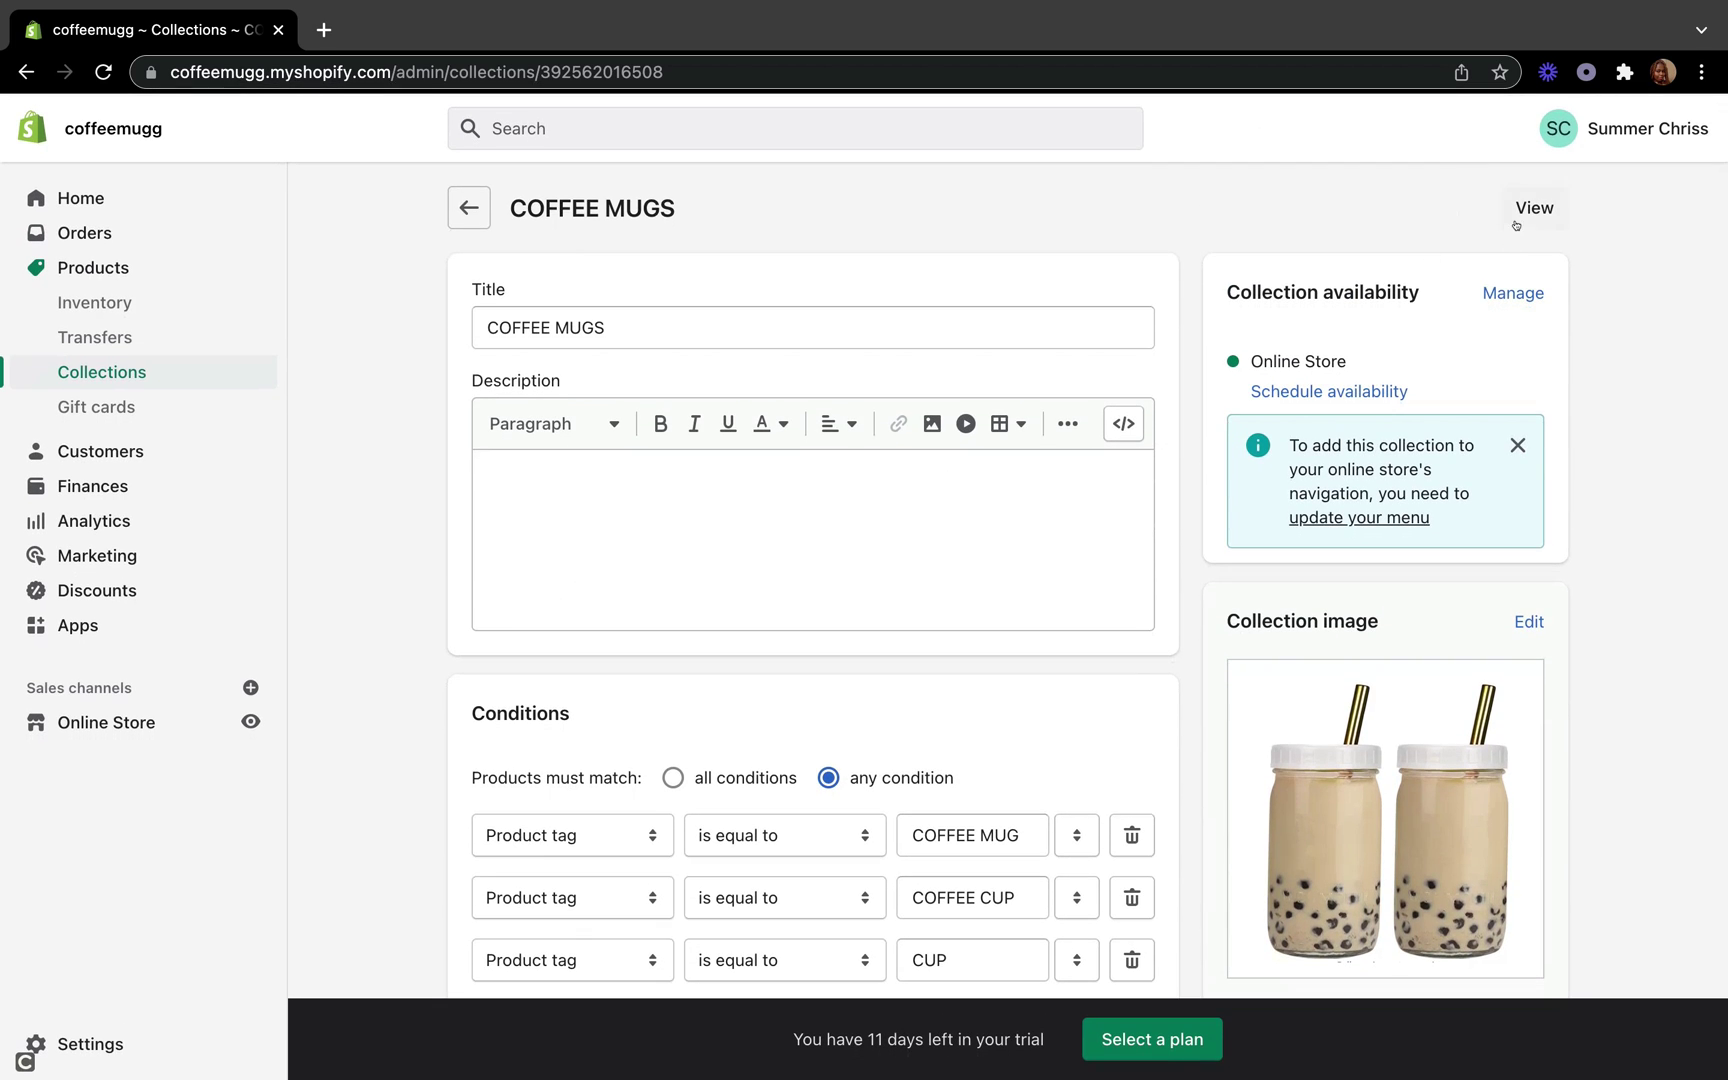
left_click(1516, 222)
- Look over the COFFEE MUGS storefront page showing its two mugs
scroll(1282, 350, "down", 2)
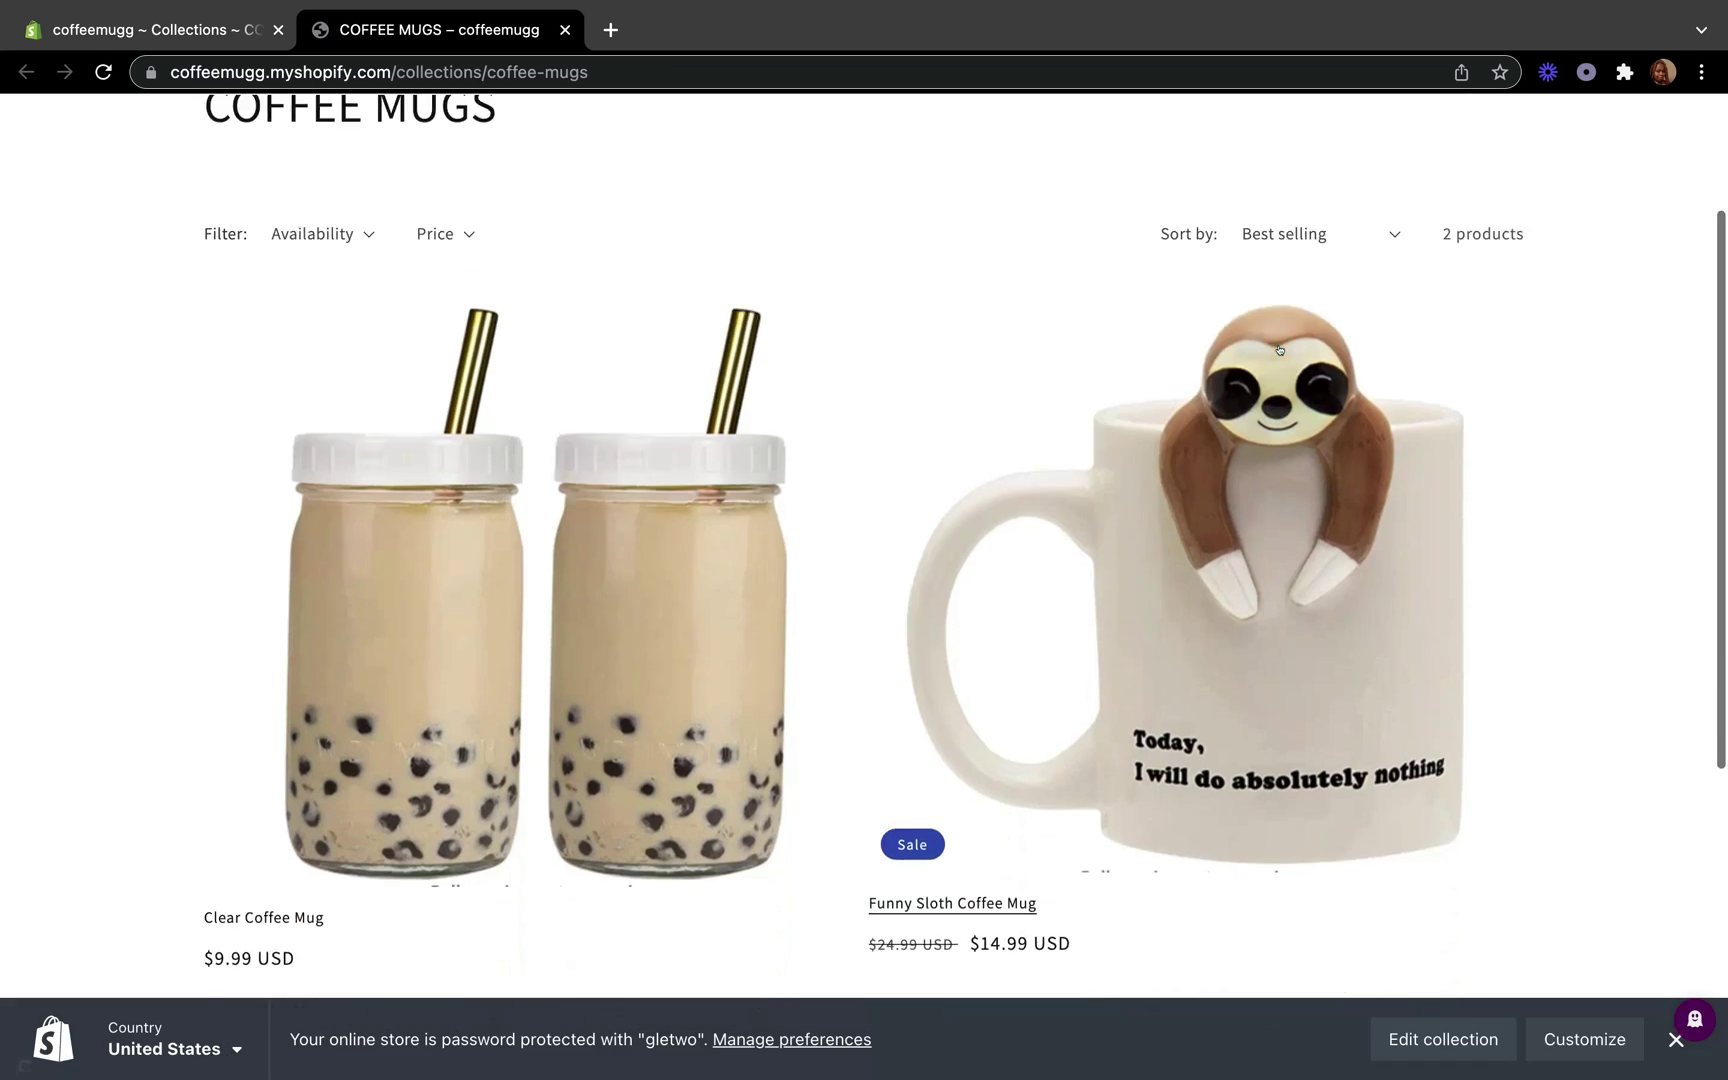
scroll(1279, 349, "down", 5)
scroll(1279, 349, "up", 7)
scroll(1279, 349, "down", 4)
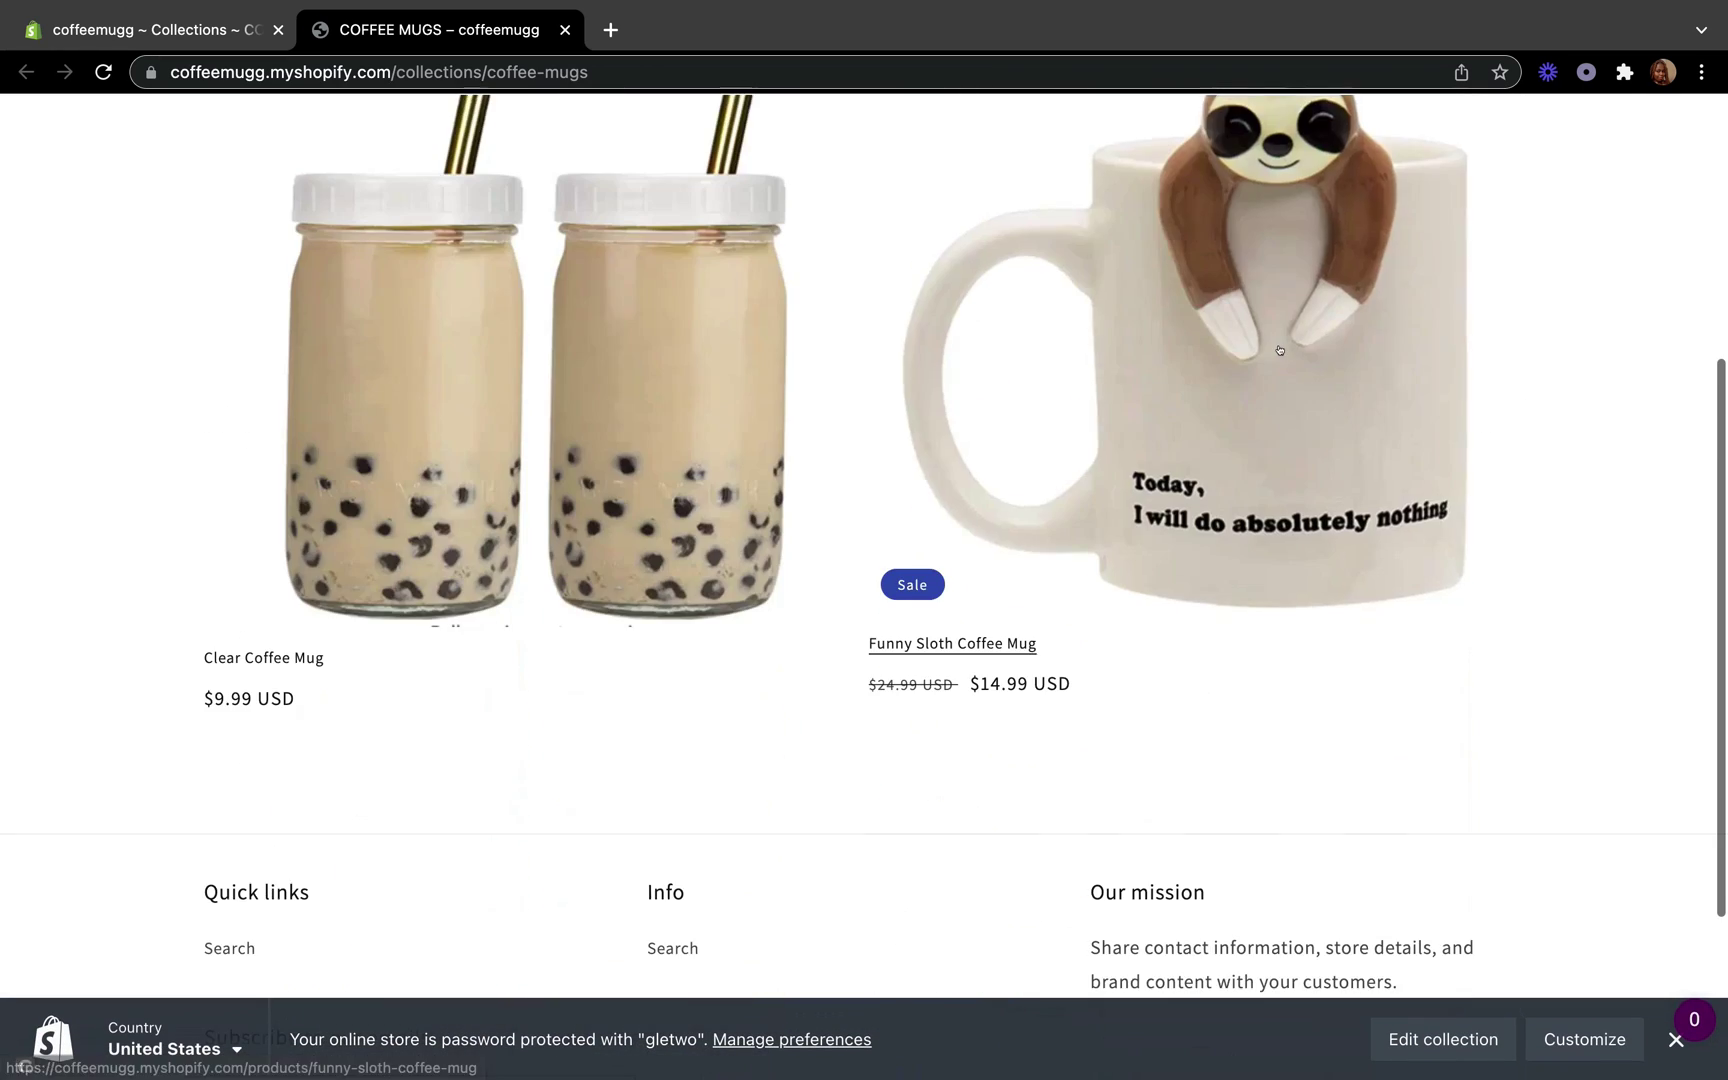
scroll(1279, 349, "up", 3)
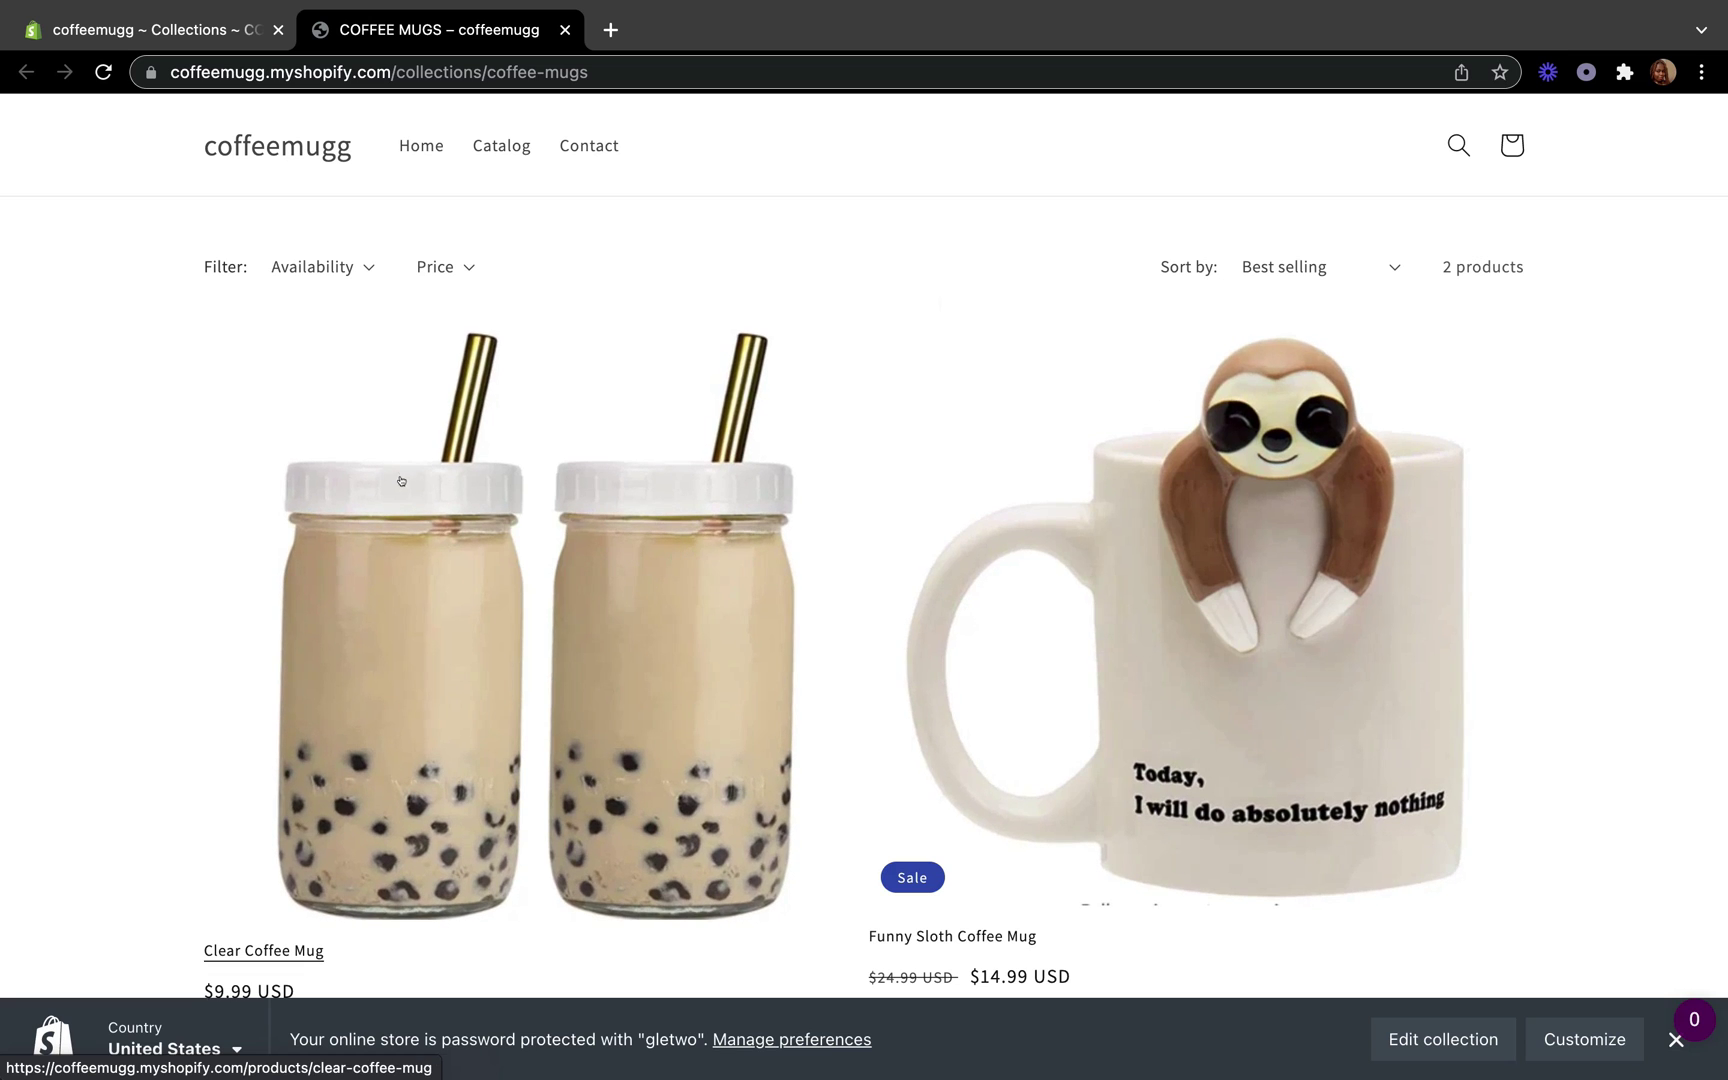
scroll(400, 481, "down", 3)
scroll(288, 260, "up", 5)
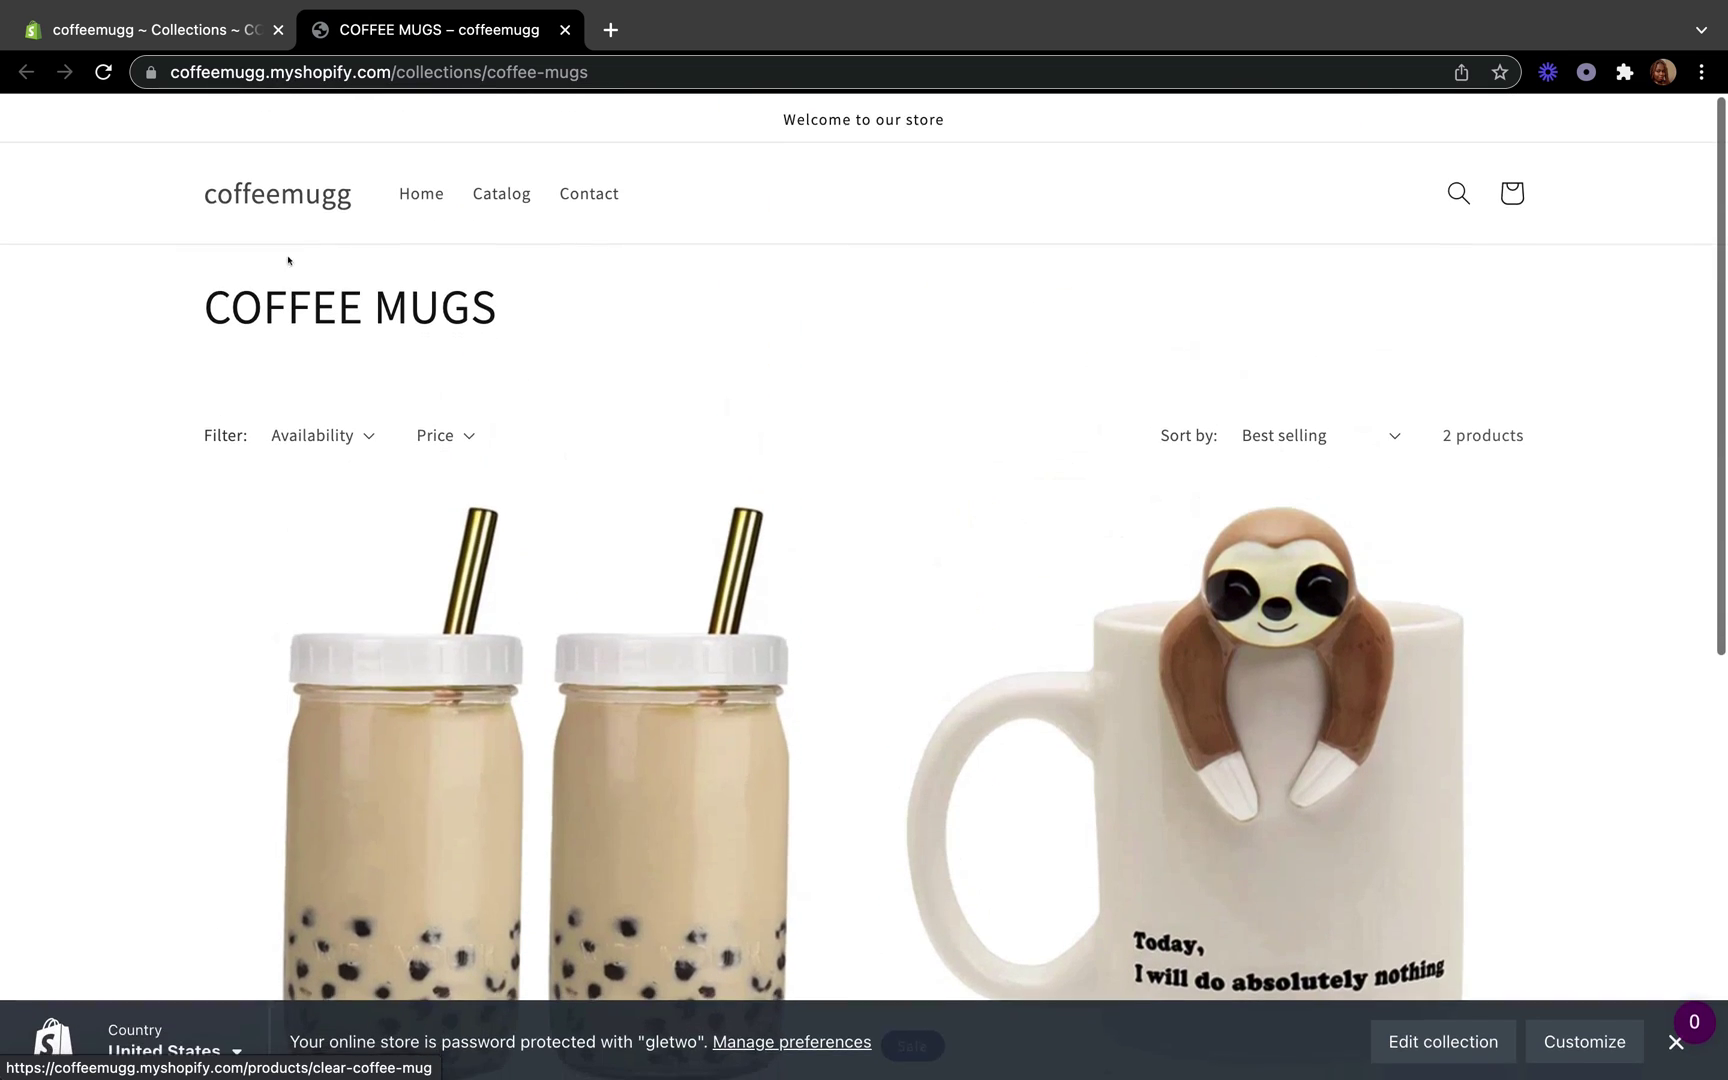
- Back in the admin, return to Collections and open the COFFEE HOLDER collection
left_click(160, 29)
left_click(462, 202)
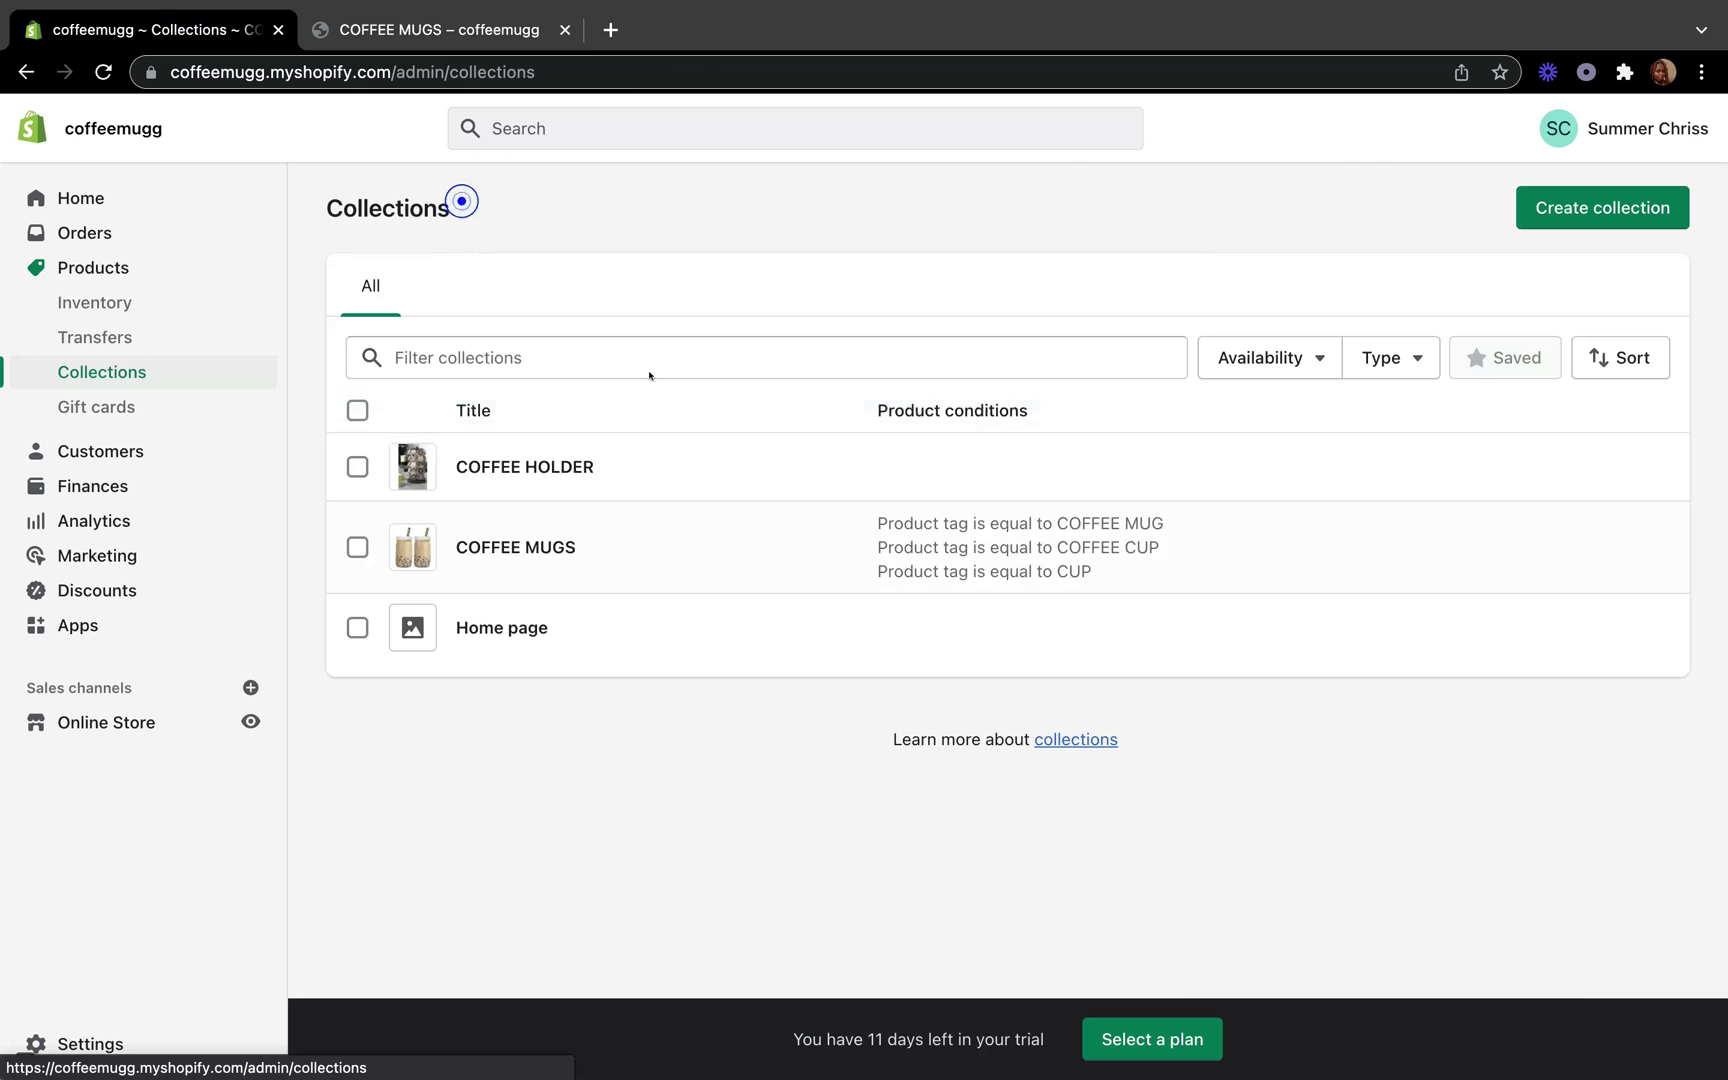
left_click(1223, 451)
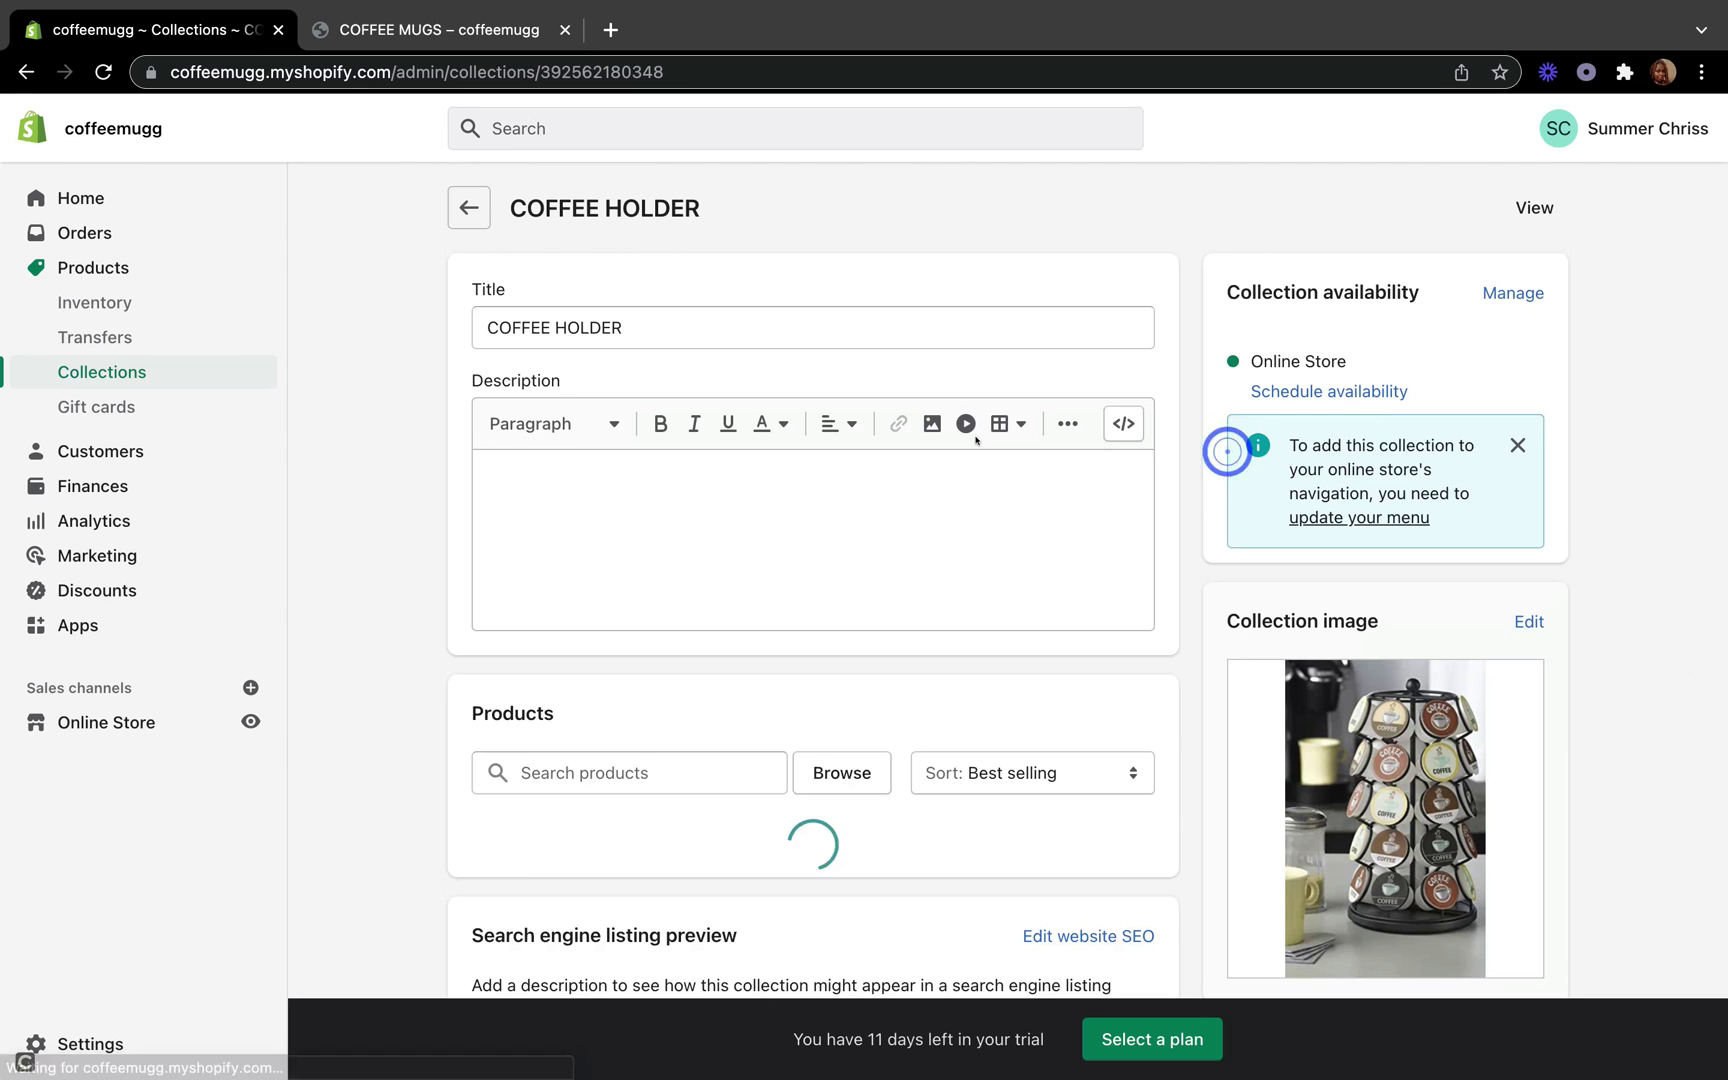
- Preview the COFFEE HOLDER storefront page with its 2 products, then return to the admin Collections list
left_click(1524, 206)
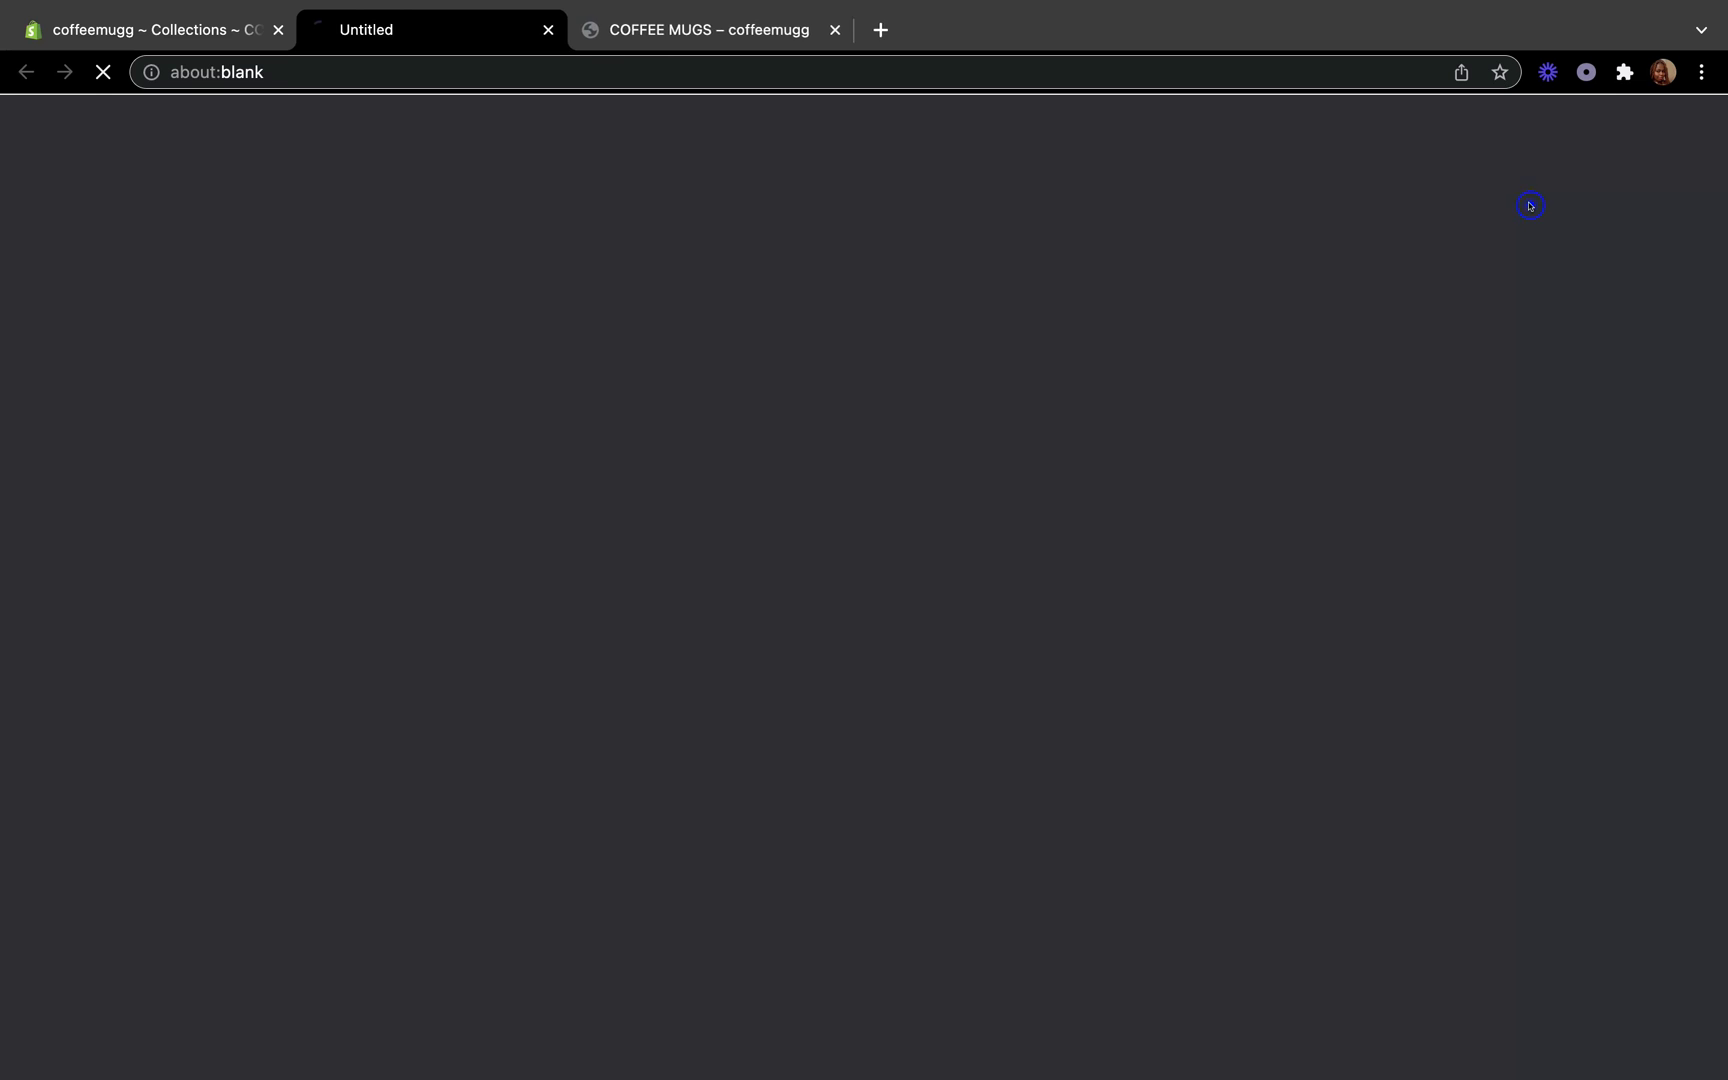
scroll(829, 544, "down", 8)
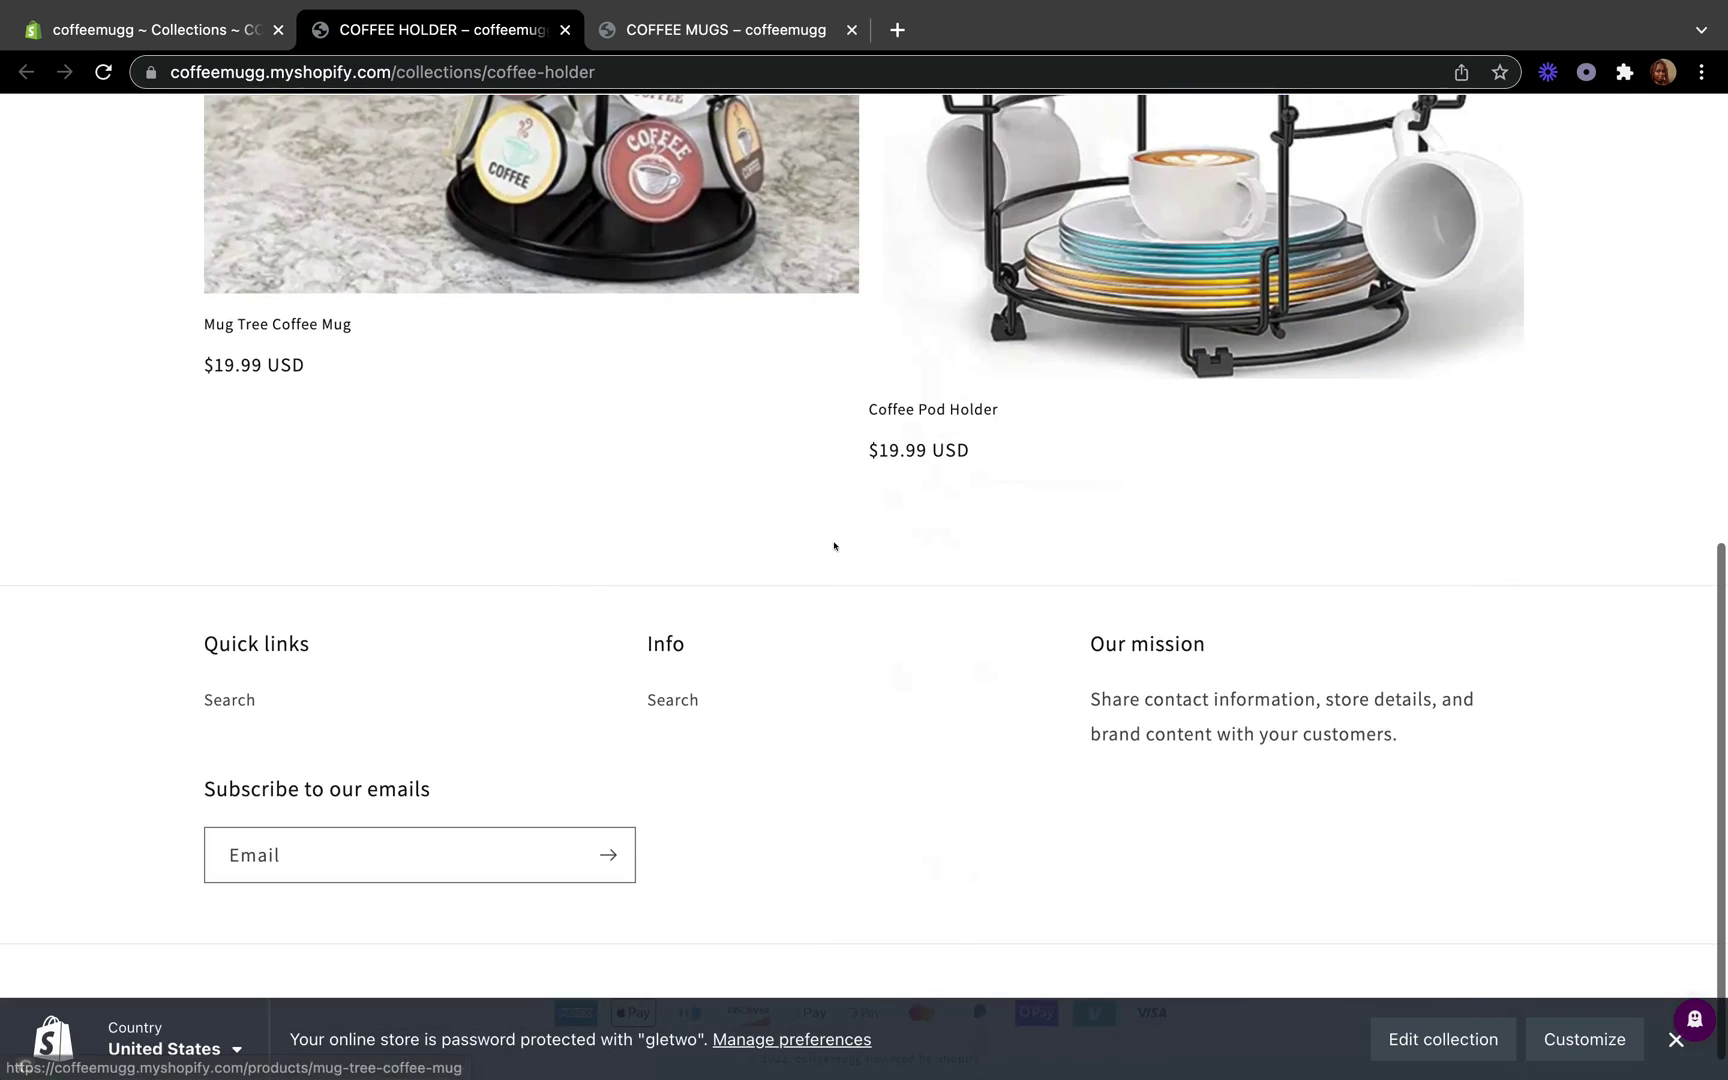
scroll(829, 544, "up", 8)
scroll(829, 544, "down", 6)
scroll(829, 544, "up", 6)
scroll(829, 544, "down", 1)
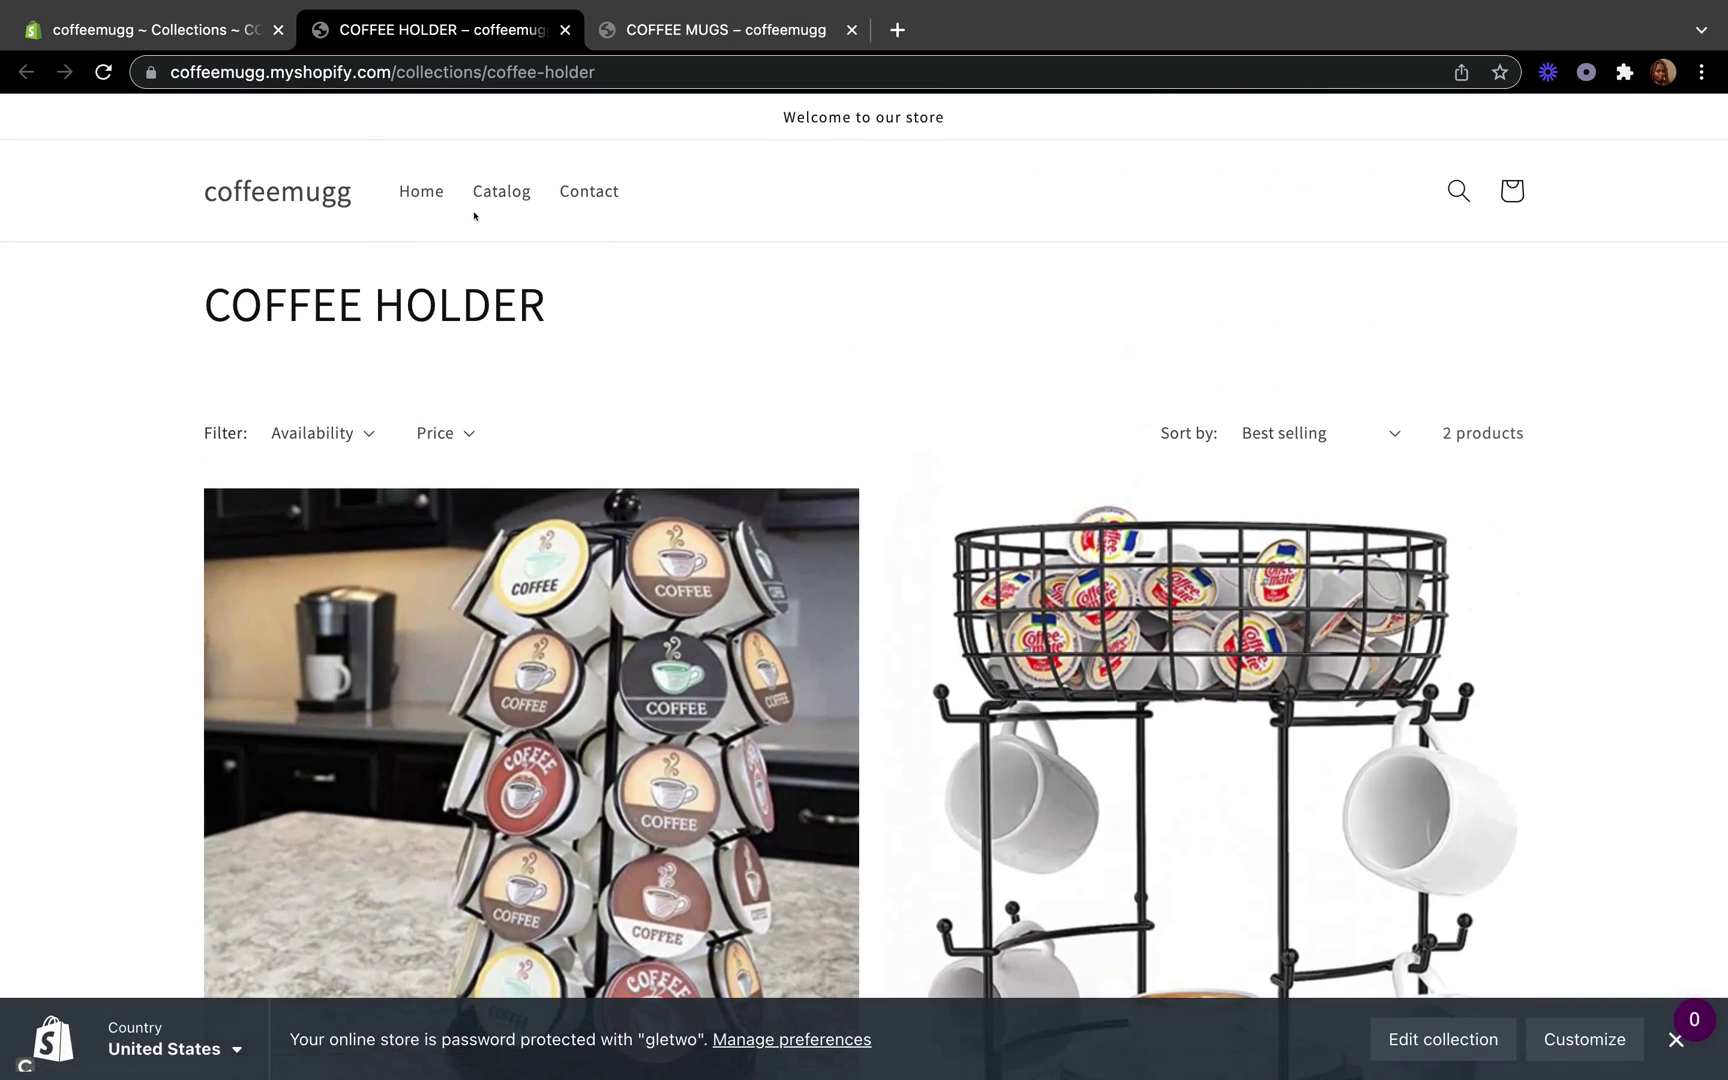
left_click(172, 45)
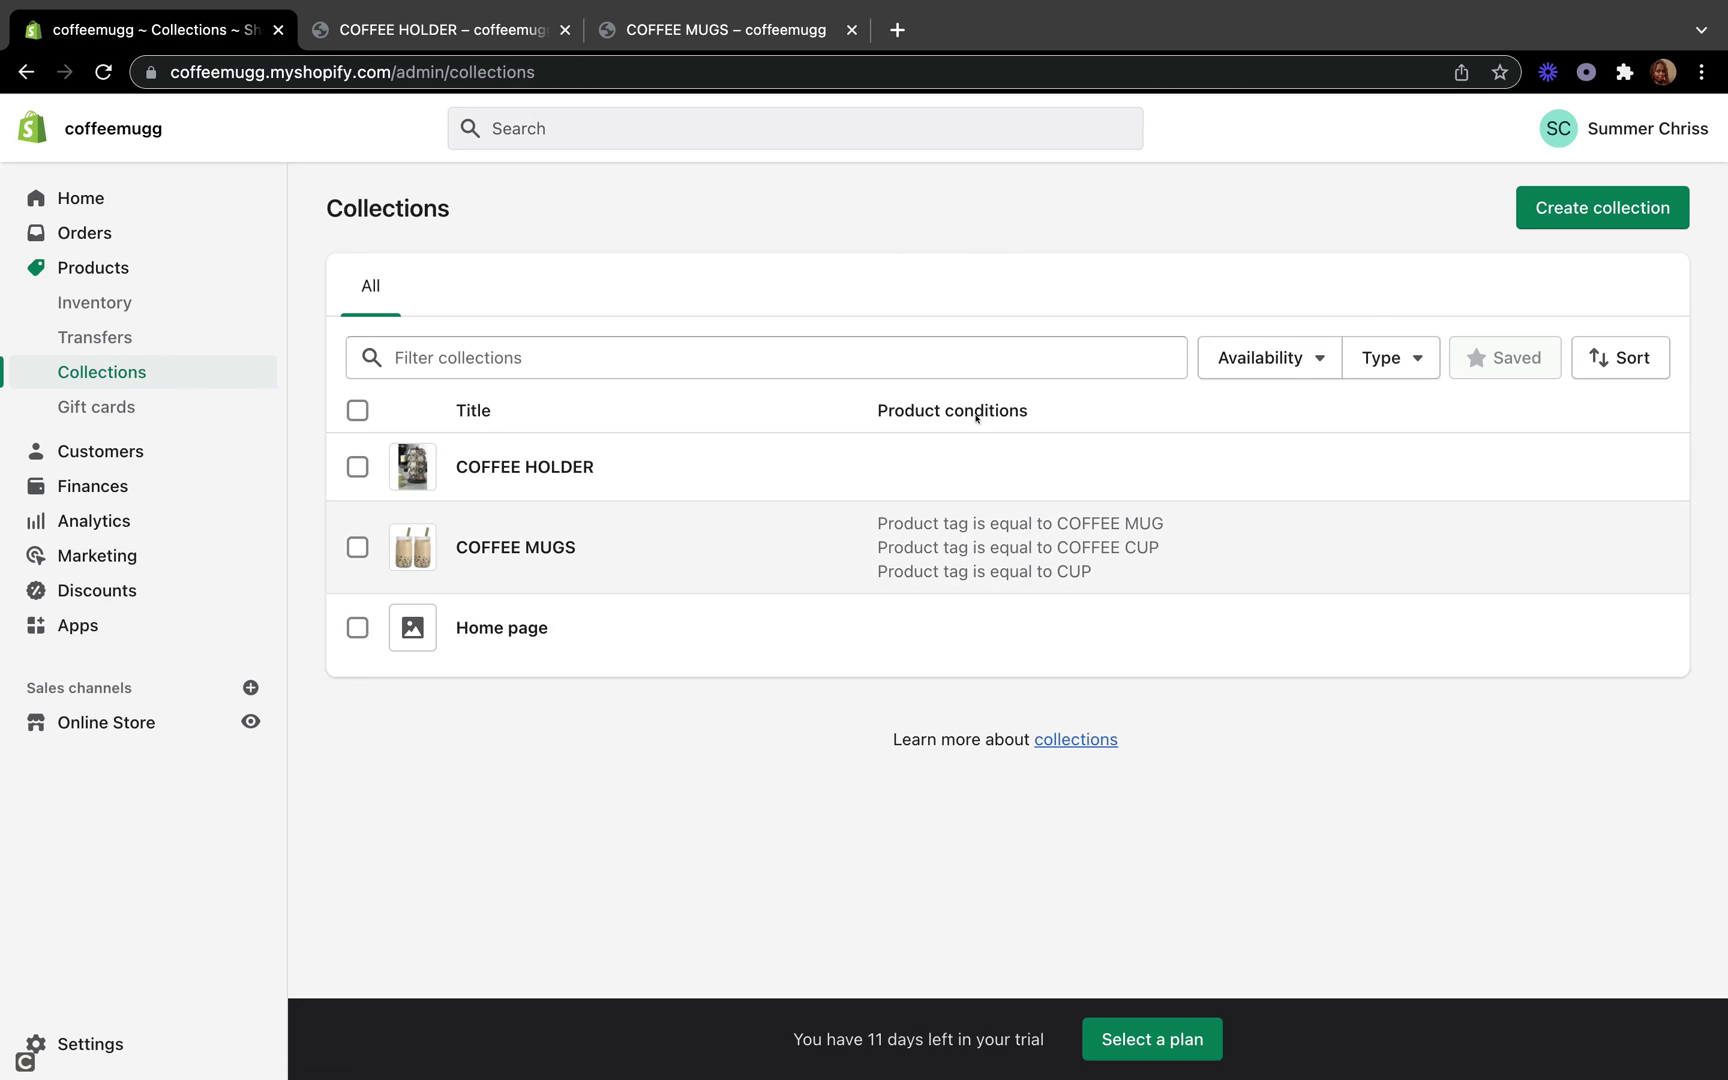